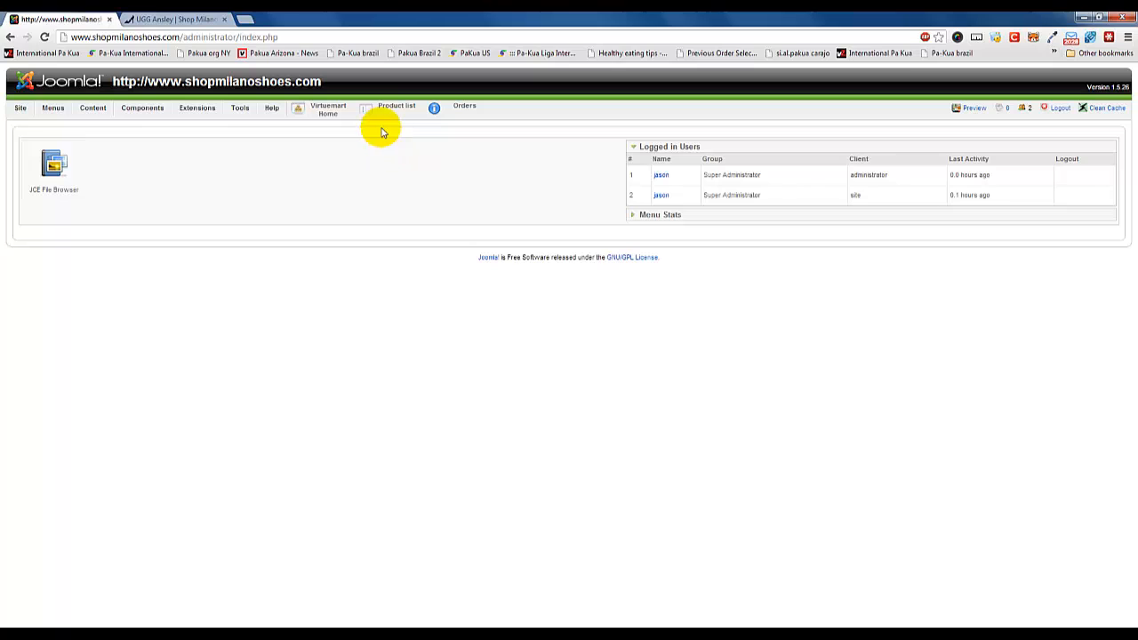
Open the VirtueMart product list, clear its category filter, and filter the products by the test category.
left_click(388, 111)
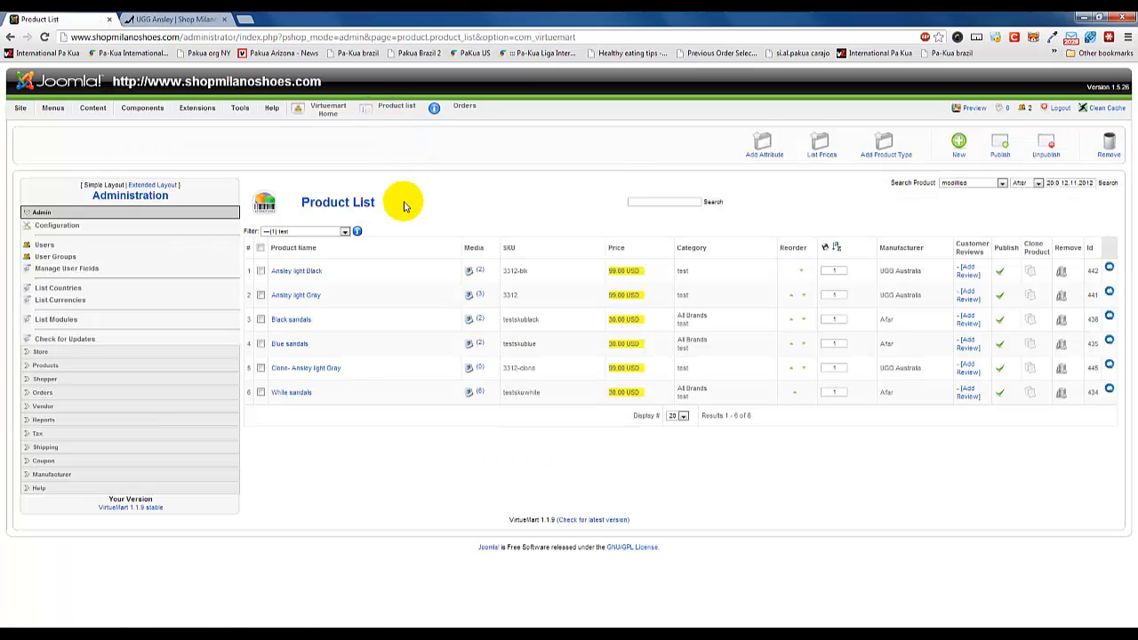
left_click(345, 232)
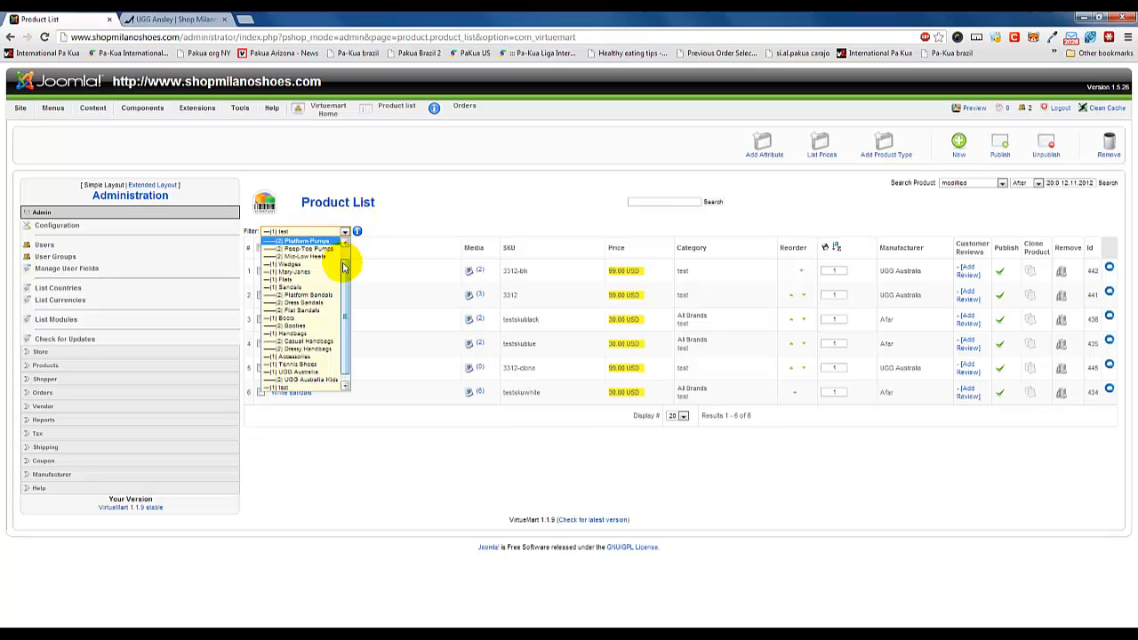
scroll(329, 258, "up", 3)
left_click(322, 243)
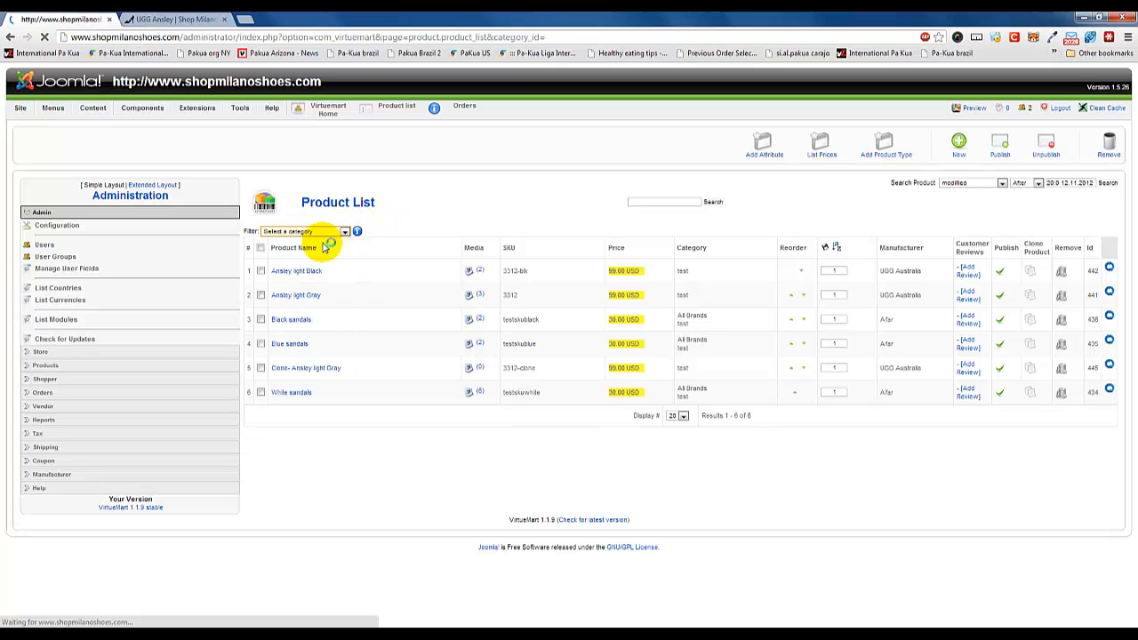
left_click(336, 233)
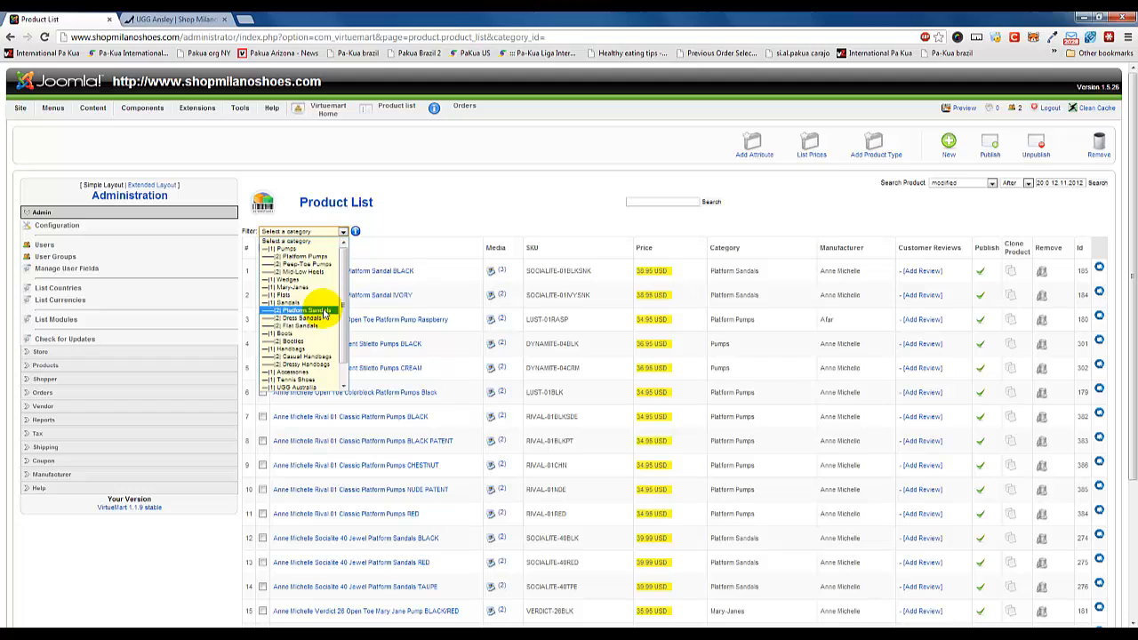
scroll(343, 308, "down", 1)
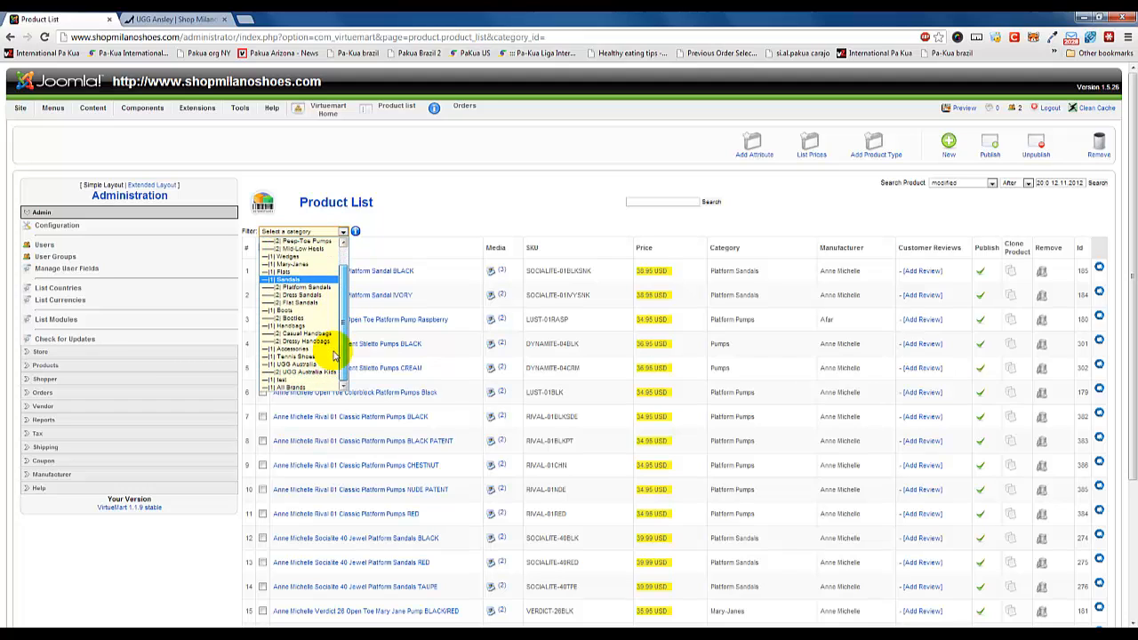
left_click(303, 379)
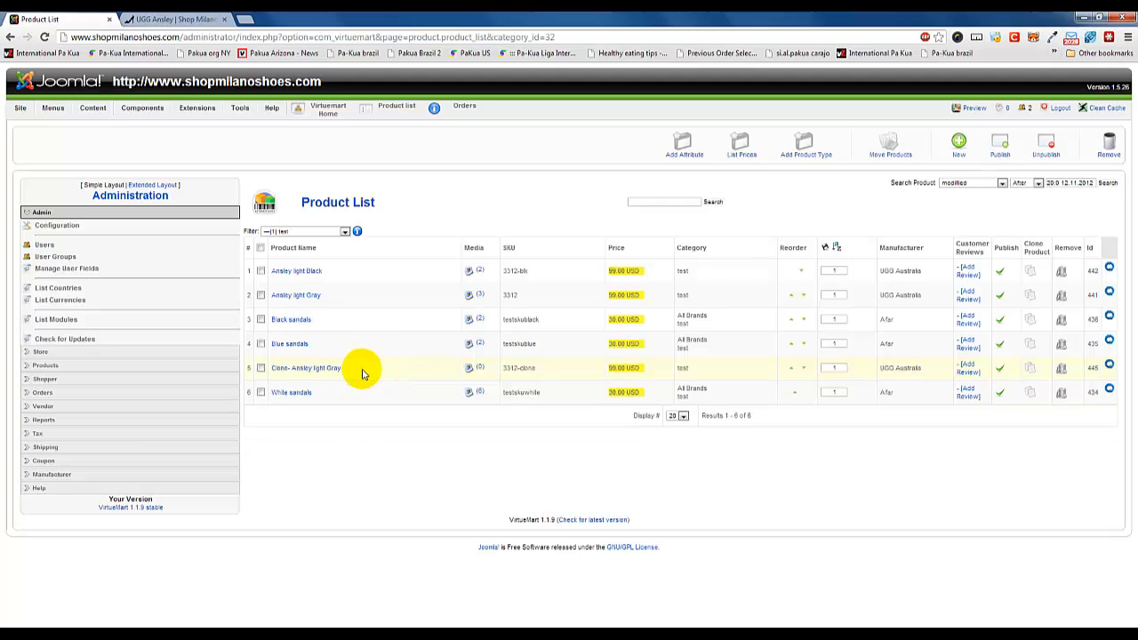
Clone the "Clone- Ansley light Gray" product, setting the SKU to 3312-Pink and the name to Ansley light Pink.
left_click(1029, 370)
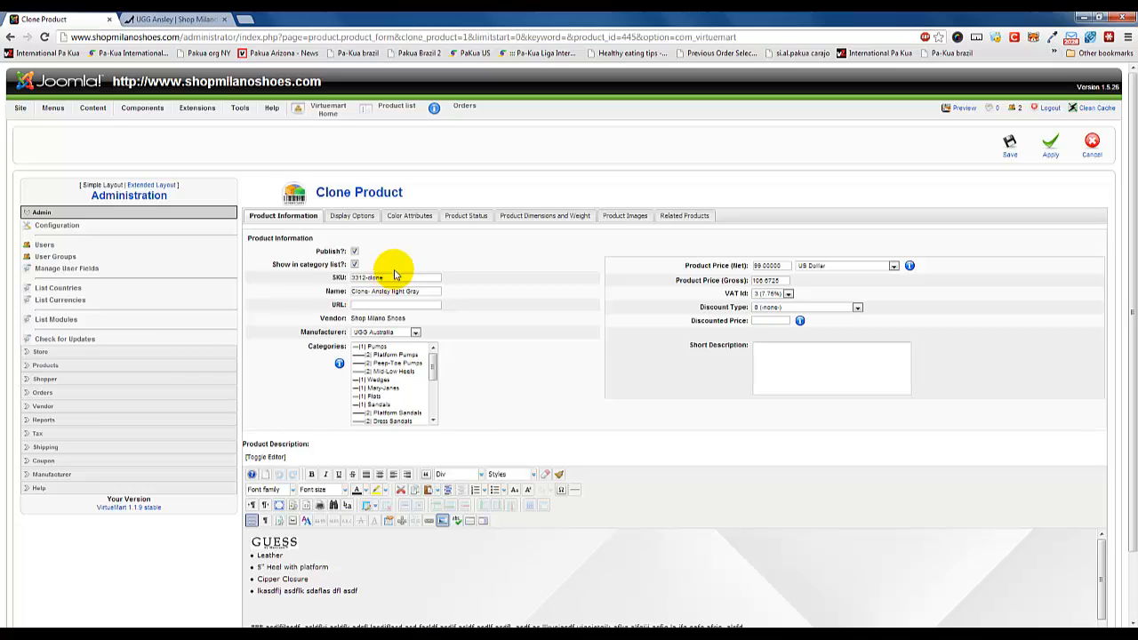
left_click_drag(394, 276, 378, 278)
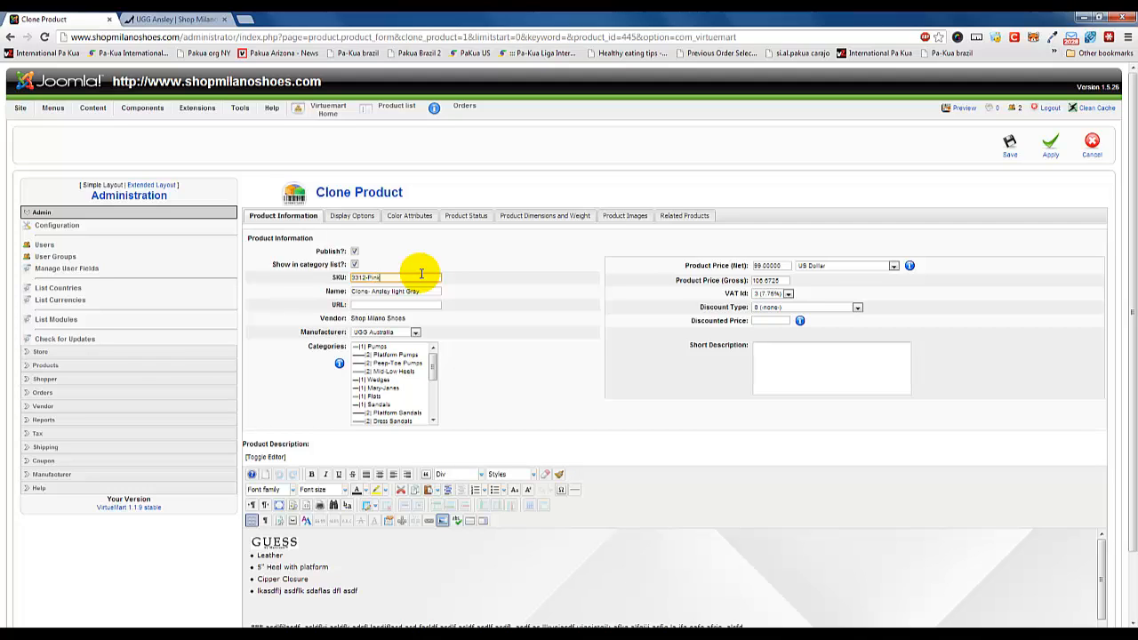
left_click(375, 291)
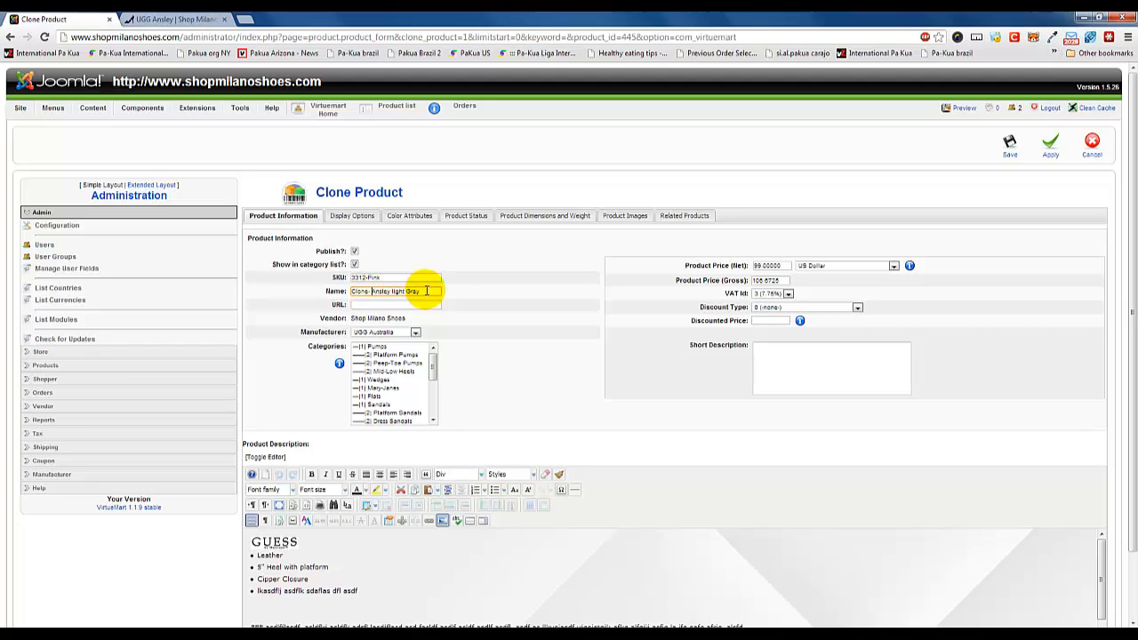
left_click_drag(372, 291, 331, 291)
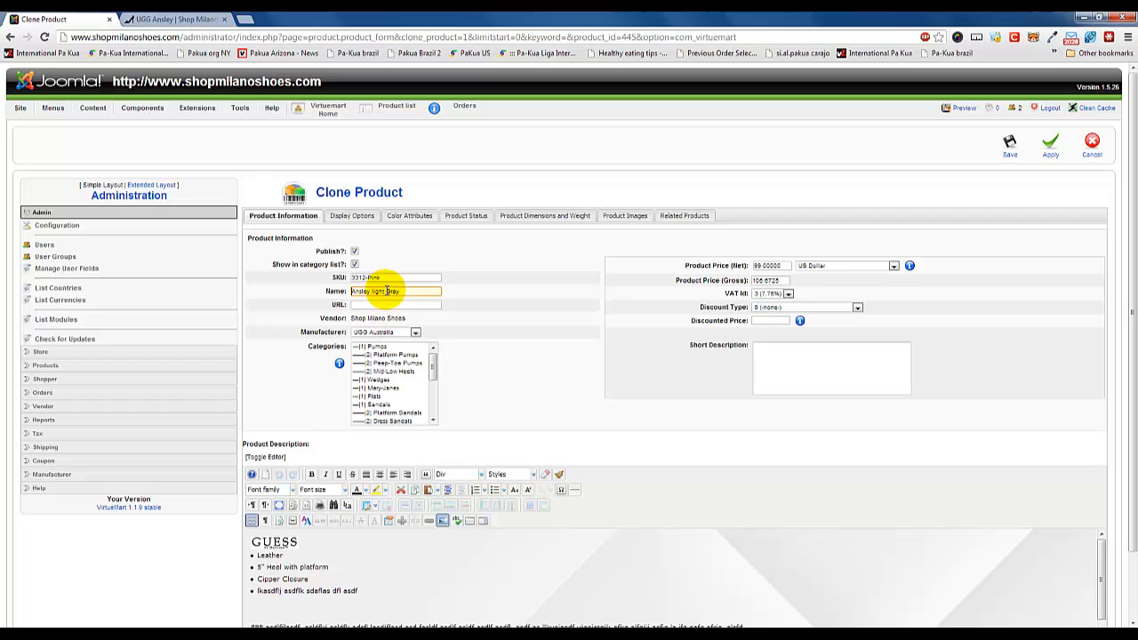
left_click_drag(386, 291, 406, 291)
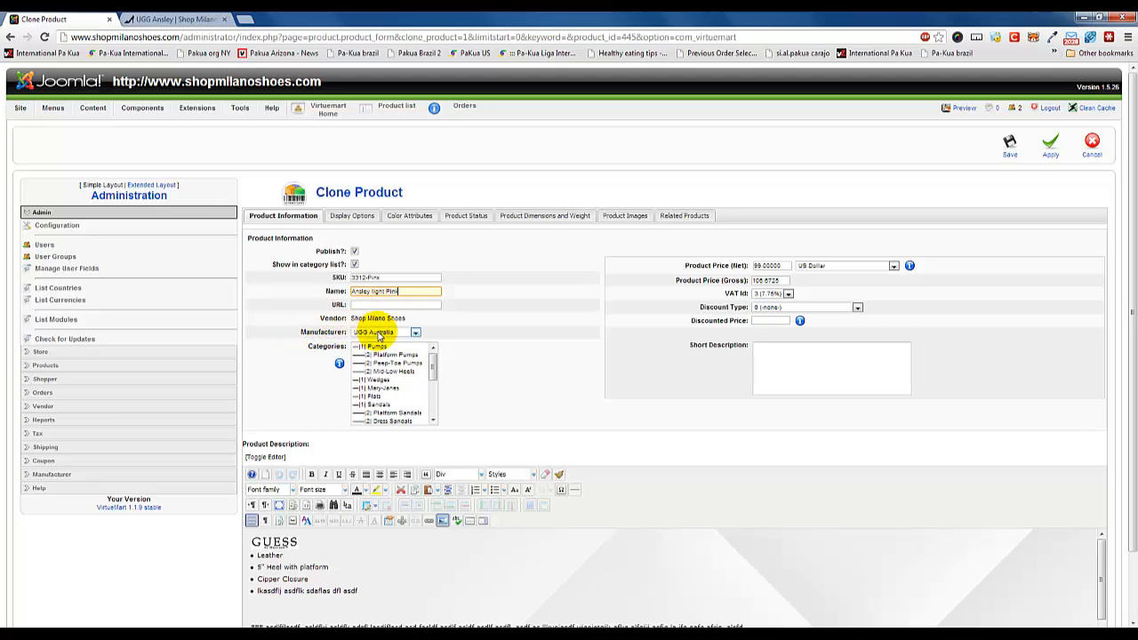
Keep UGG Australia as the cloned product's manufacturer and assign the product to the test category.
left_click(375, 332)
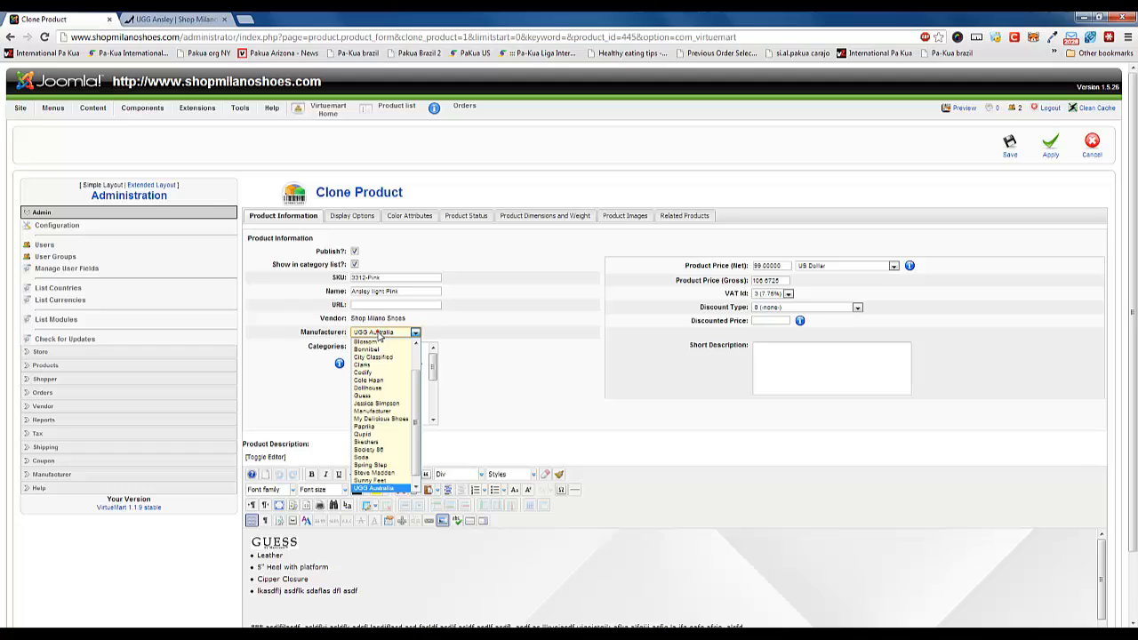
left_click(307, 331)
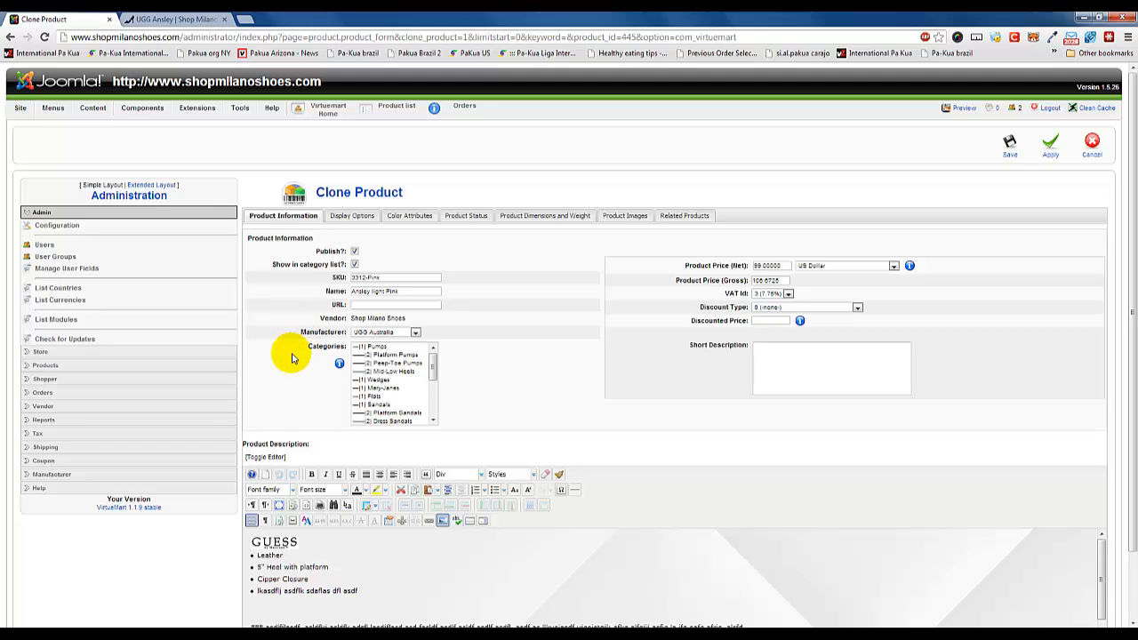
left_click_drag(433, 359, 432, 405)
left_click(372, 415)
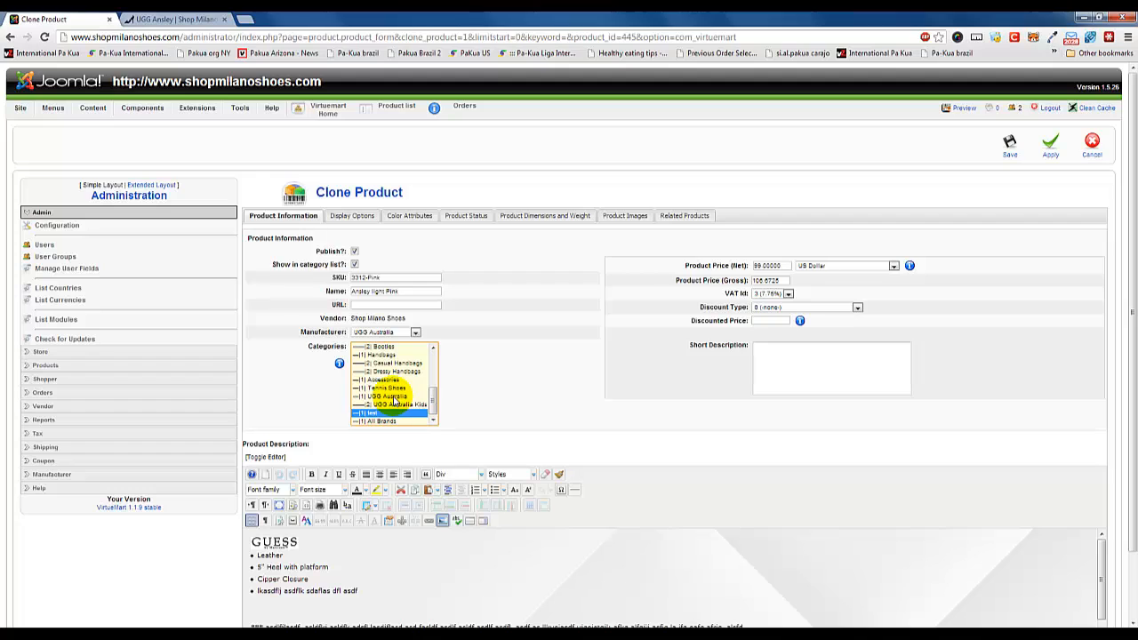
Try multi-selecting UGG Australia, UGG Australia Kids, Accessories and Handbags as categories, and restore test as the only selected category.
left_click(391, 396)
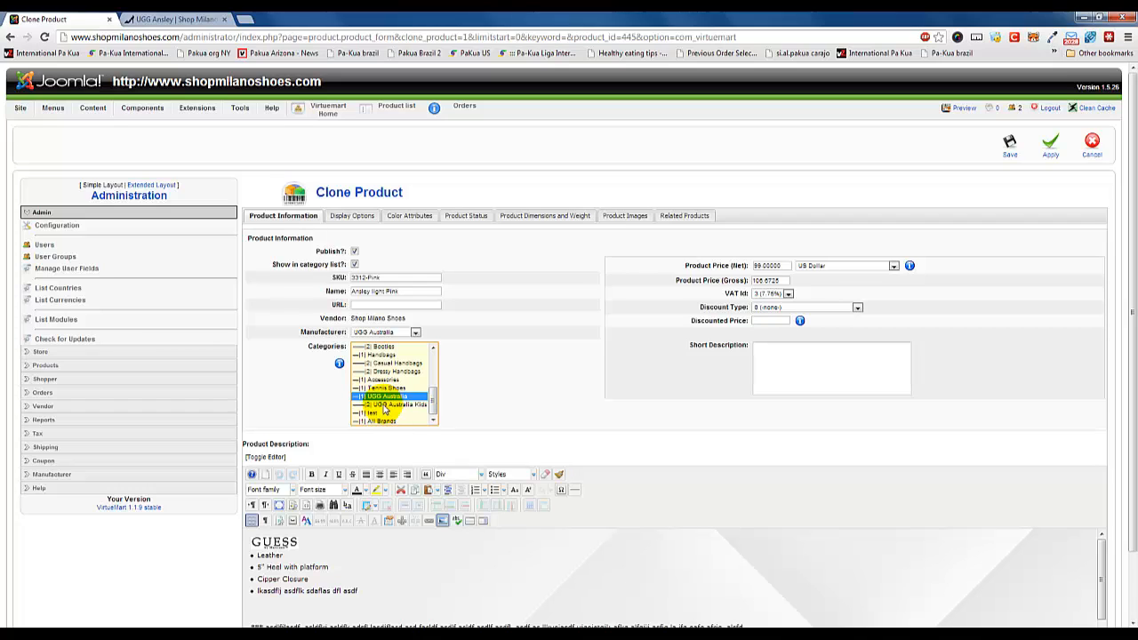
mouse_move(339, 363)
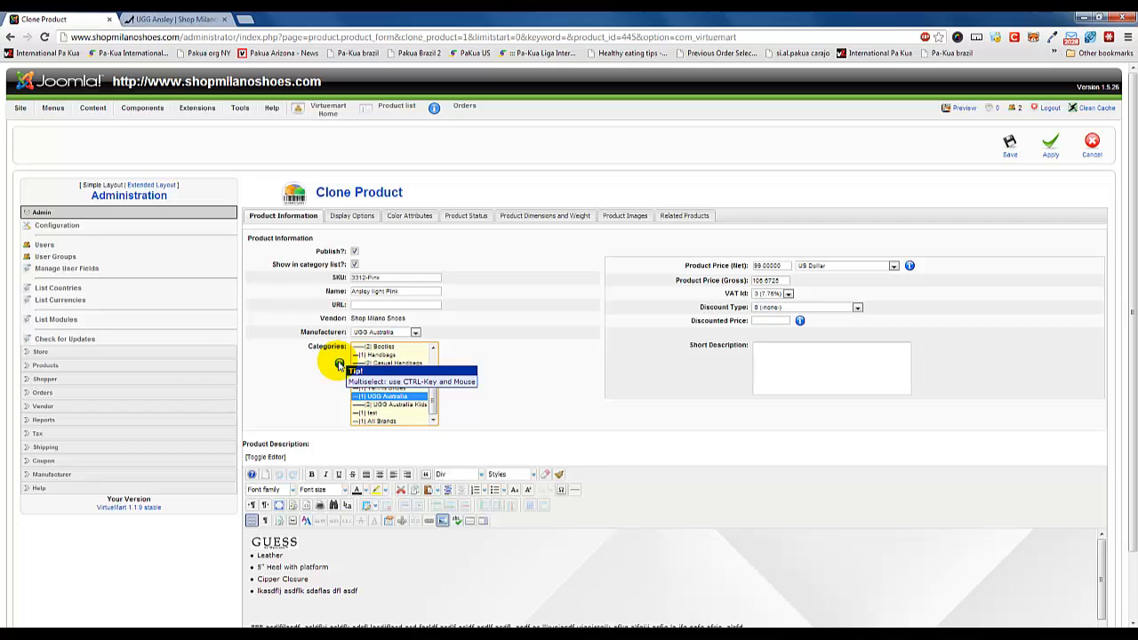
left_click(382, 404, "ctrl")
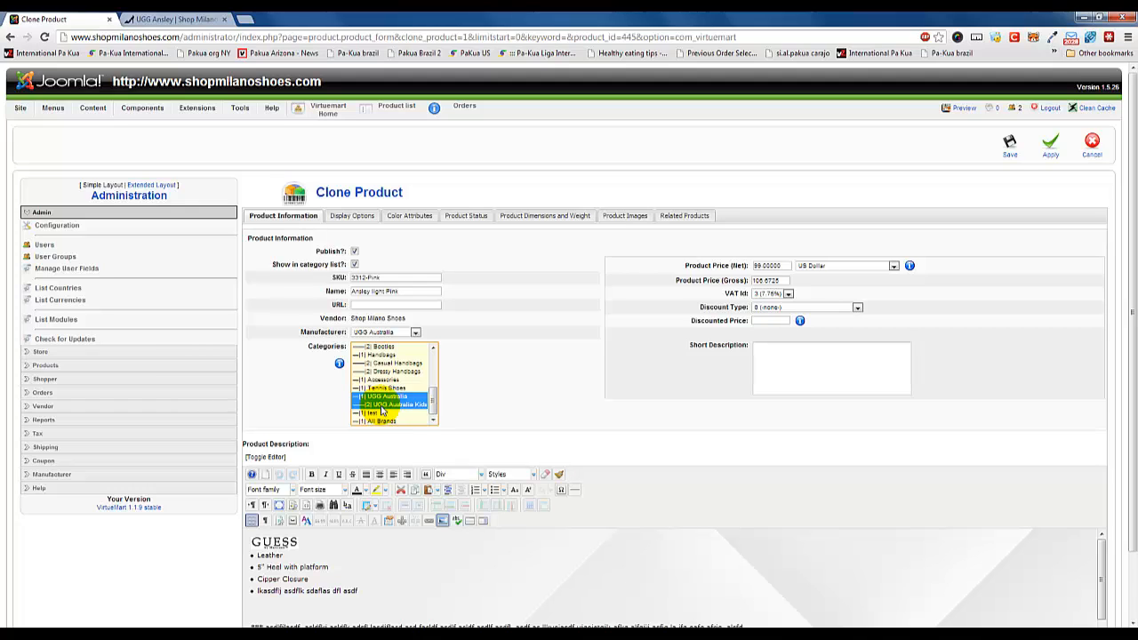
left_click(385, 397, "ctrl")
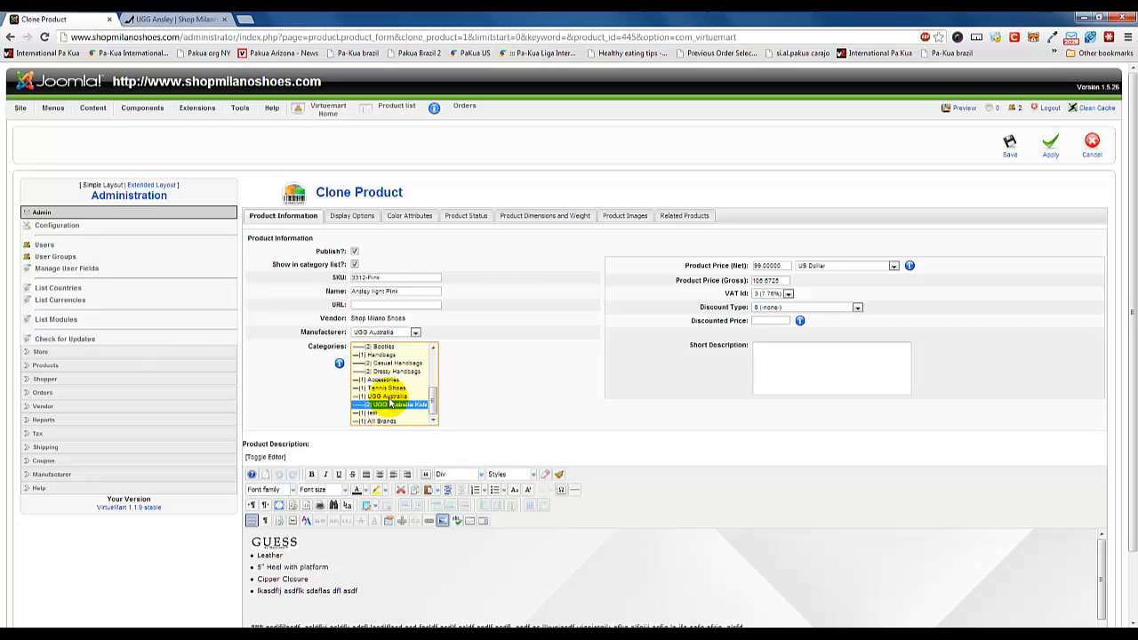
left_click(389, 398)
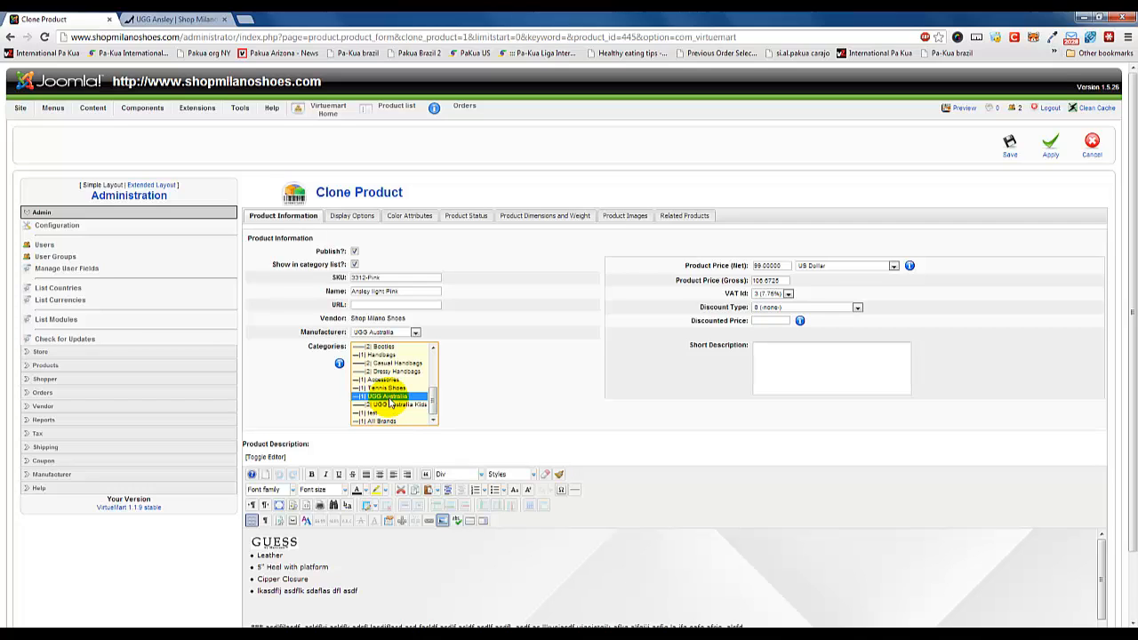
left_click(383, 379, "ctrl")
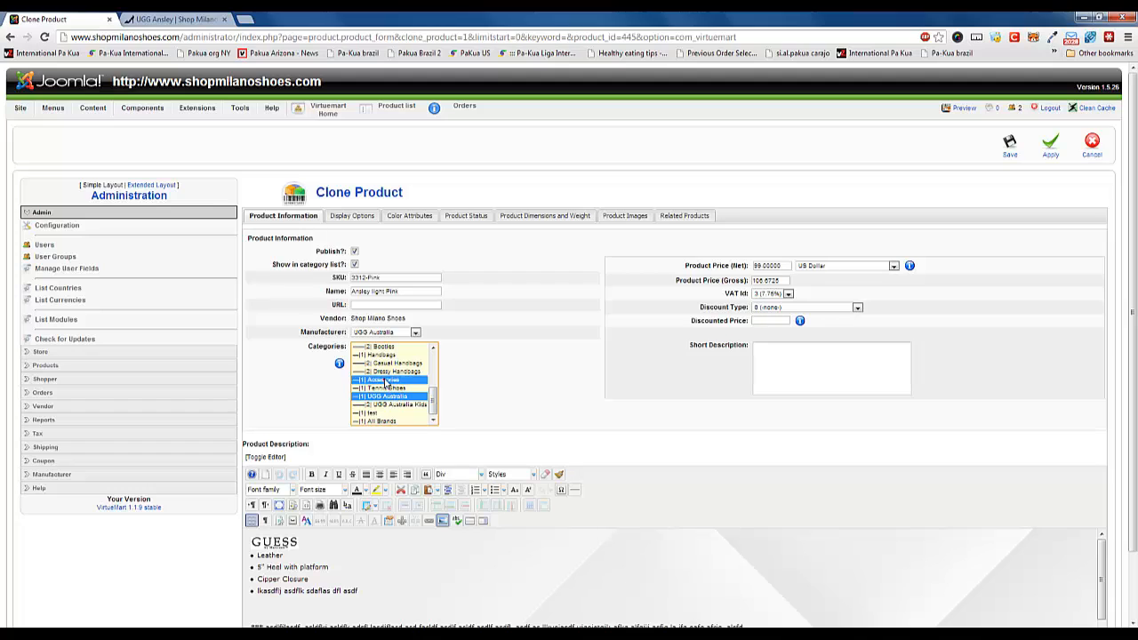
left_click(384, 355, "ctrl")
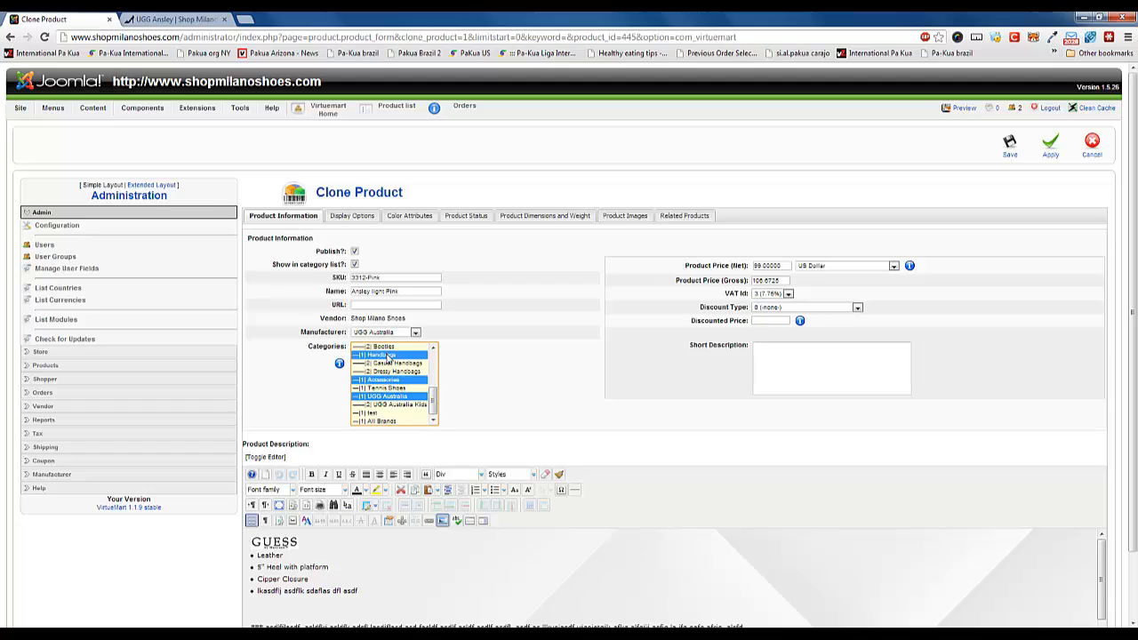
left_click(394, 398)
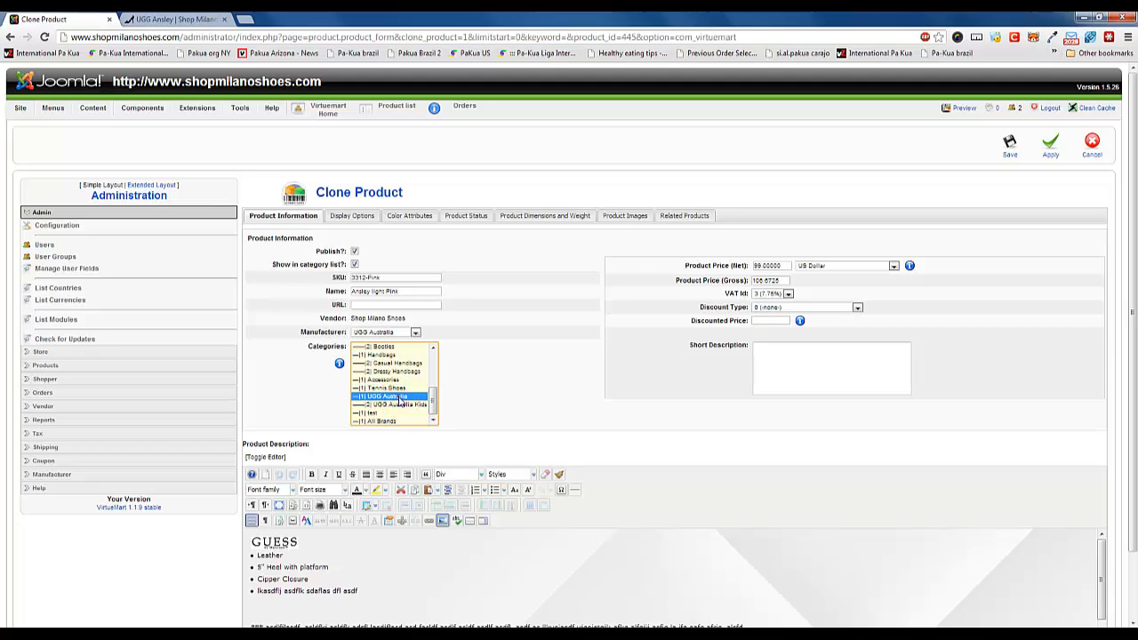
left_click(391, 413)
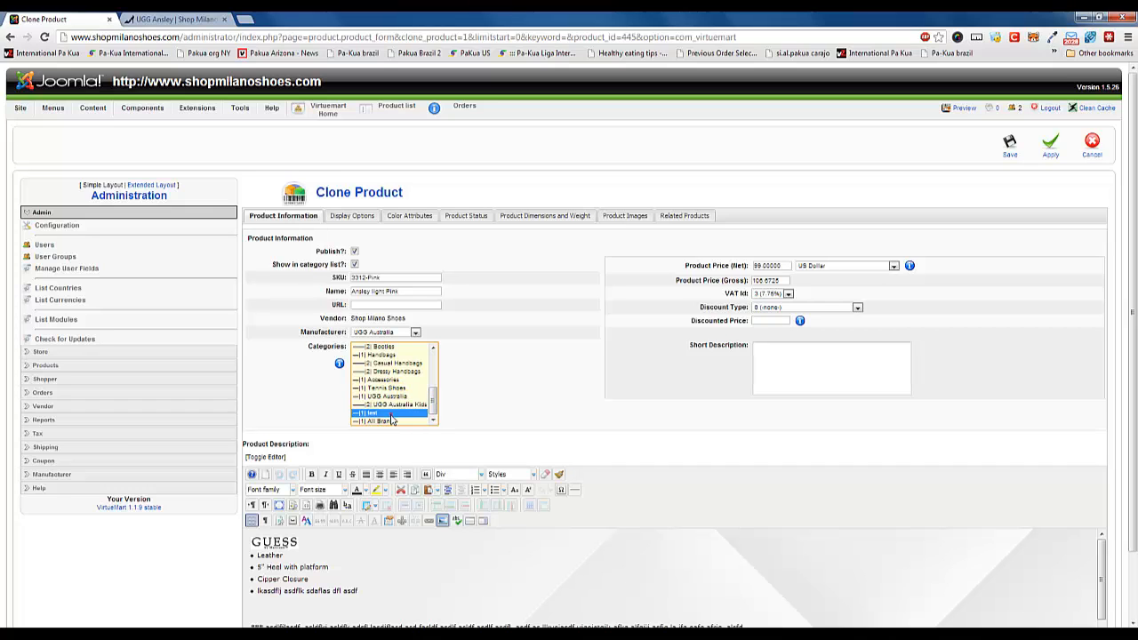
left_click(470, 394)
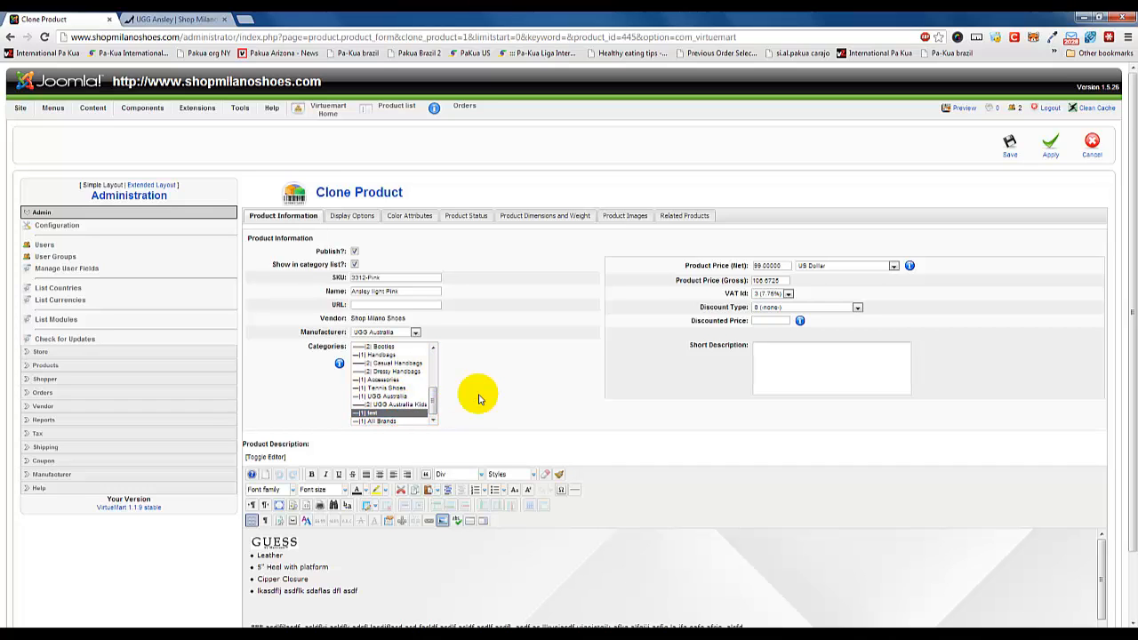
Review the cloned product description and view the Ansley product in light Gray on the storefront.
scroll(480, 400, "down", 1)
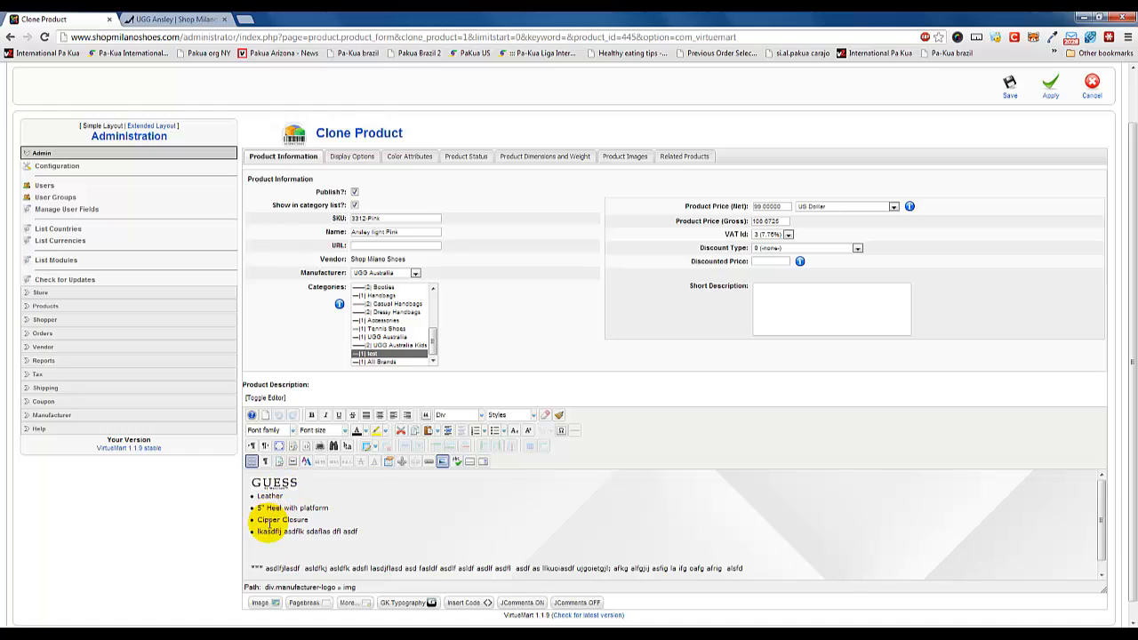
scroll(448, 524, "down", 1)
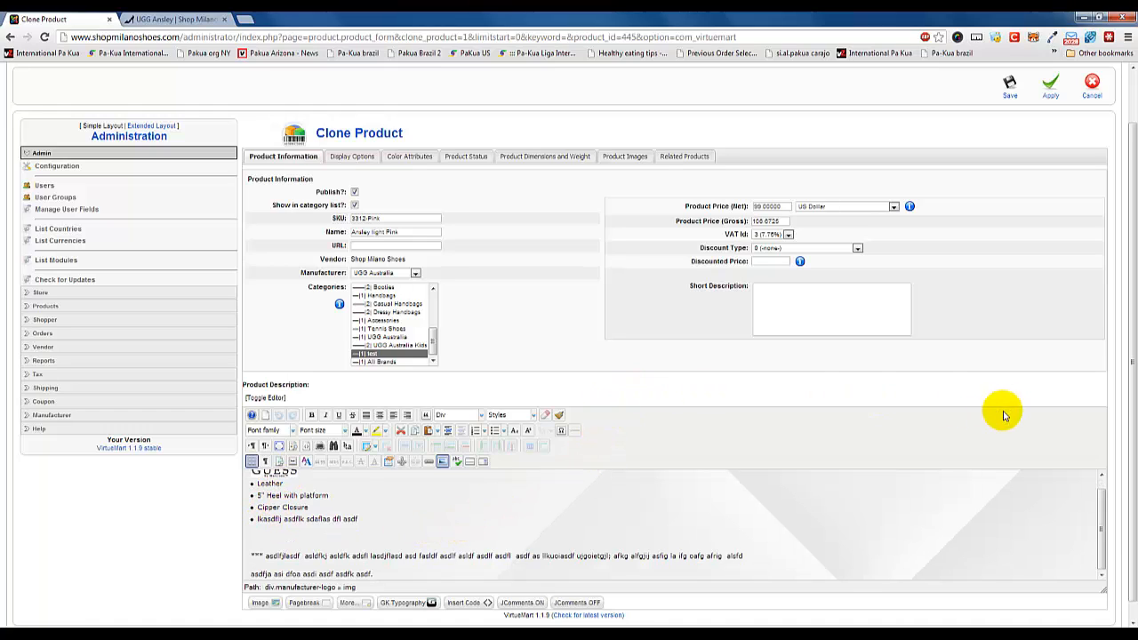
scroll(313, 518, "up", 1)
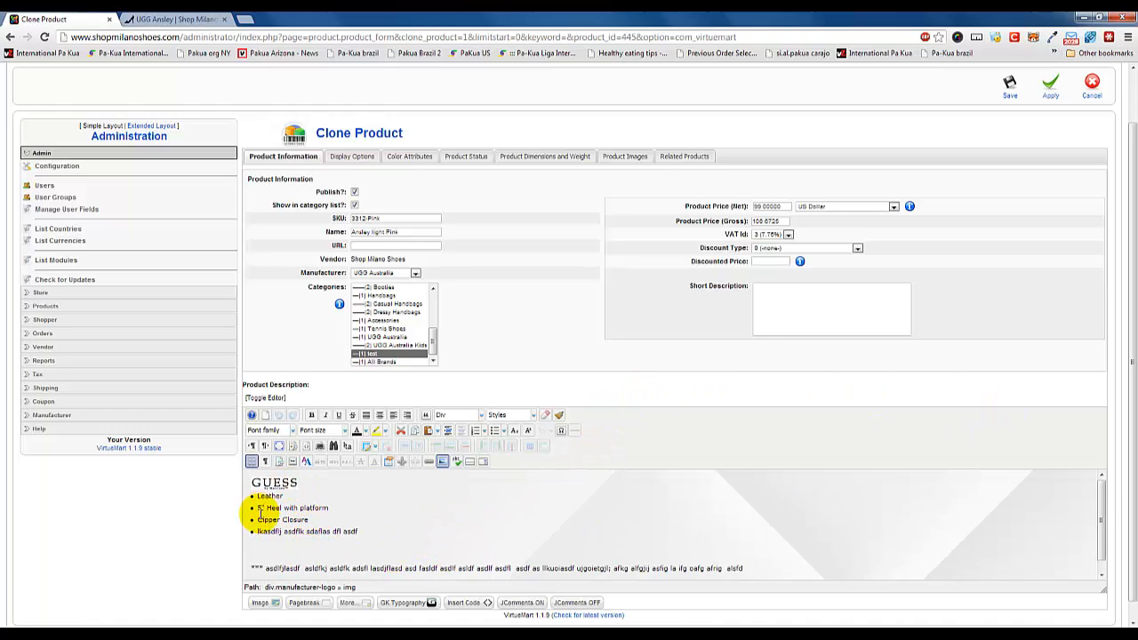
left_click(174, 19)
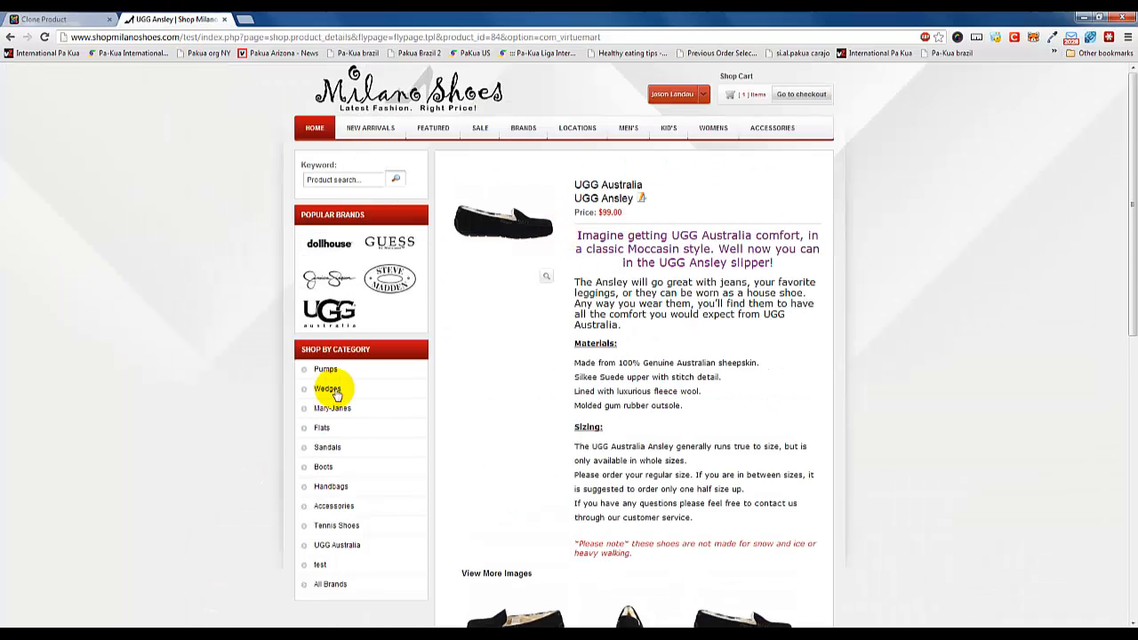
scroll(445, 501, "down", 3)
left_click(531, 491)
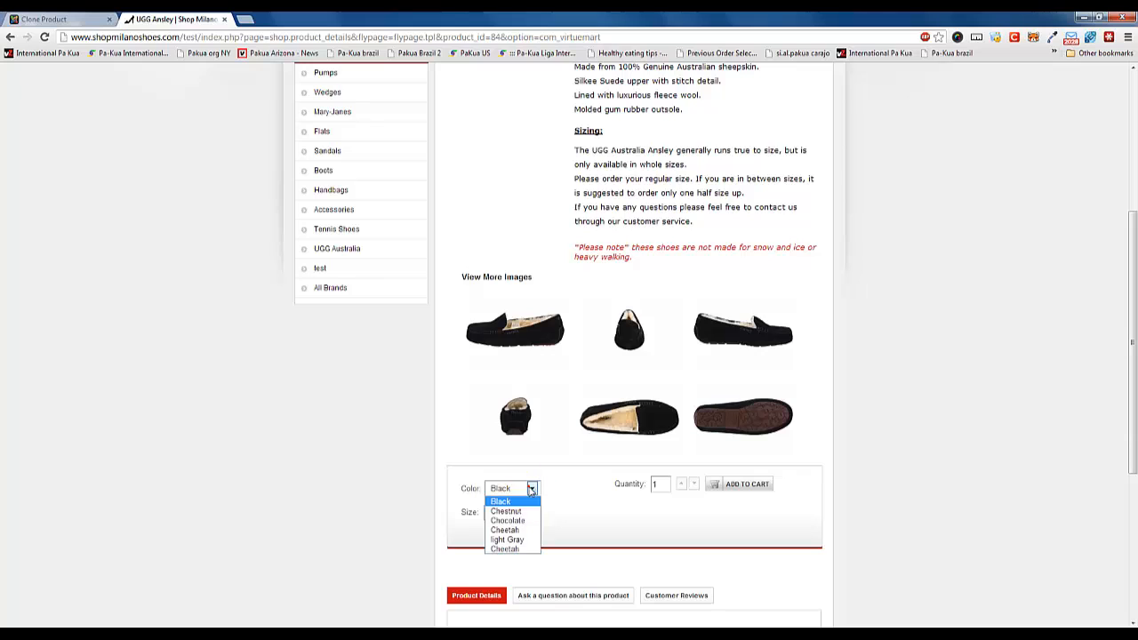
left_click(514, 542)
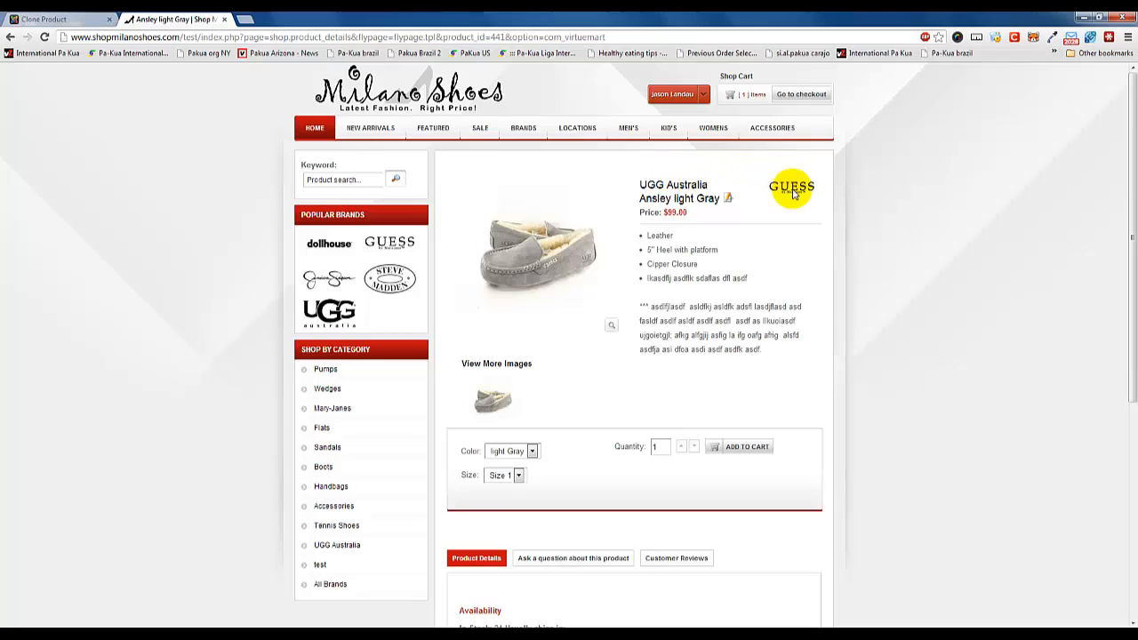
Compare the brand logo, bullet list and closing text in the clone's description with their layout on the storefront page.
left_click(73, 18)
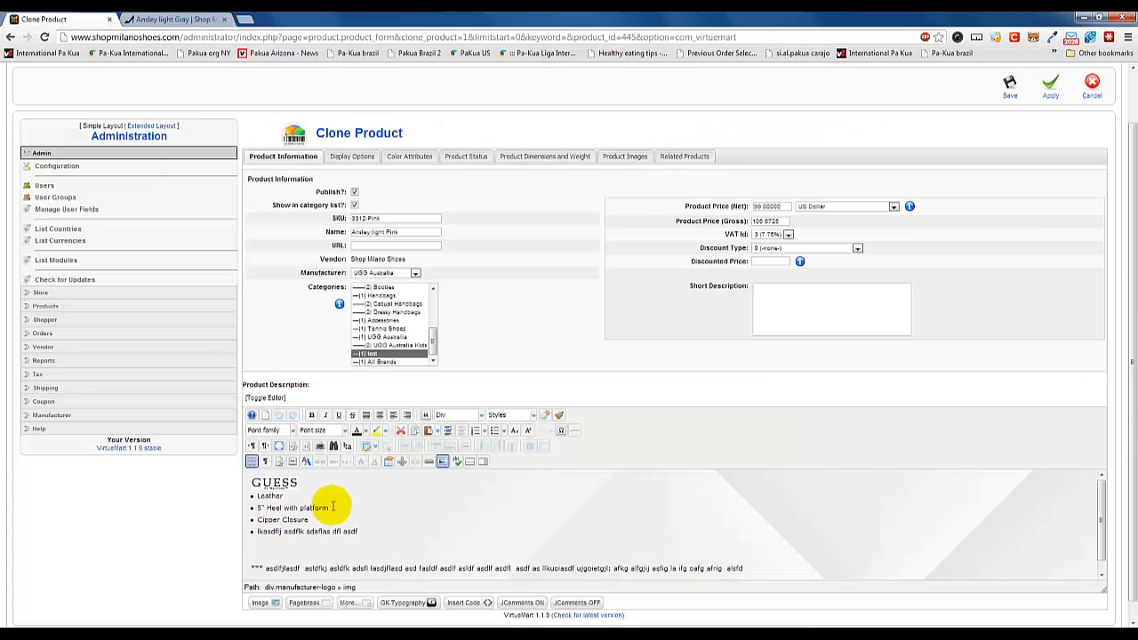
left_click(279, 482)
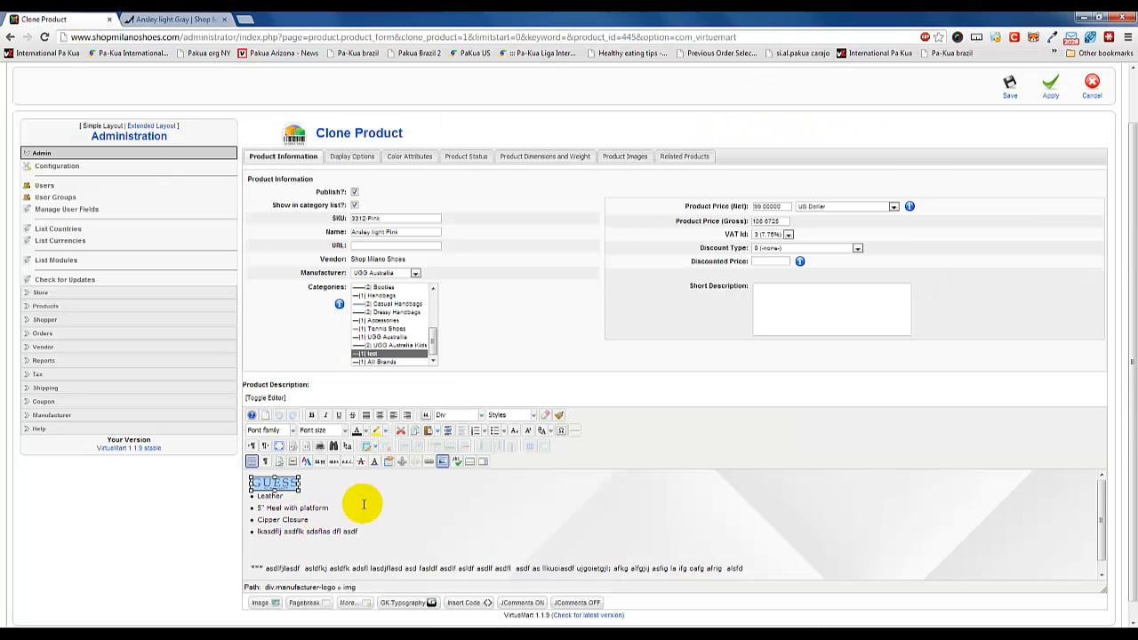
left_click(364, 504)
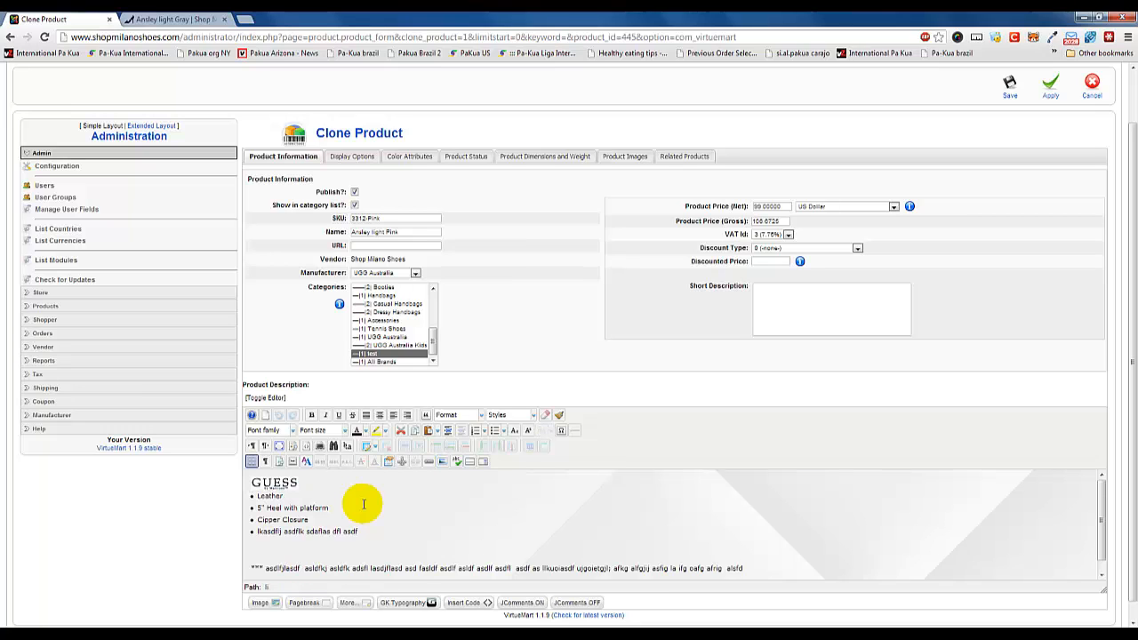
scroll(250, 520, "down", 1)
left_click(181, 19)
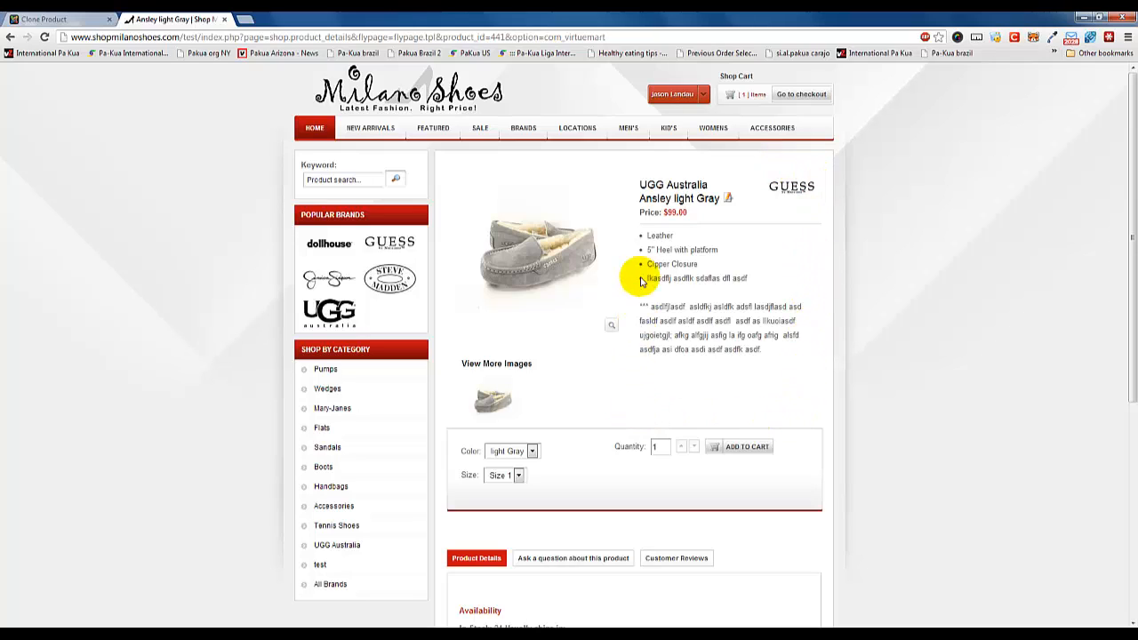
left_click(36, 19)
scroll(543, 348, "down", 1)
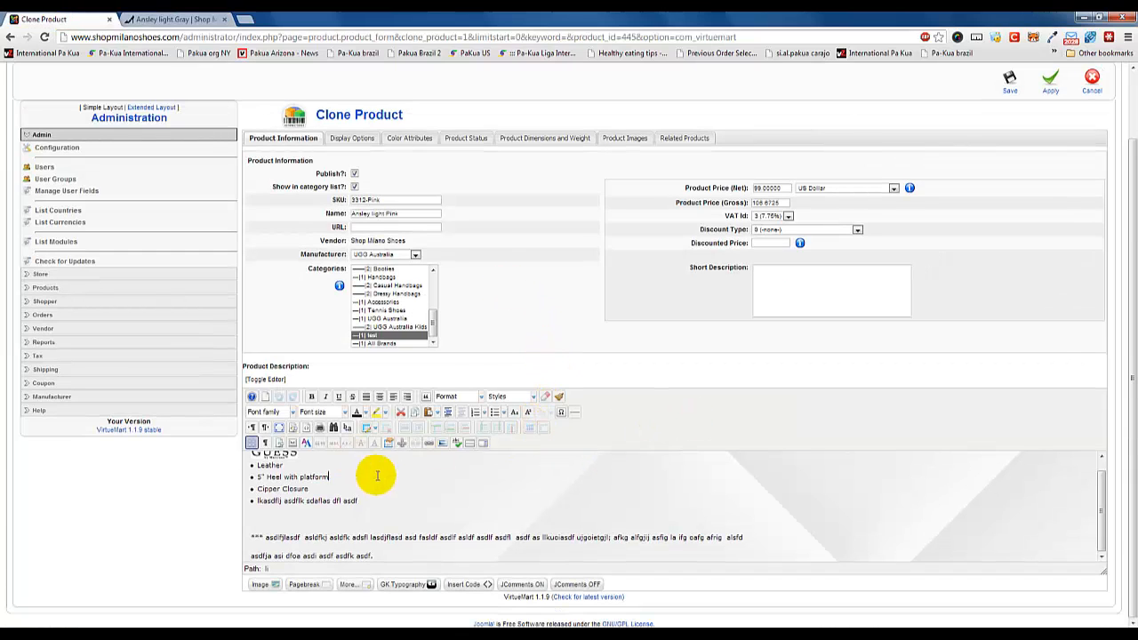
View the product description in the editor's fullscreen mode and return to the normal form view.
left_click(475, 494)
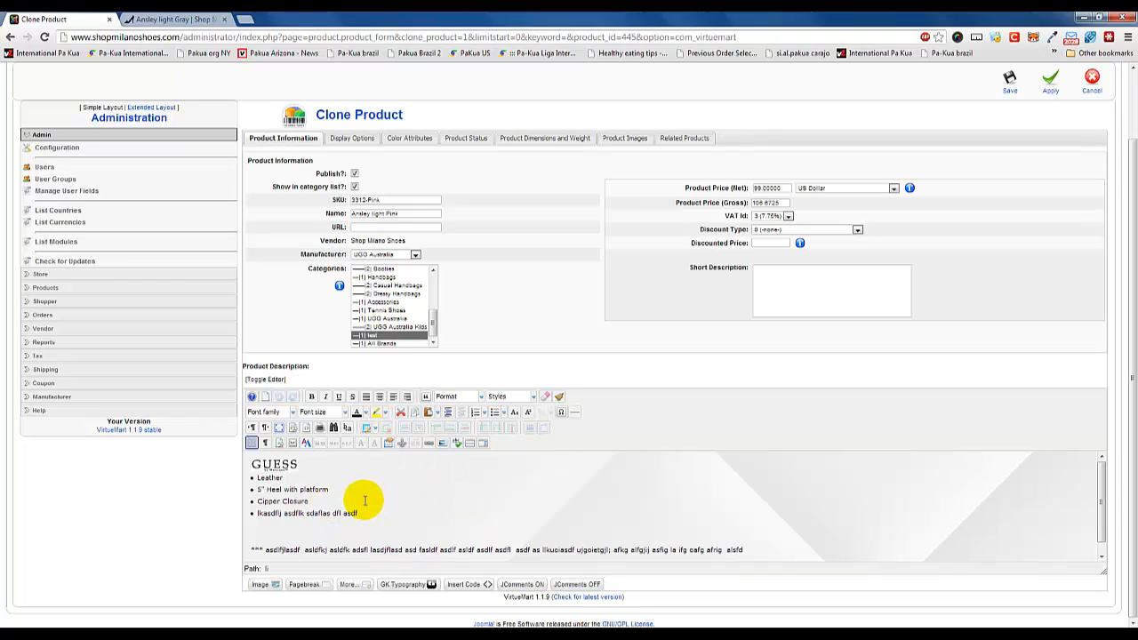
left_click(329, 490)
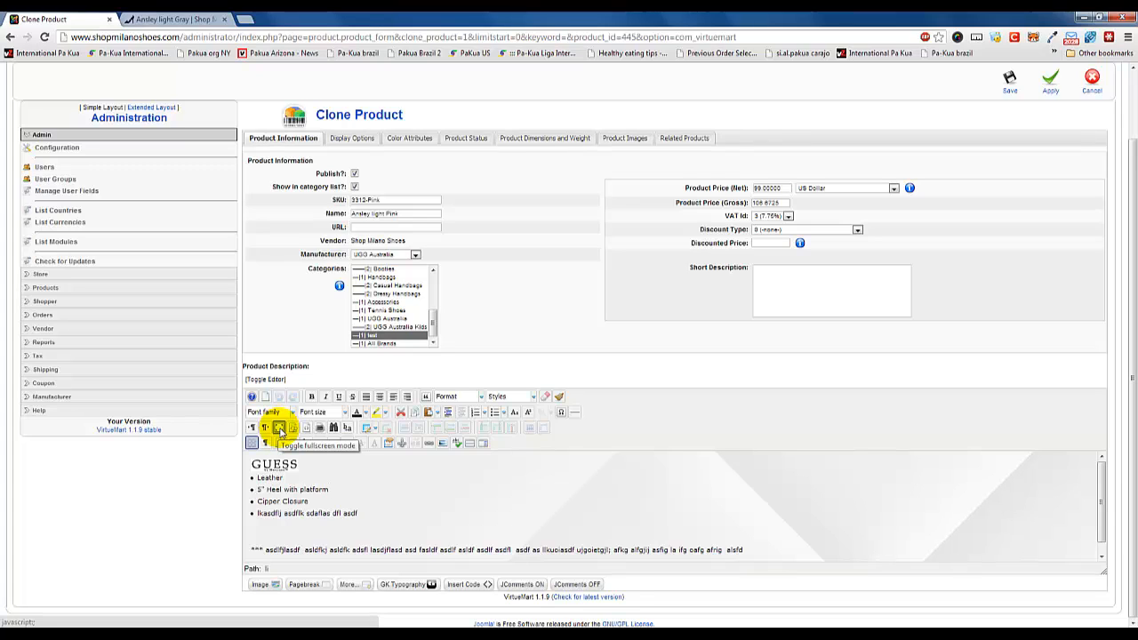
left_click(280, 429)
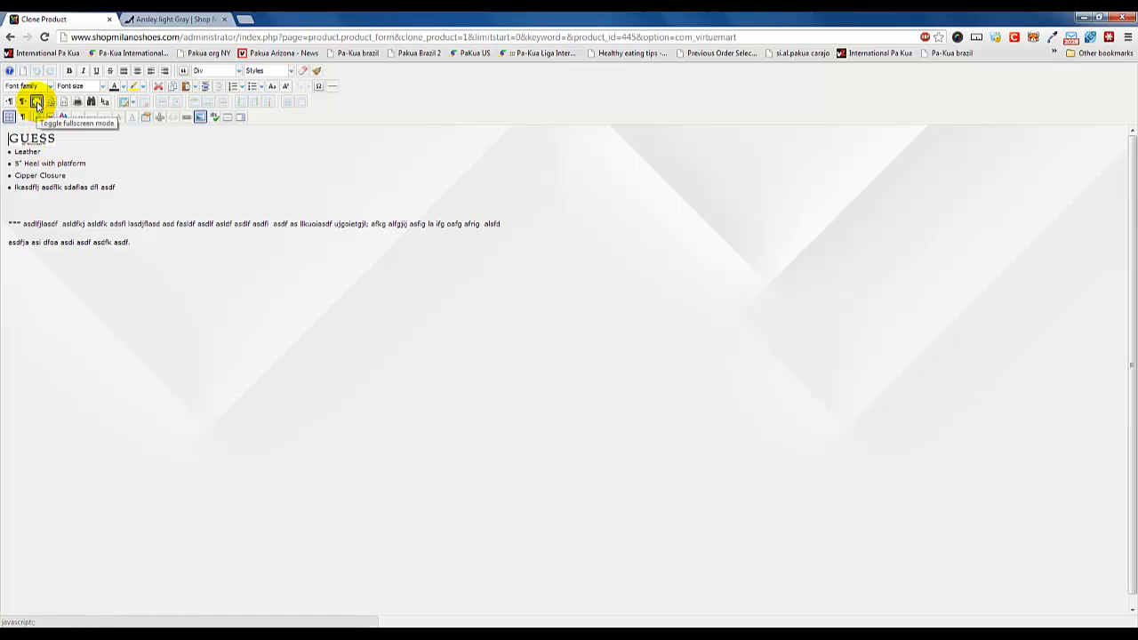
left_click(37, 102)
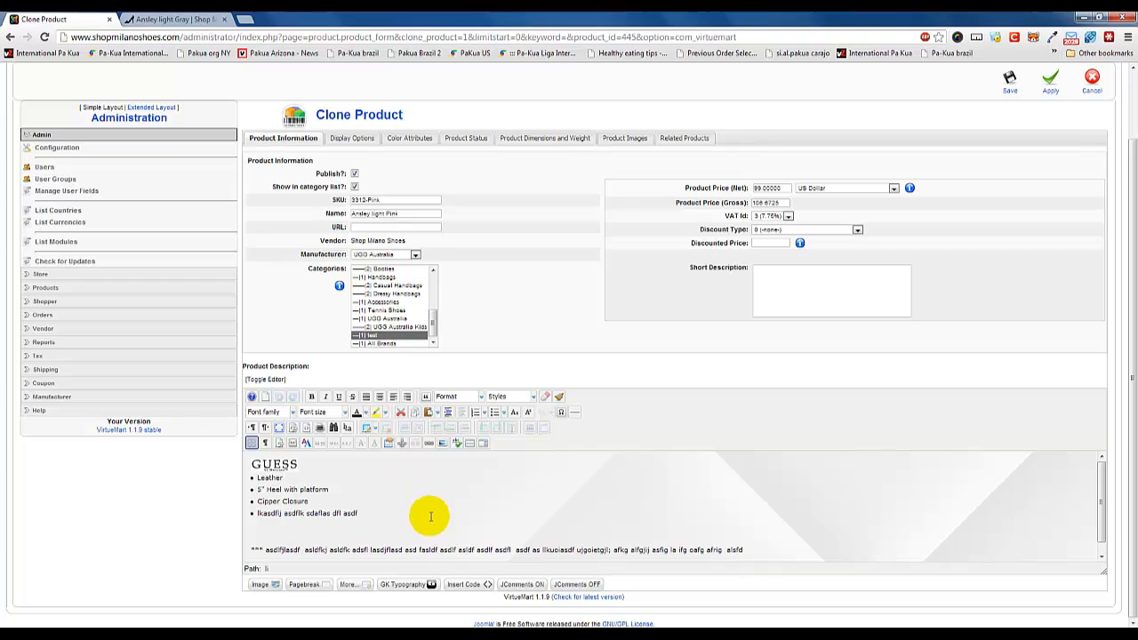
Replace the GUESS logo in the product description with UGG_80px.jpg from the Logos folder, and accept the Windows 7 Basic color scheme.
left_click(285, 472)
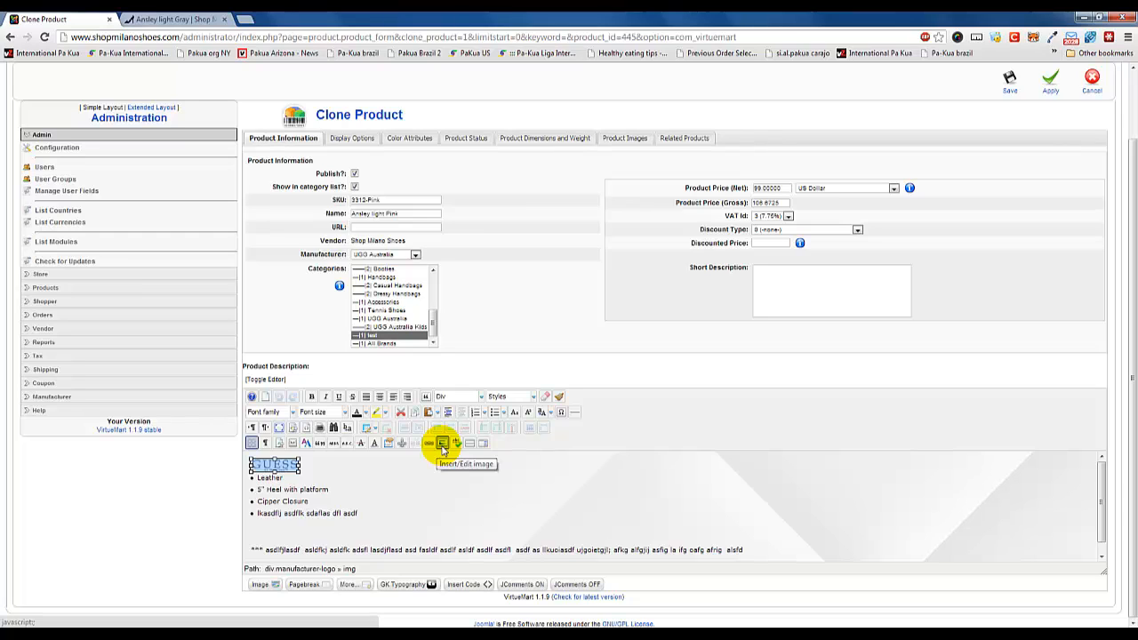
left_click(442, 444)
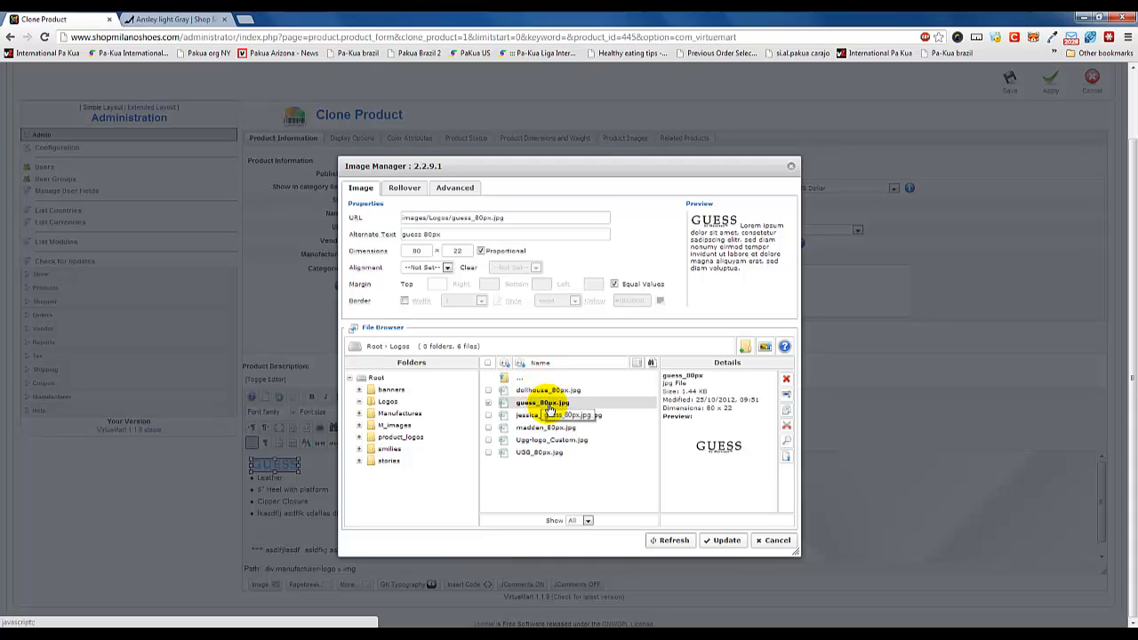
left_click(543, 454)
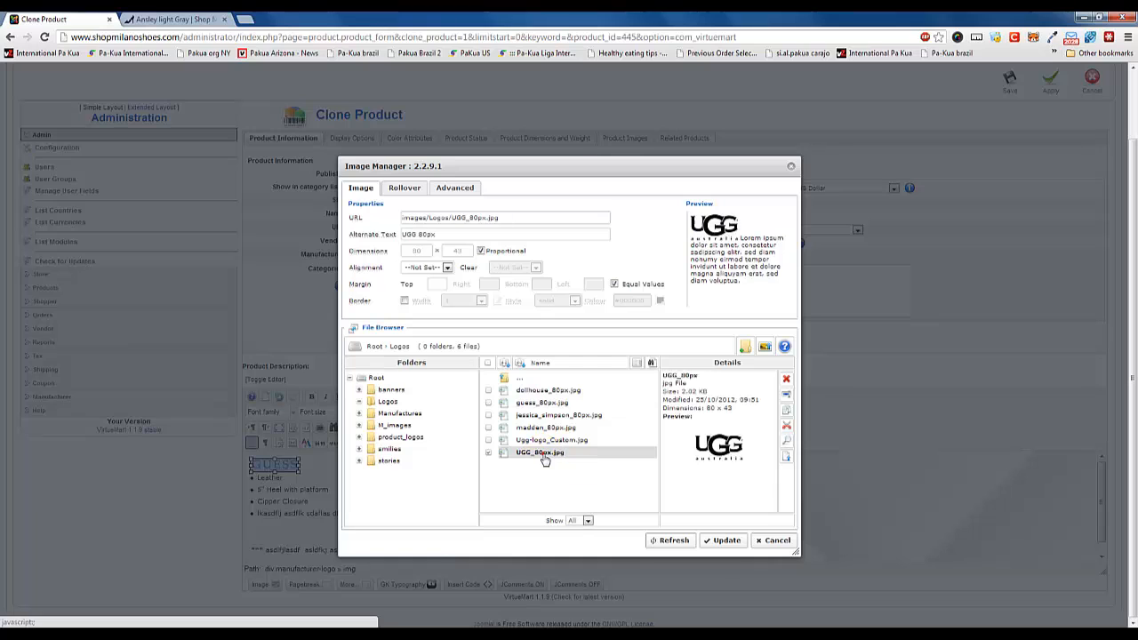
left_click(723, 543)
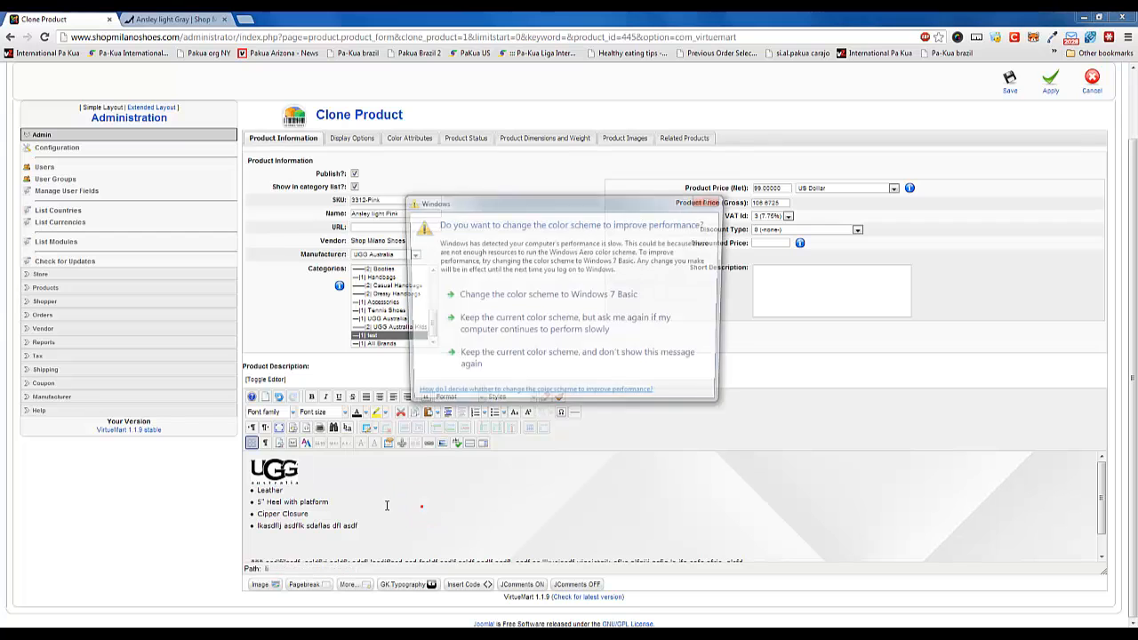
left_click(488, 299)
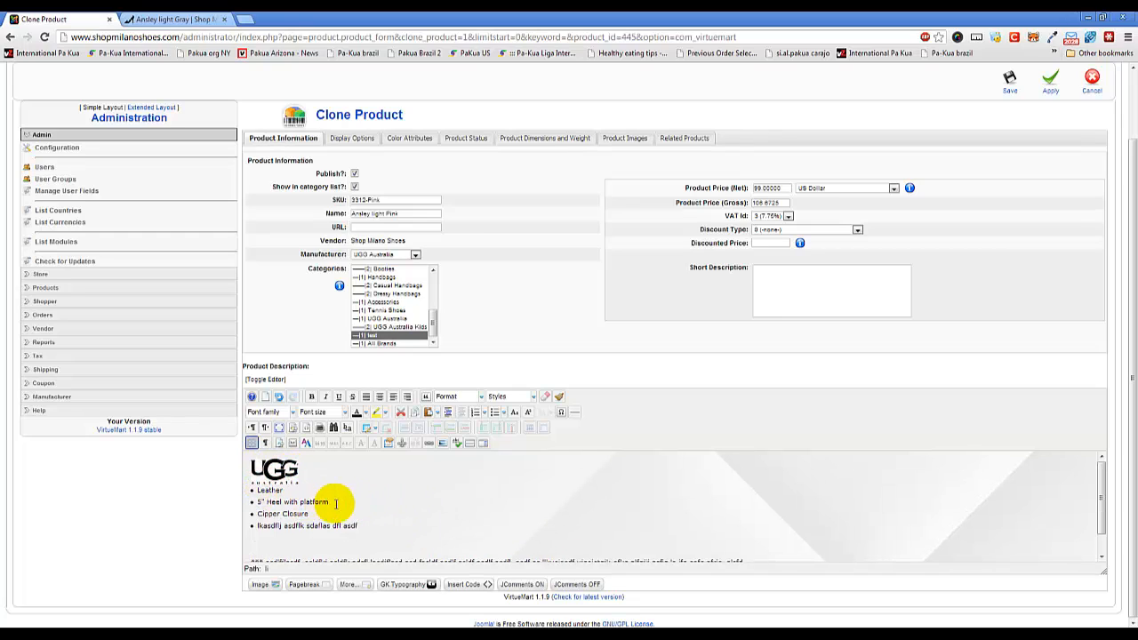
Examine the available VAT Id rates and Discount Type options for the cloned product's pricing.
scroll(327, 540, "down", 2)
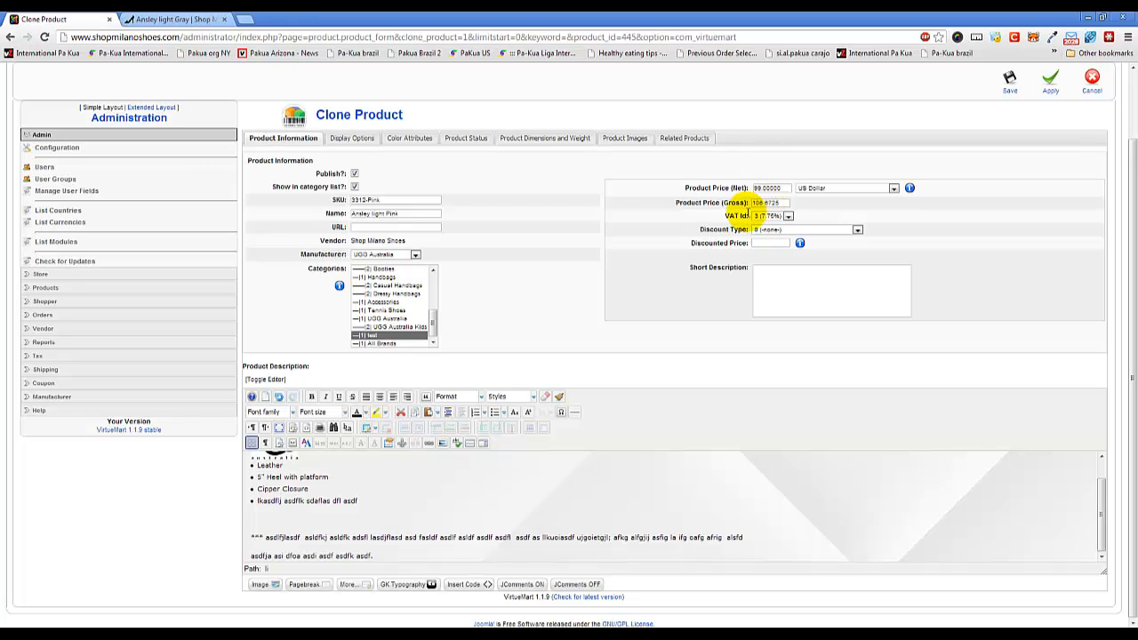
left_click(787, 216)
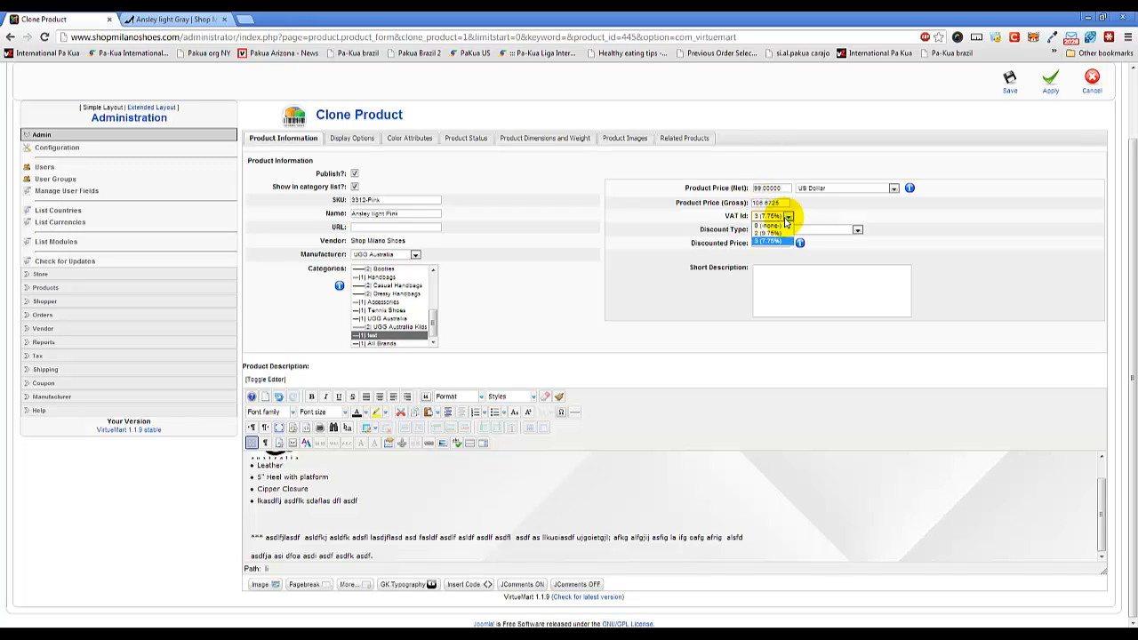
left_click(787, 217)
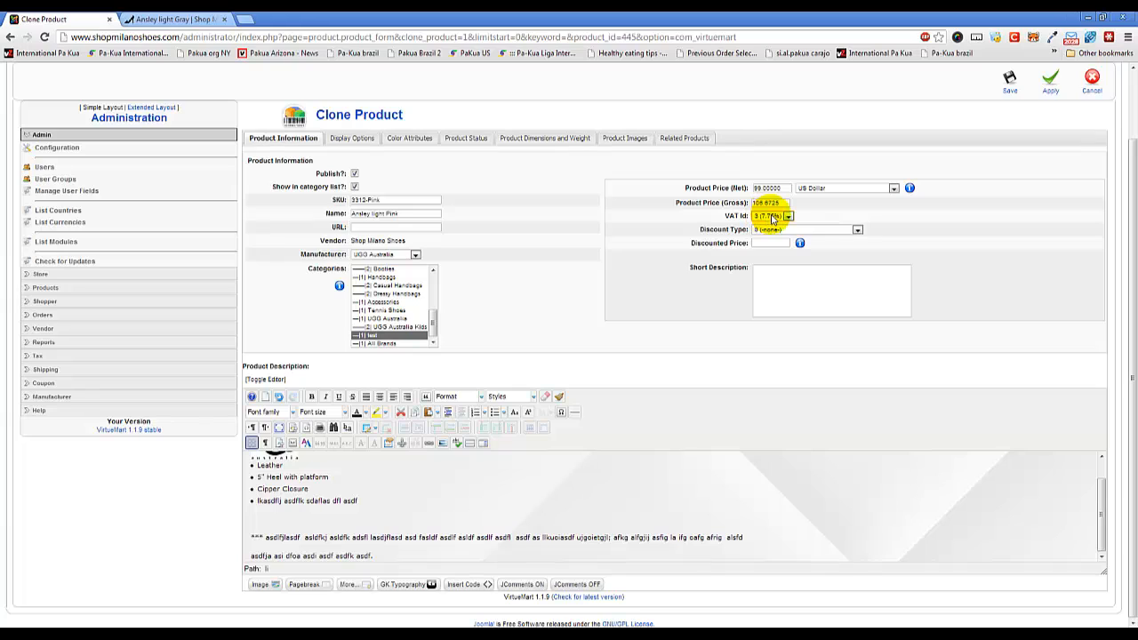
left_click(773, 218)
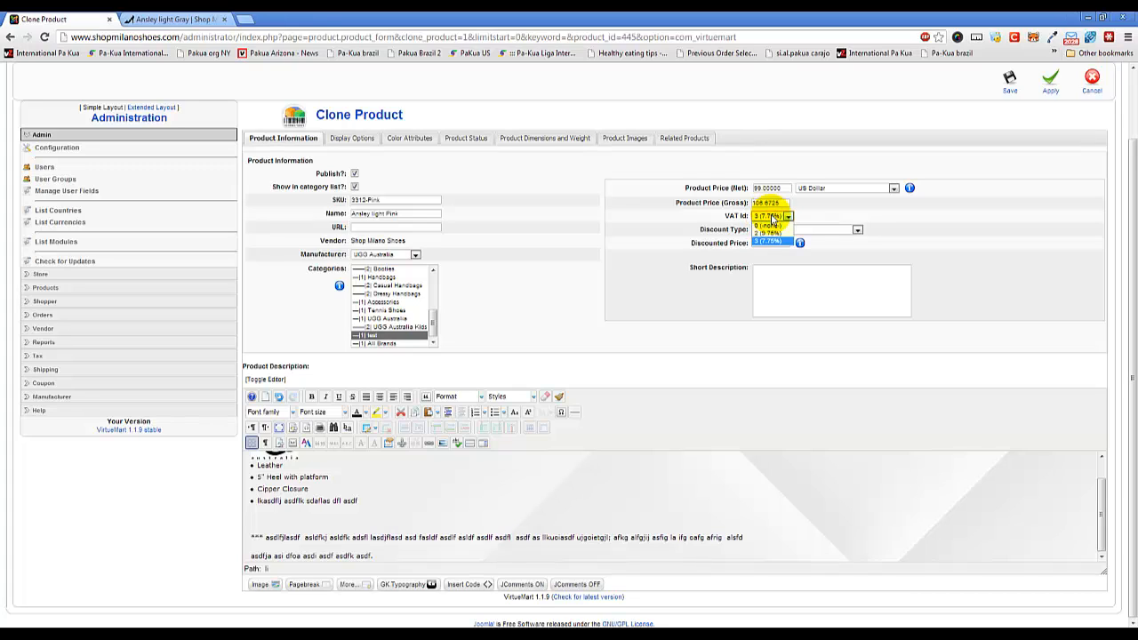
left_click(773, 218)
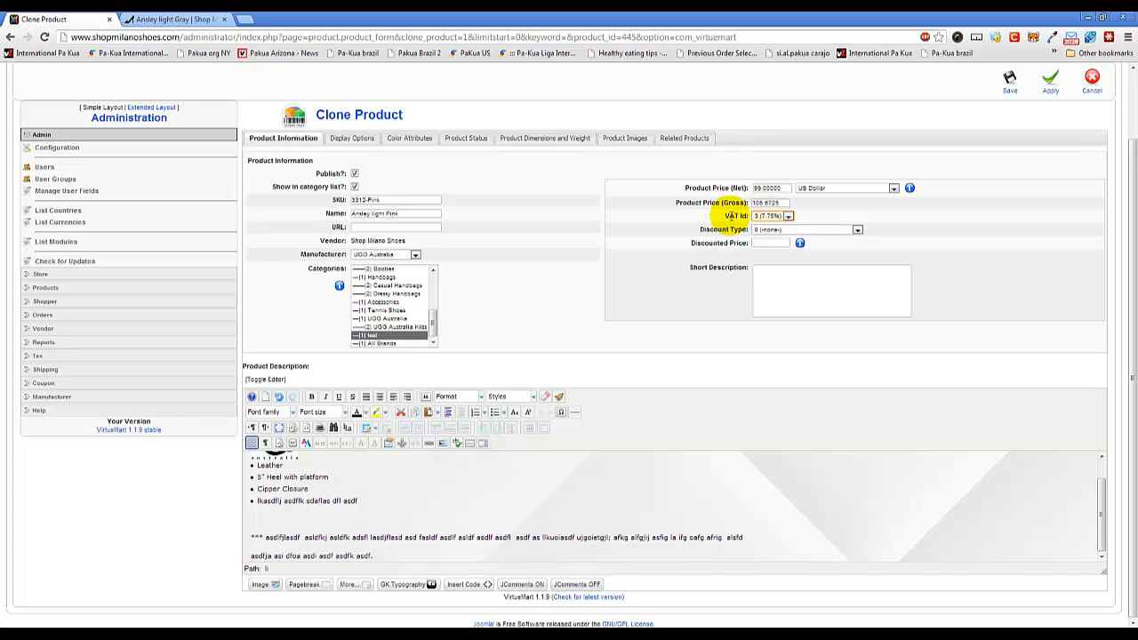
left_click(790, 230)
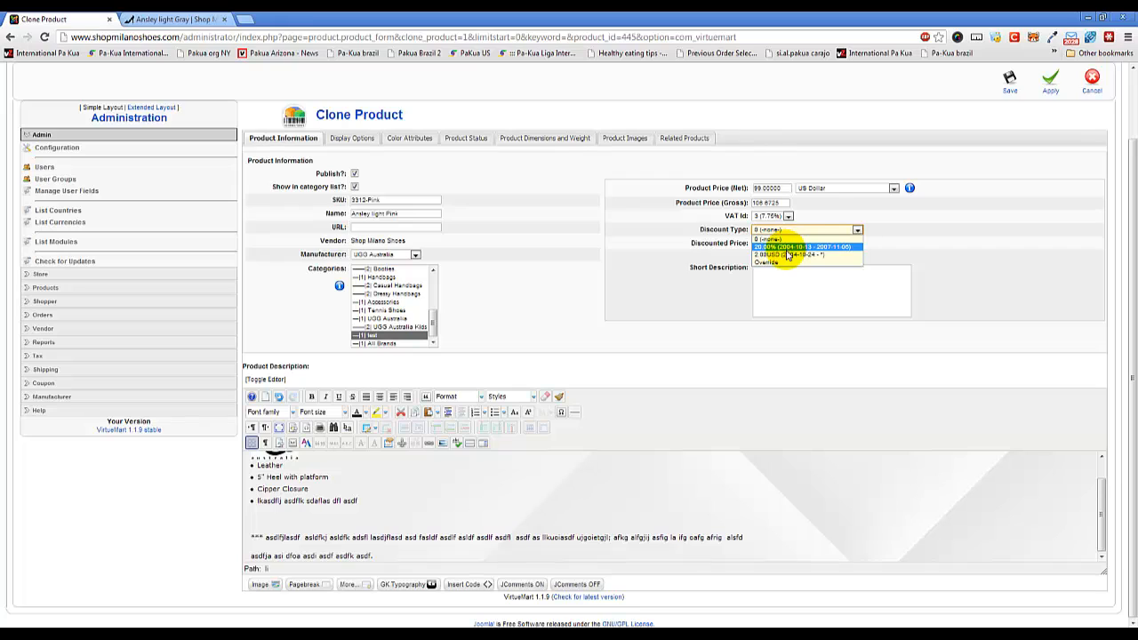
left_click(702, 248)
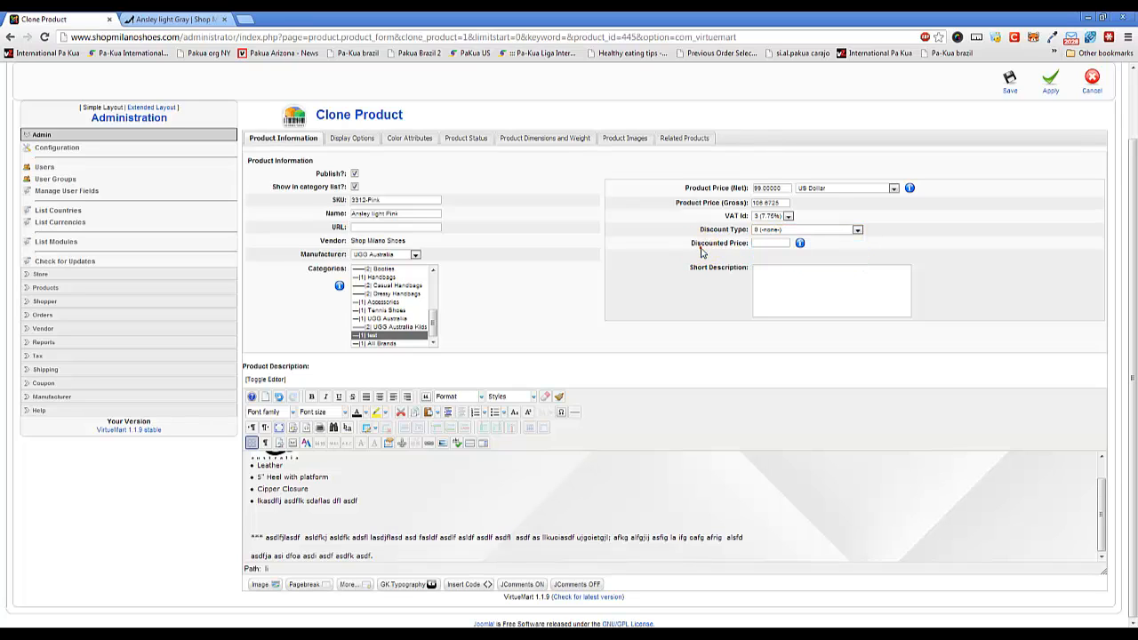
Set the cloned product's discounted price to 10.00 and place the cursor in the Short Description field.
left_click(776, 243)
type("10")
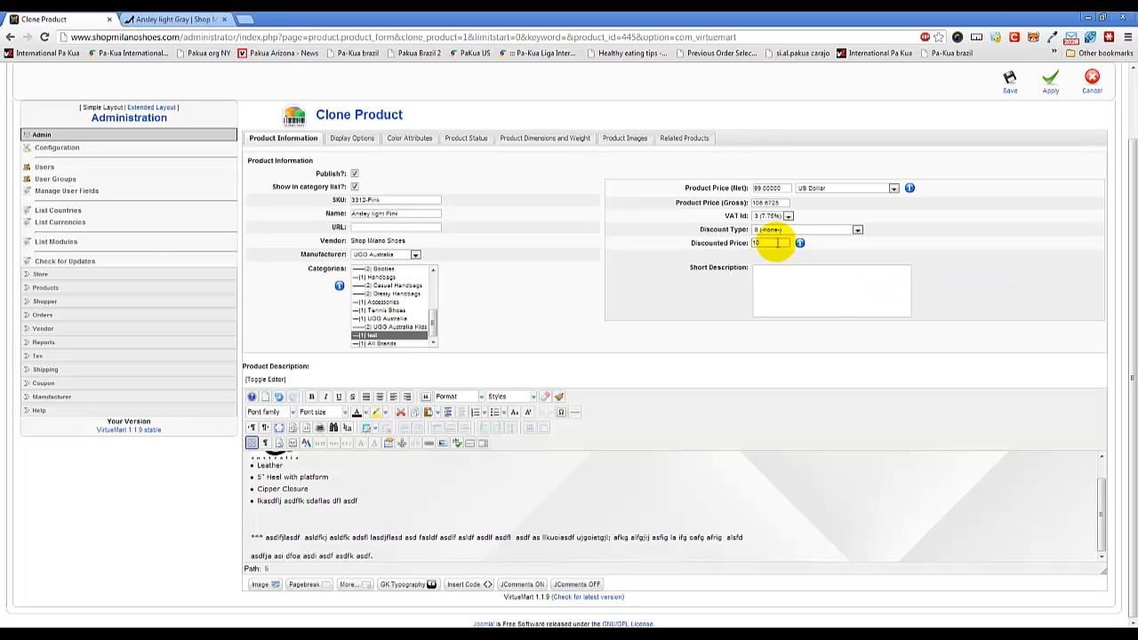
mouse_move(800, 244)
type(".00")
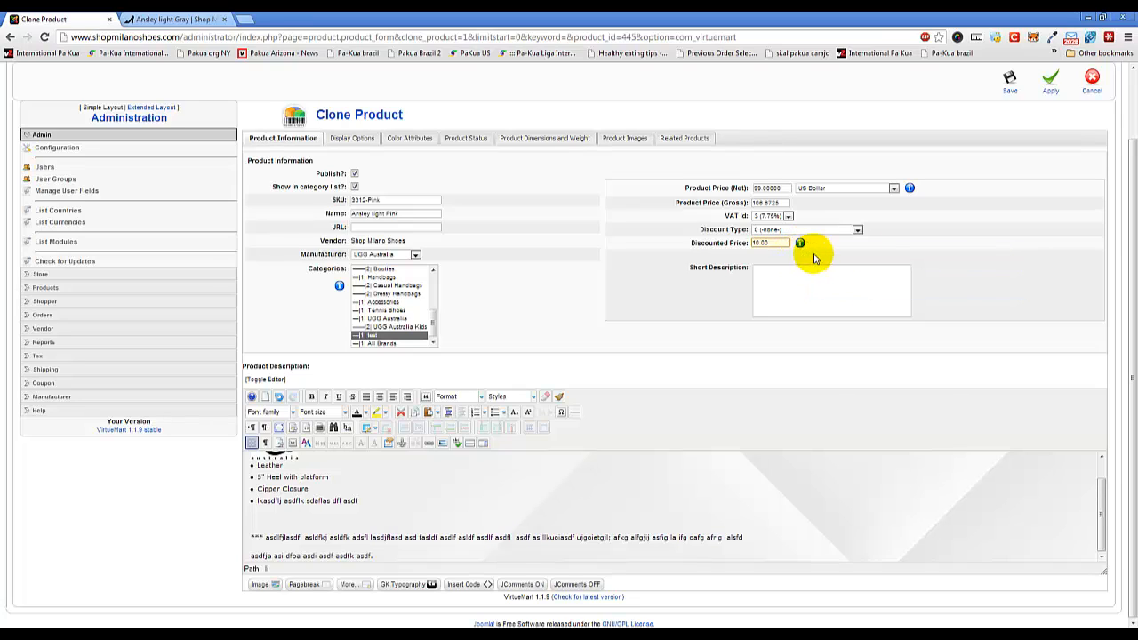
mouse_move(912, 191)
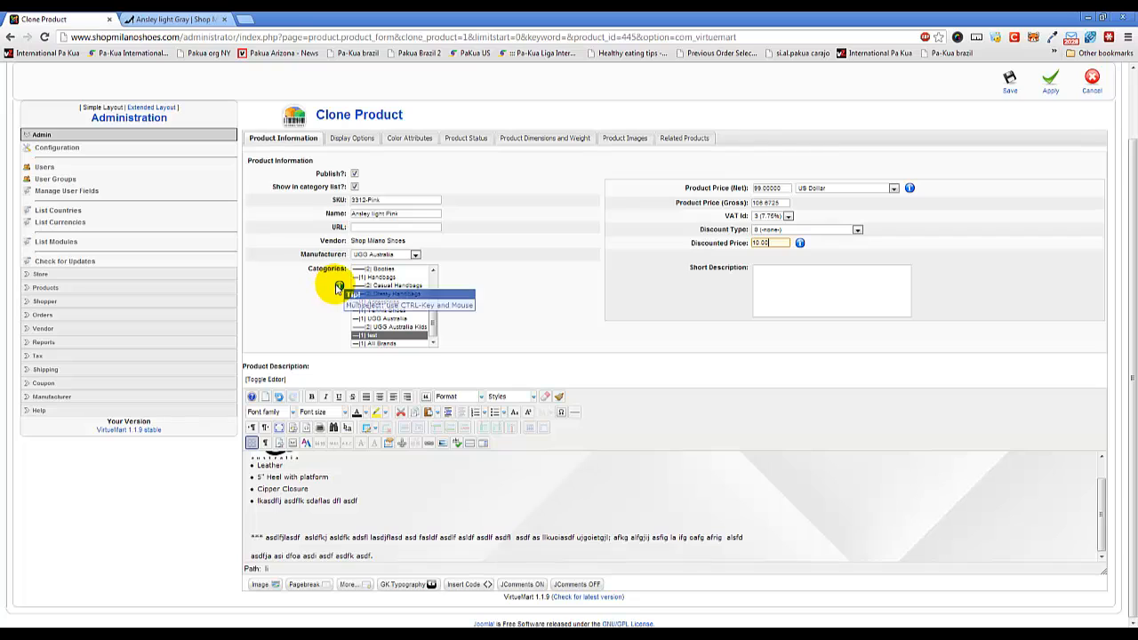
left_click(807, 287)
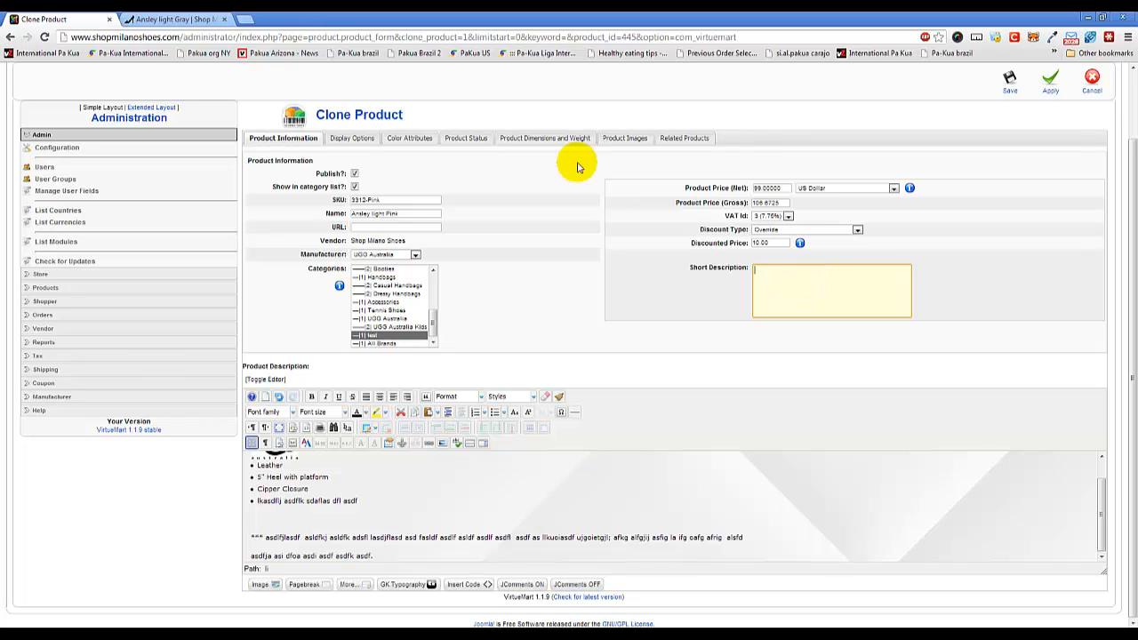
View the Pumps category listing on the storefront, go back to the Ansley product page and return to the clone form.
left_click(175, 18)
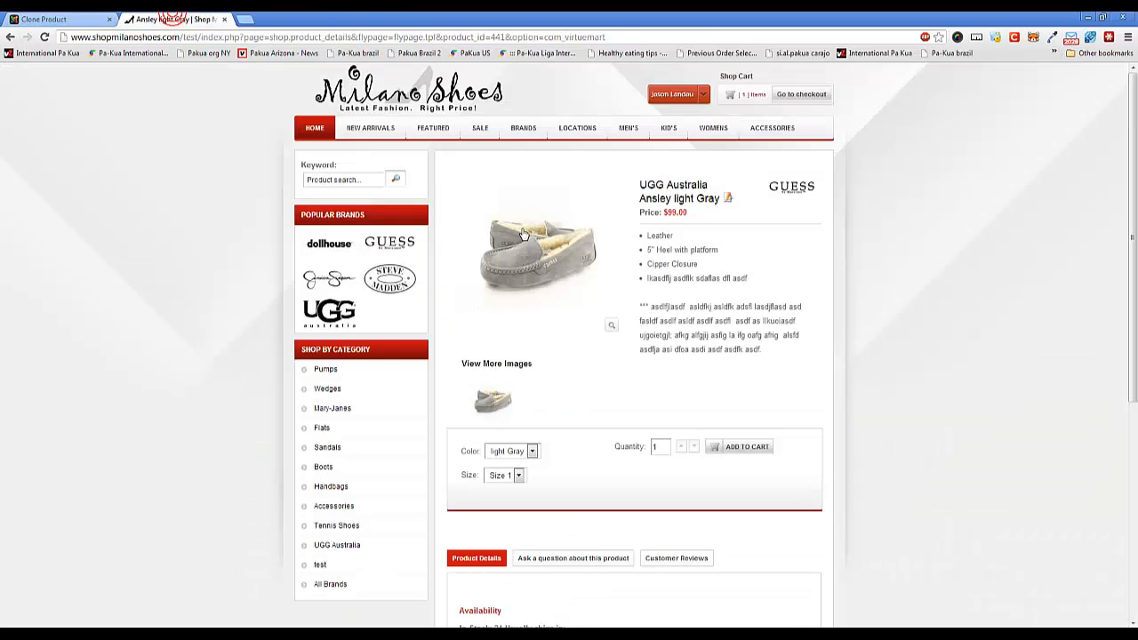
left_click(362, 371)
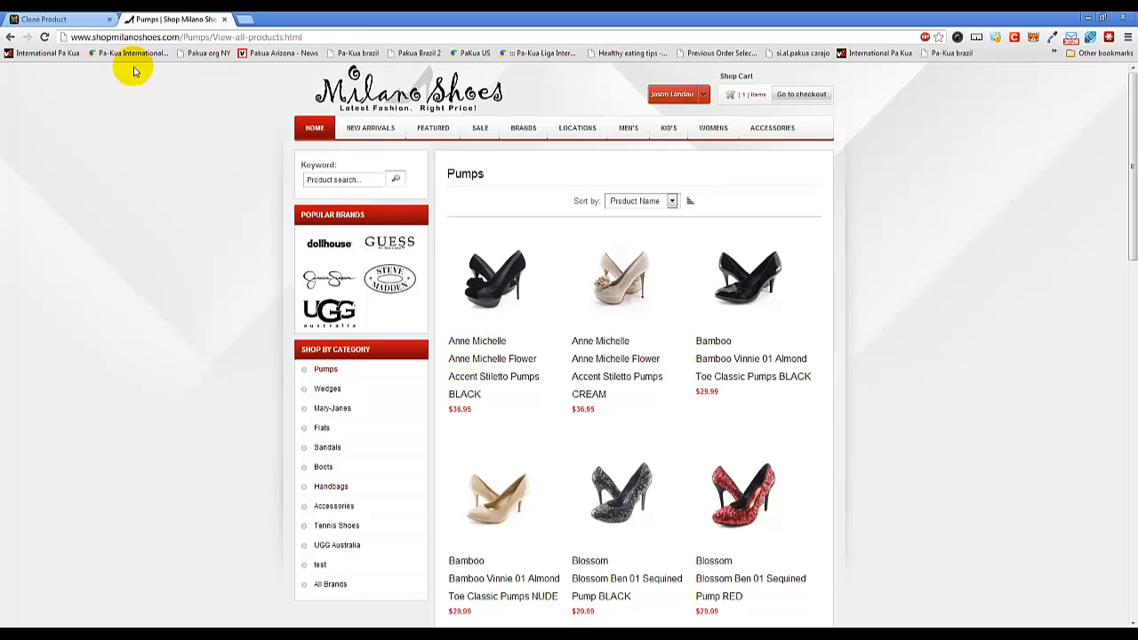
left_click(11, 37)
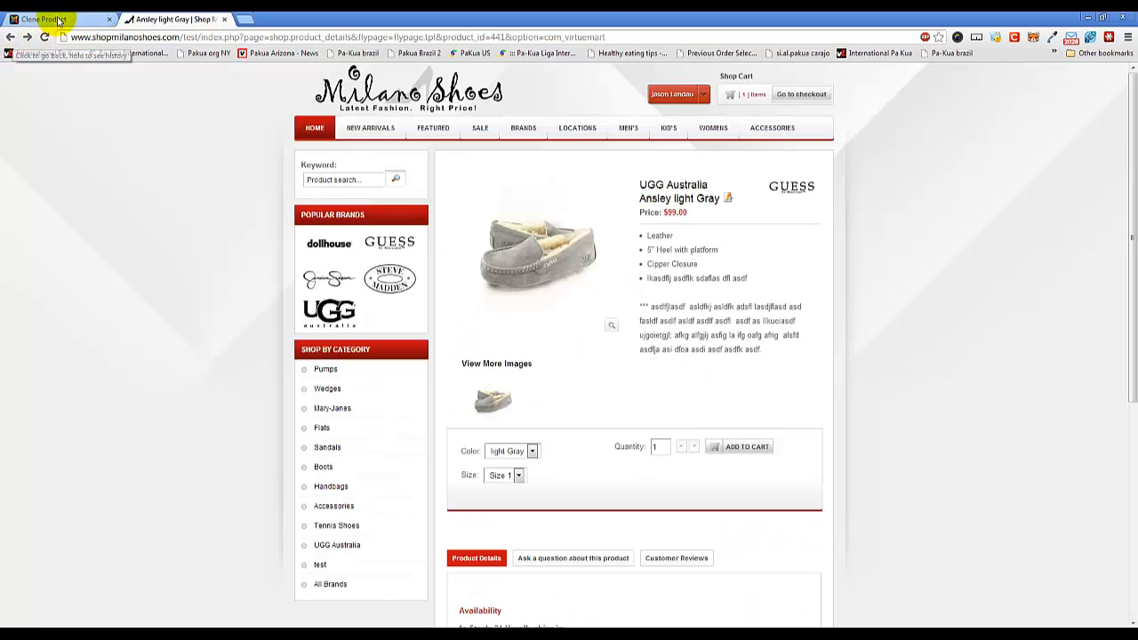
left_click(27, 19)
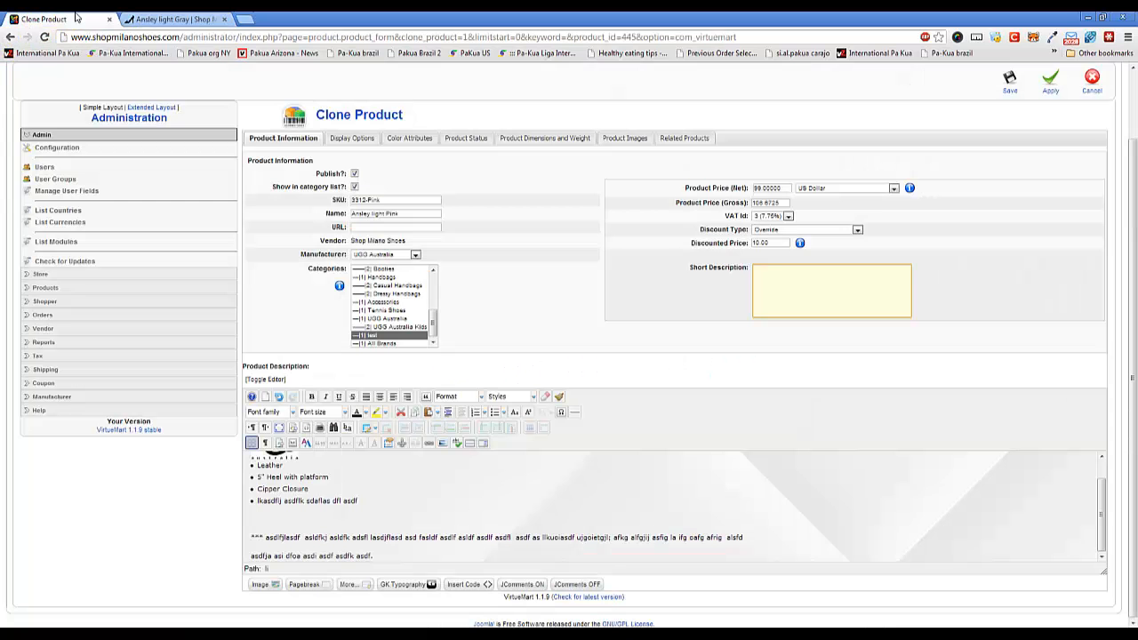
Review the clone's display options and open its color attributes.
left_click(360, 139)
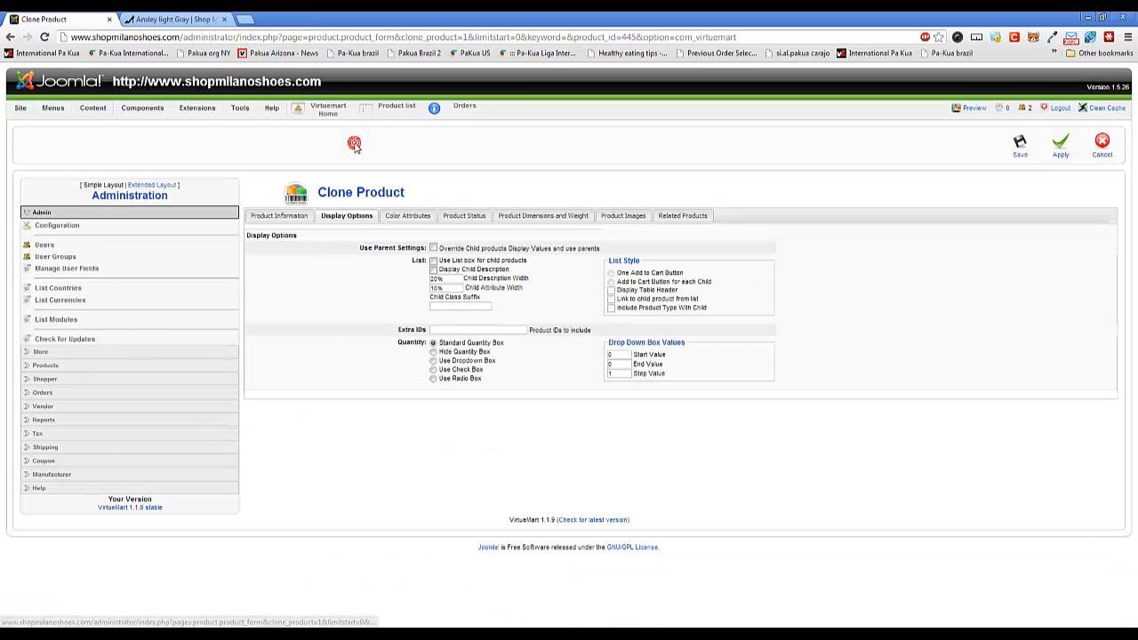
left_click(297, 220)
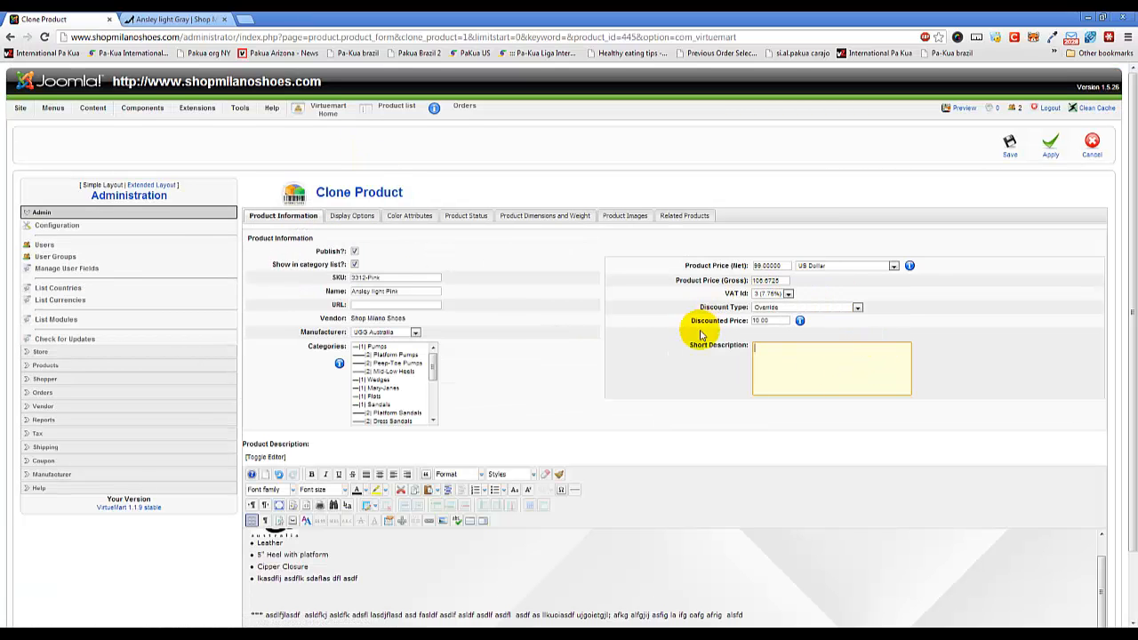
scroll(578, 391, "down", 1)
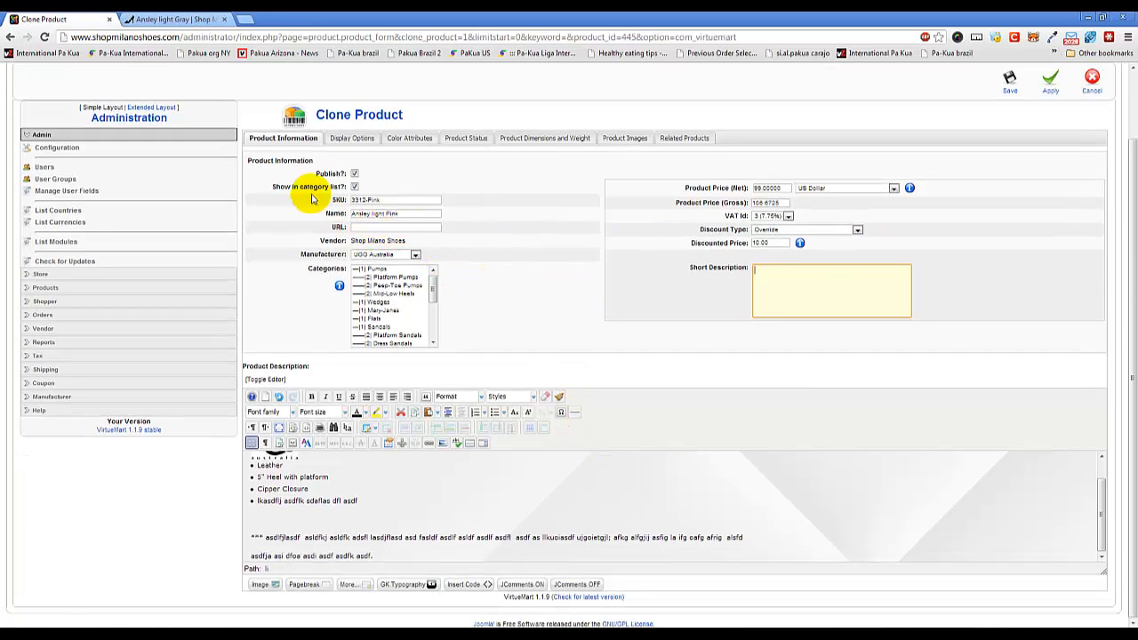
left_click(342, 139)
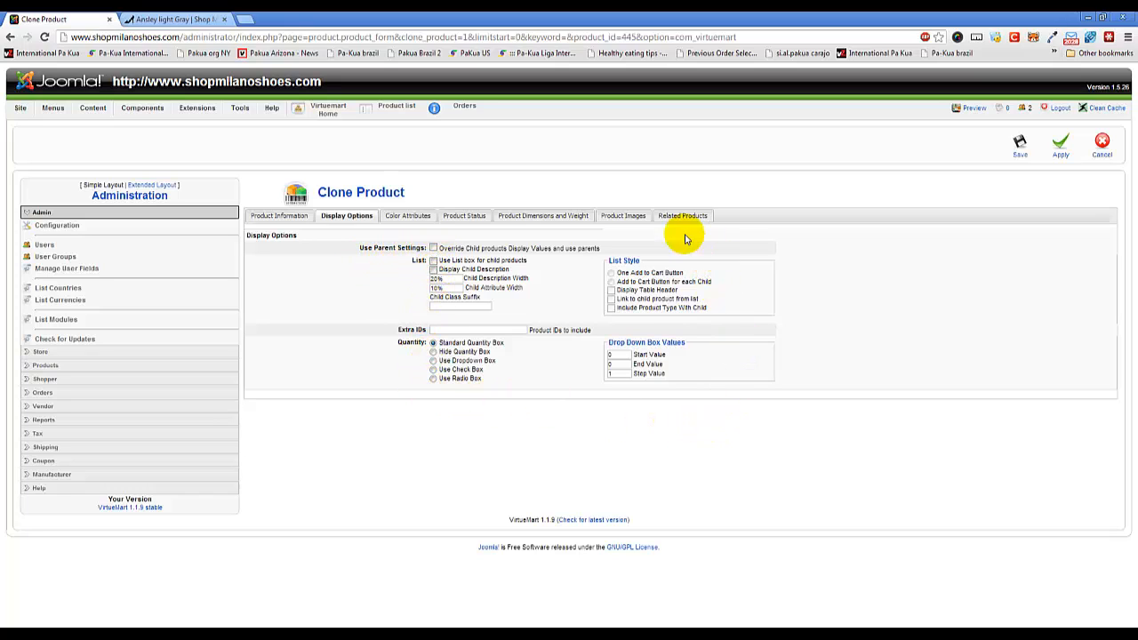
left_click(408, 218)
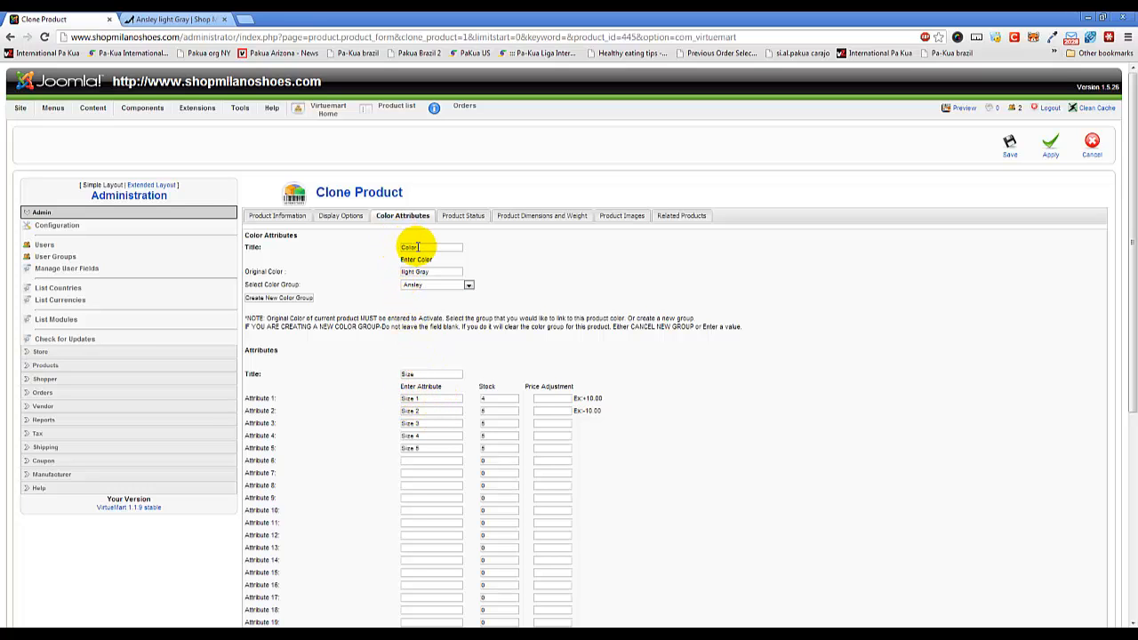
Inspect the Color and Size choices on the Ansley light Gray storefront page and return to the clone's color attributes.
left_click(189, 18)
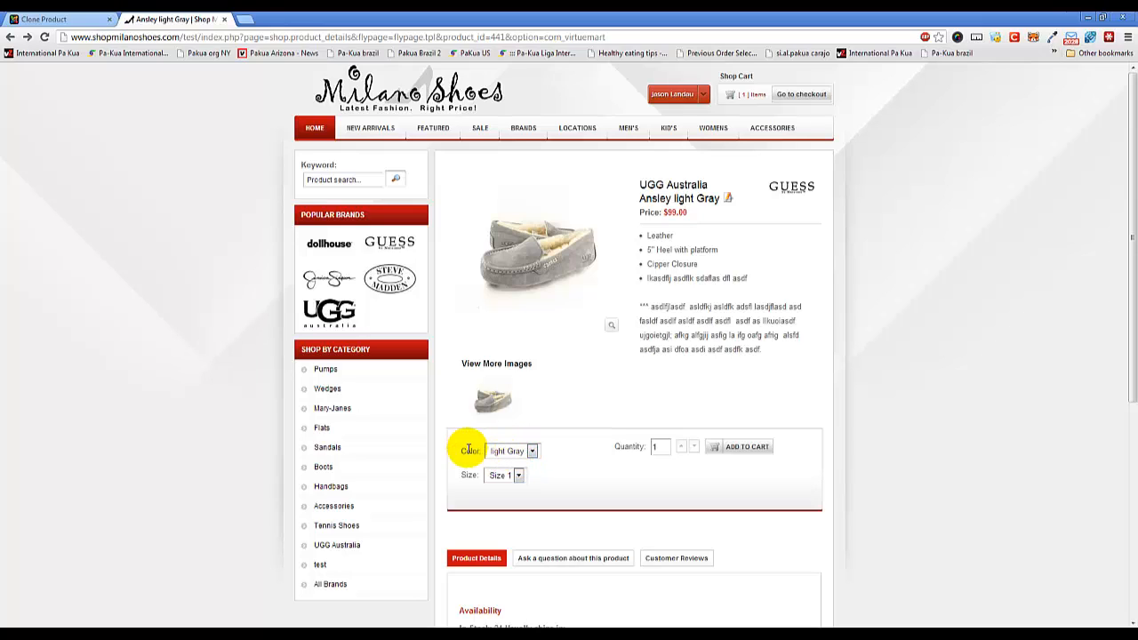
left_click(522, 452)
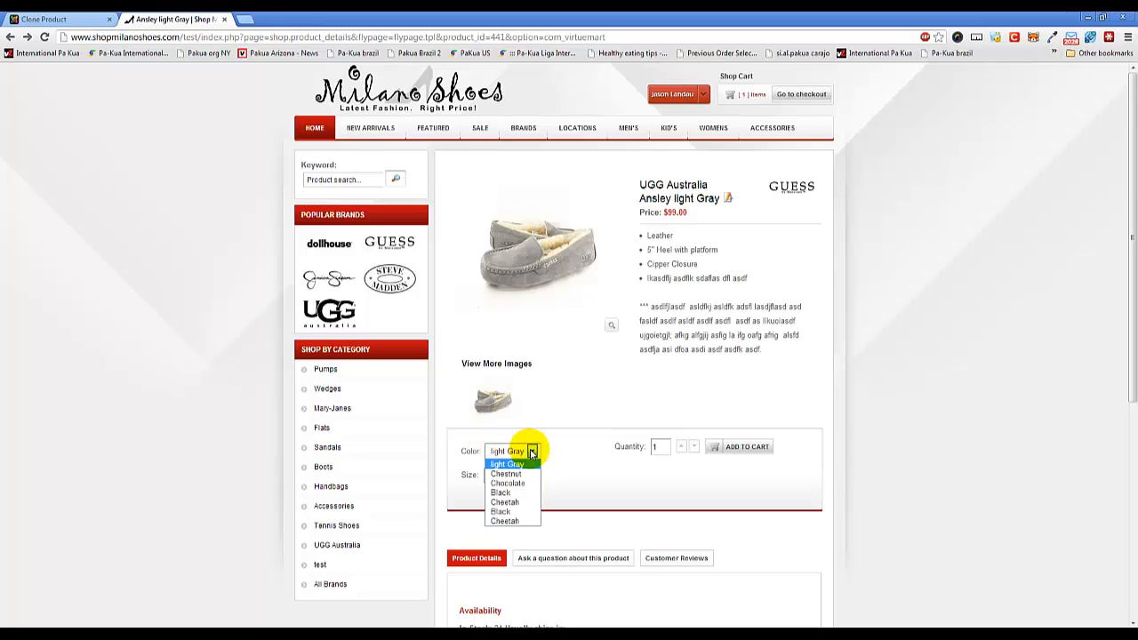
left_click(592, 475)
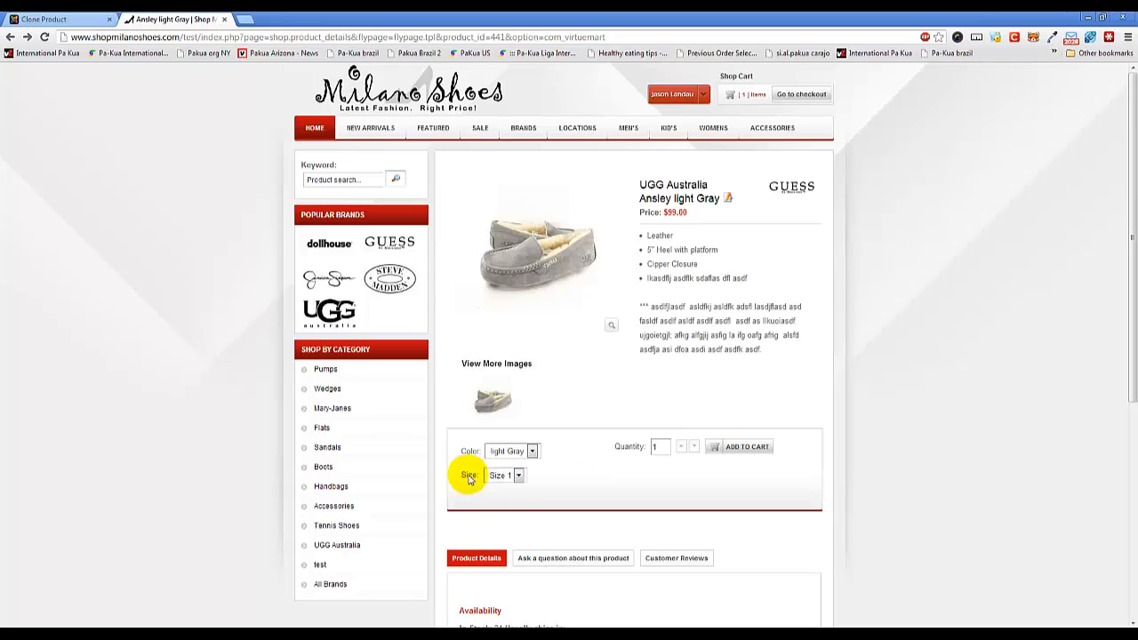
left_click(519, 476)
left_click(515, 475)
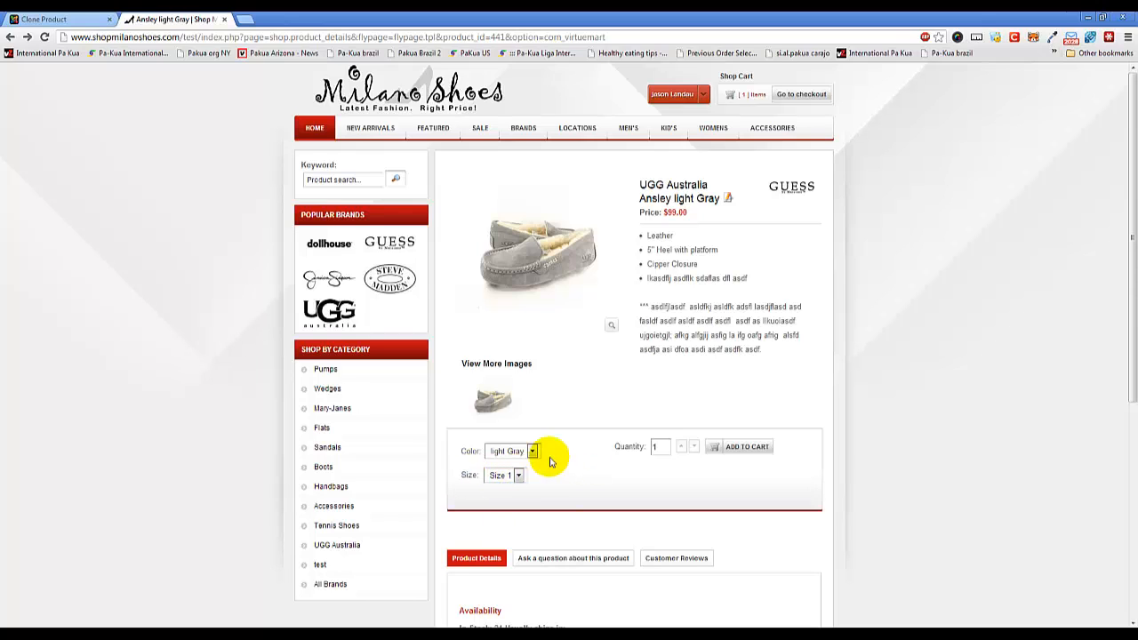
left_click(76, 19)
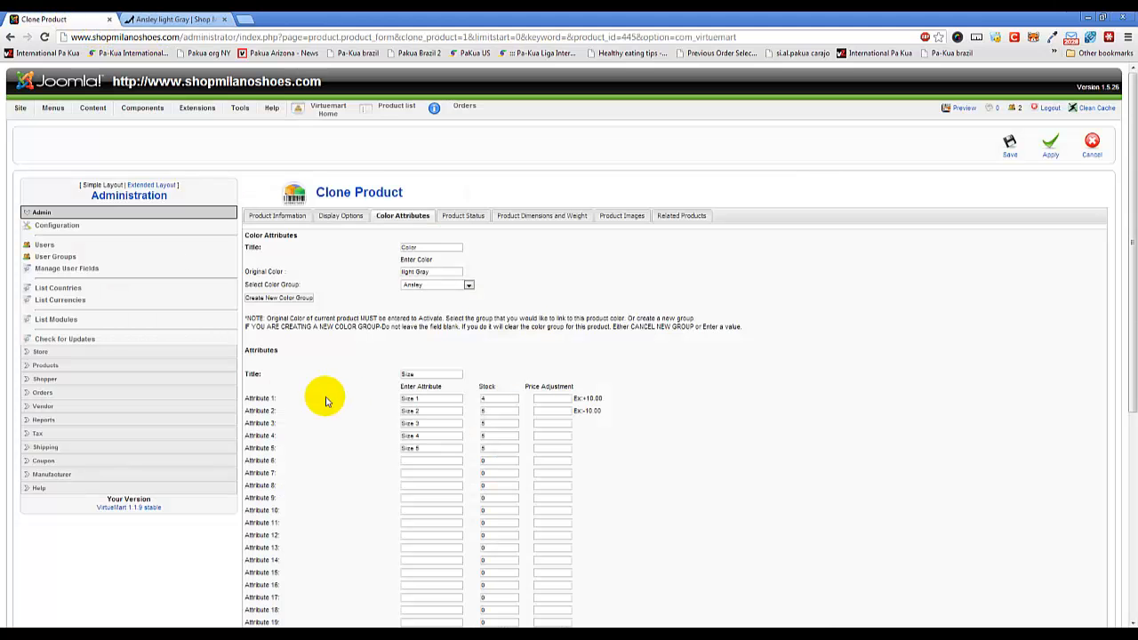
Set the cloned product's original color to Pink, keeping the Color title and the Ansley color group.
double_click(414, 247)
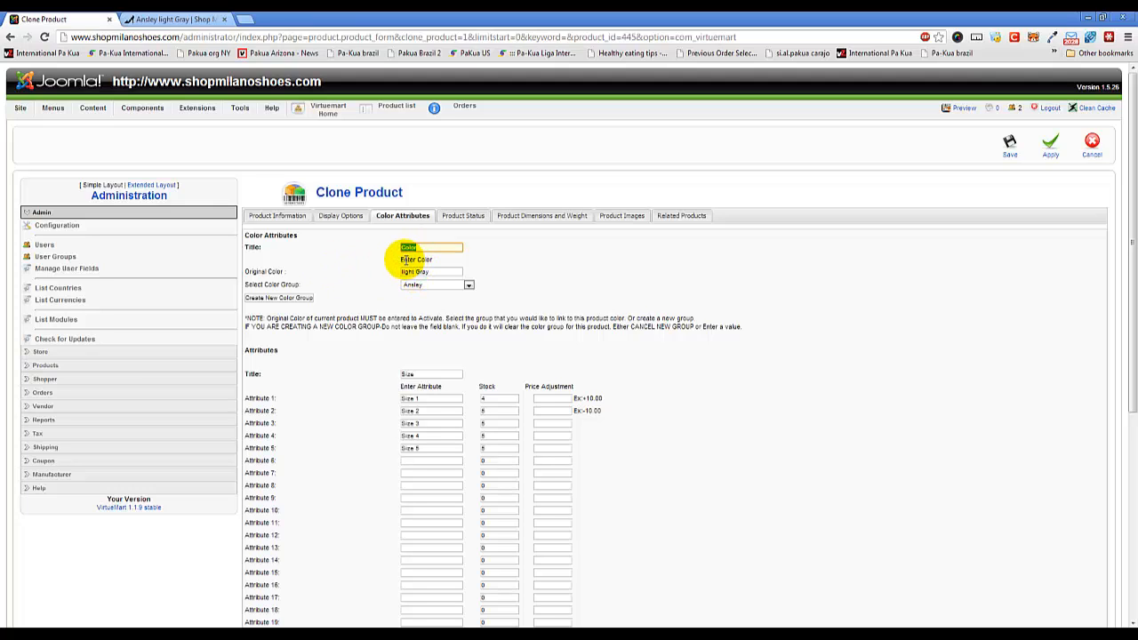
left_click(432, 247)
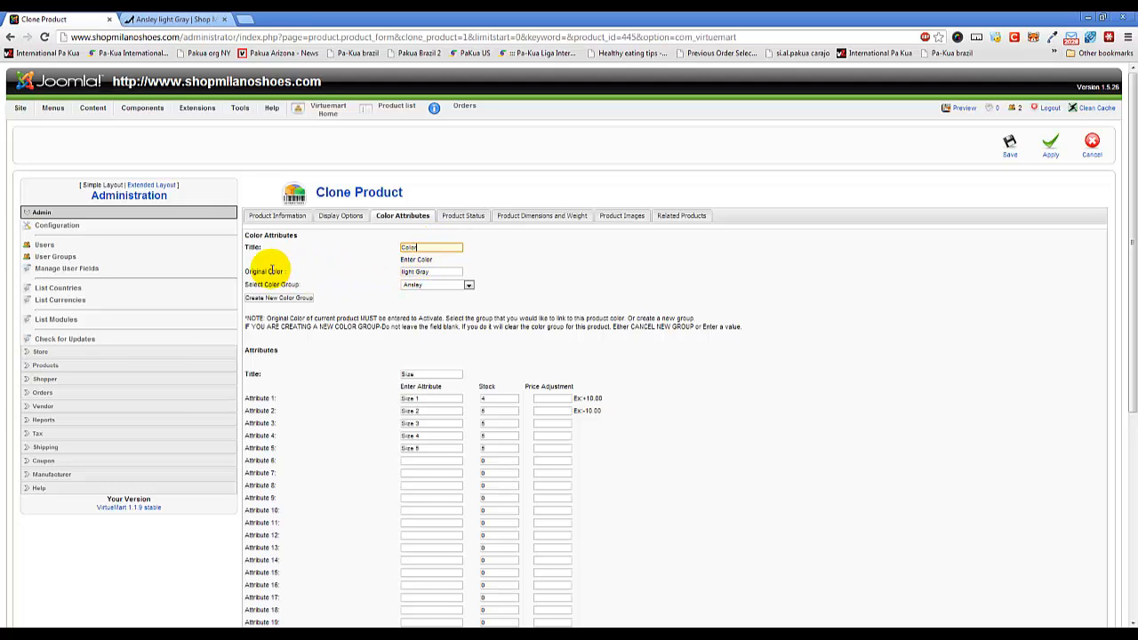
triple_click(430, 271)
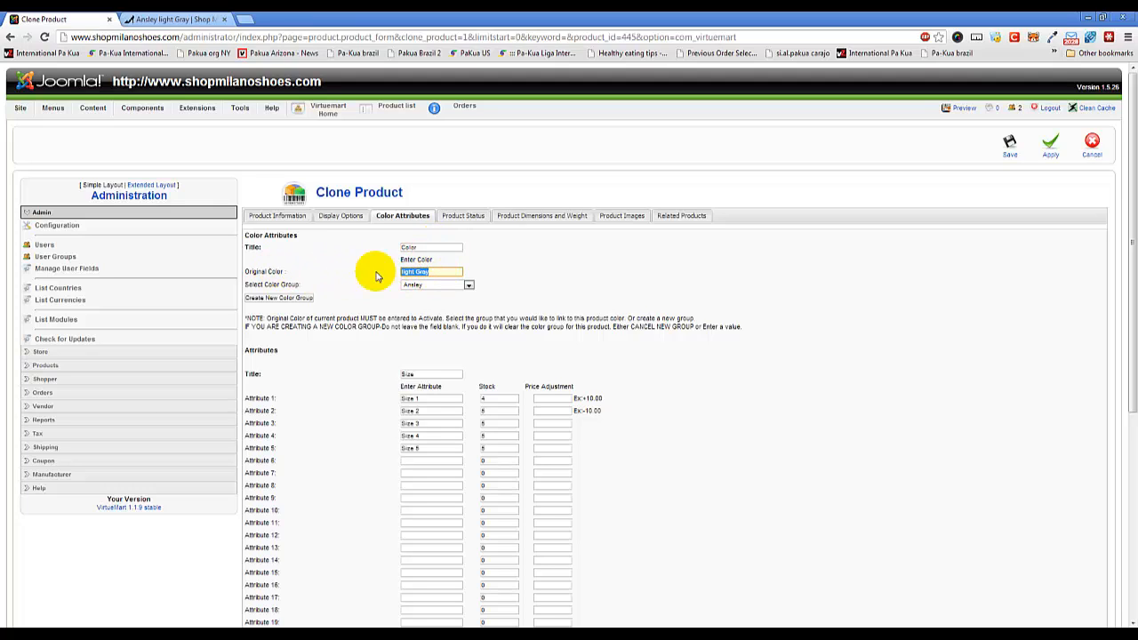
type("Pink")
left_click(524, 260)
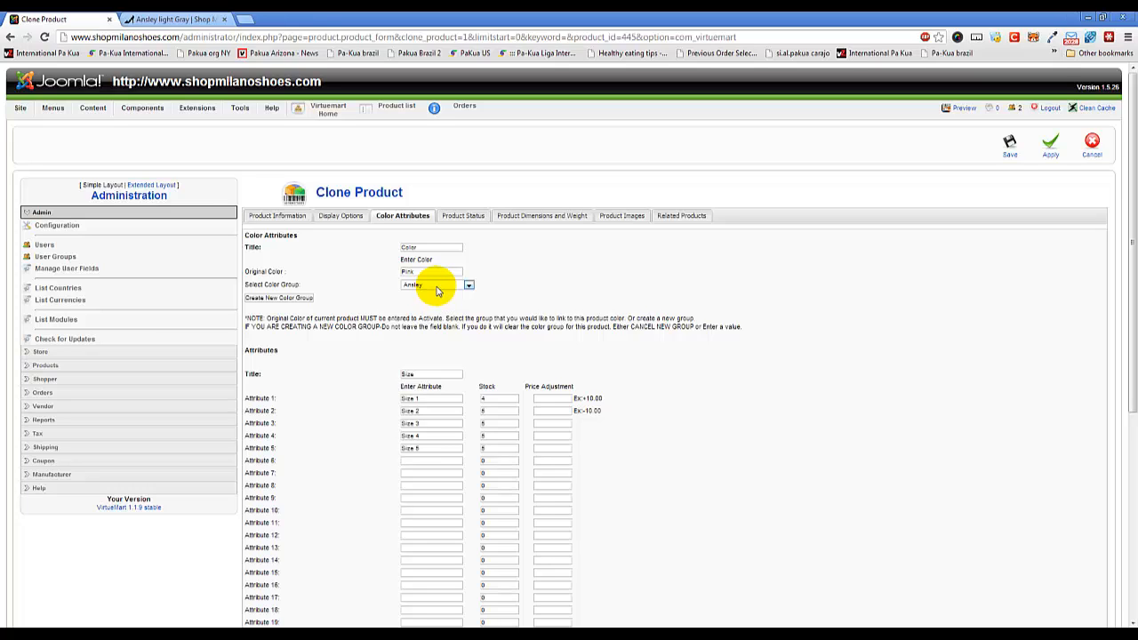
left_click(435, 286)
left_click(435, 287)
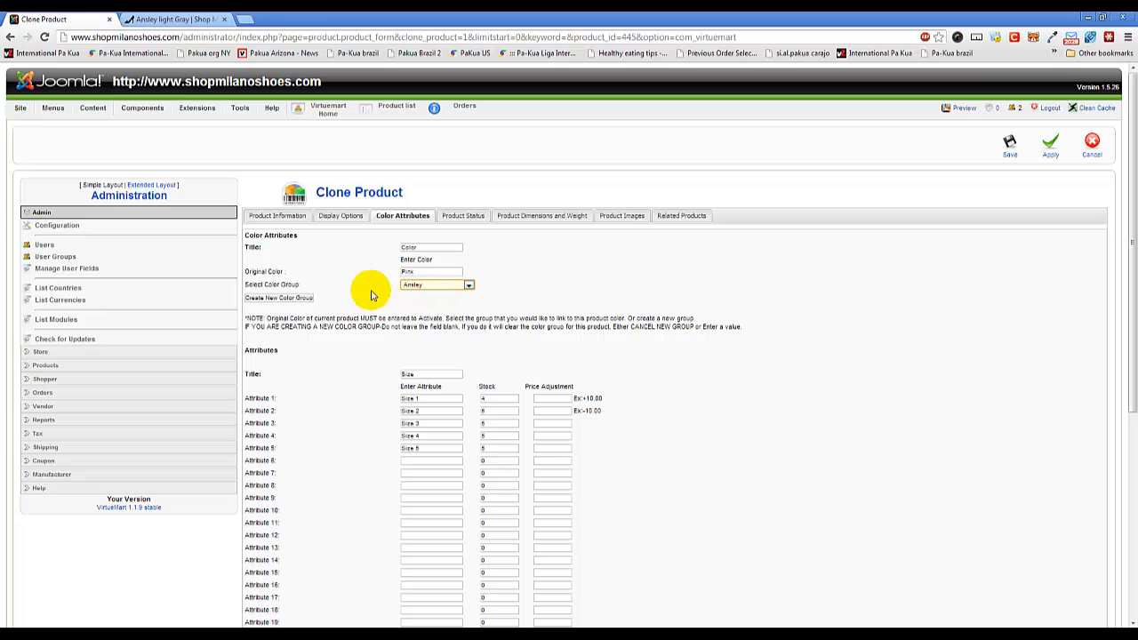
left_click(293, 301)
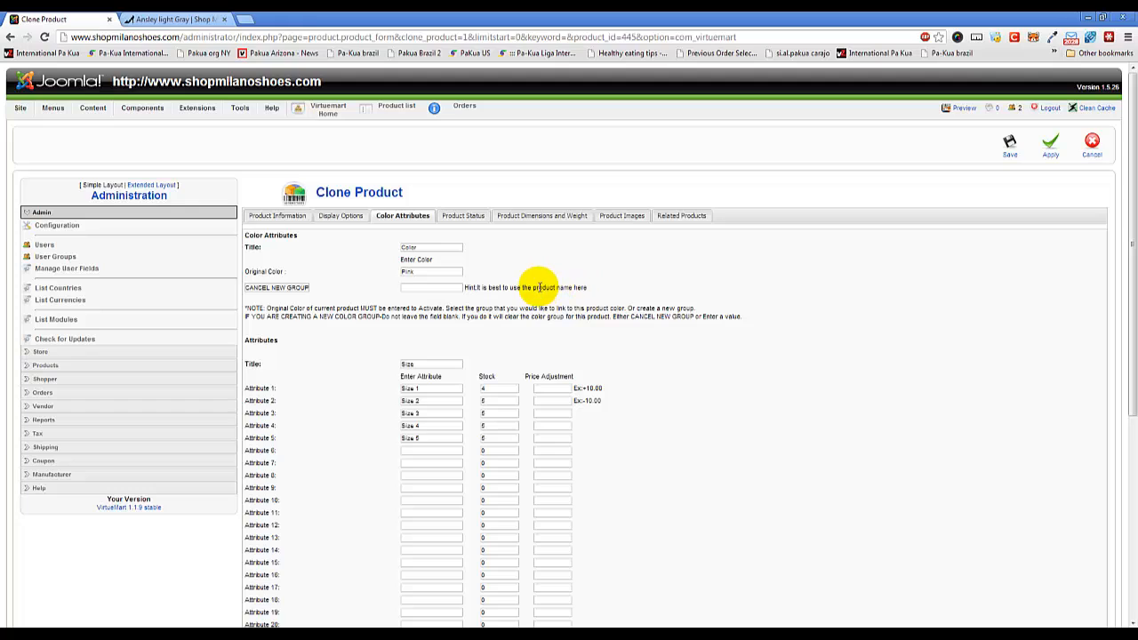
left_click(453, 288)
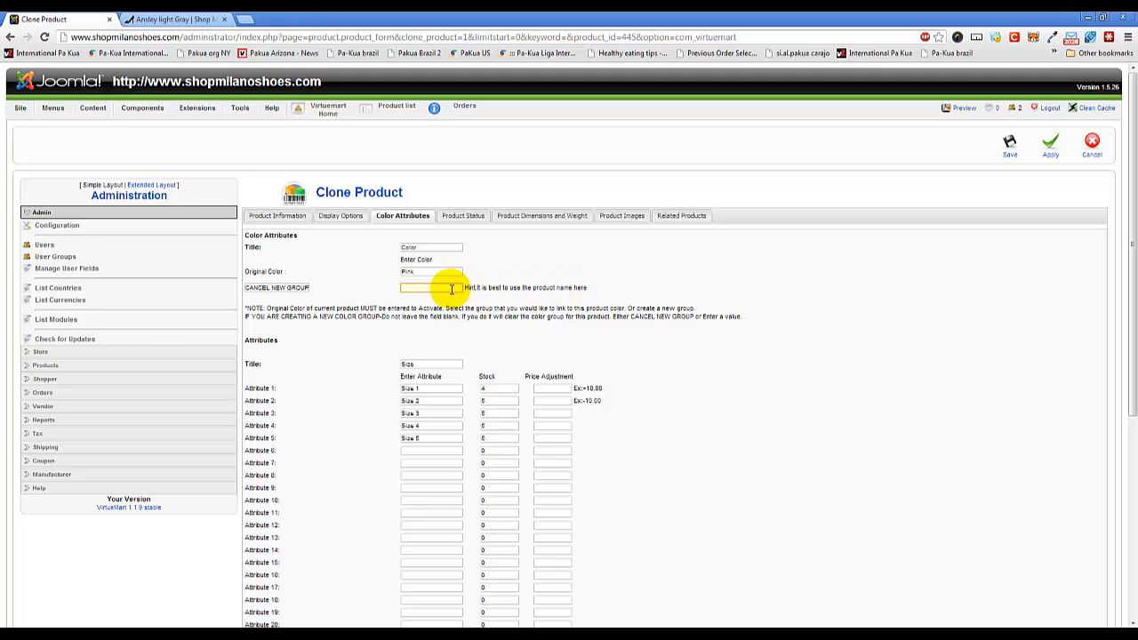
type("An")
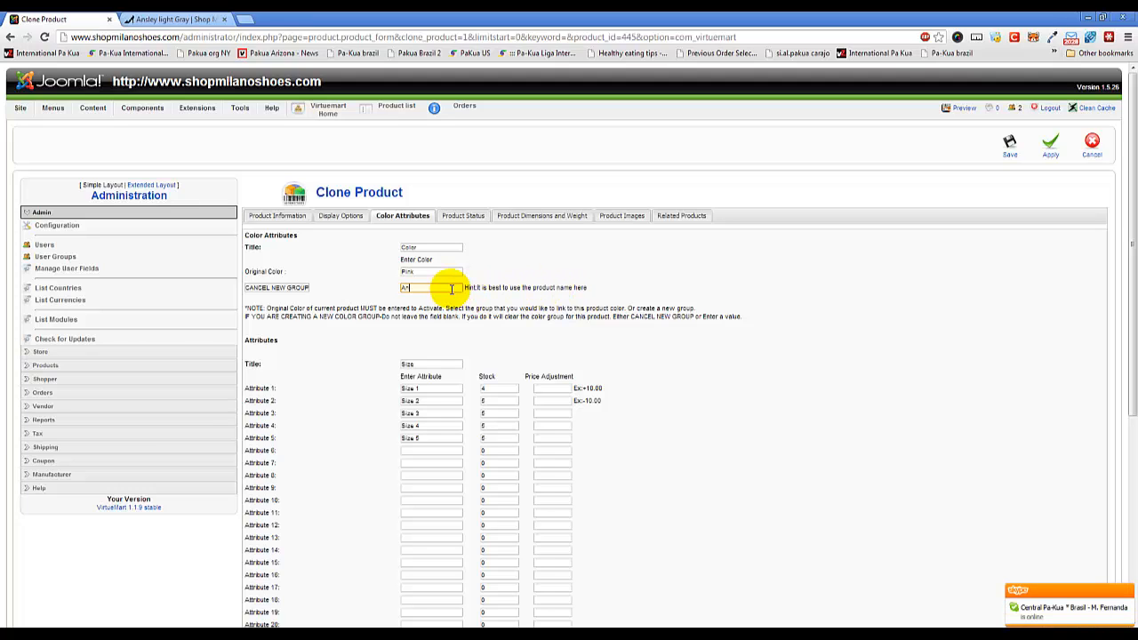
type("sley")
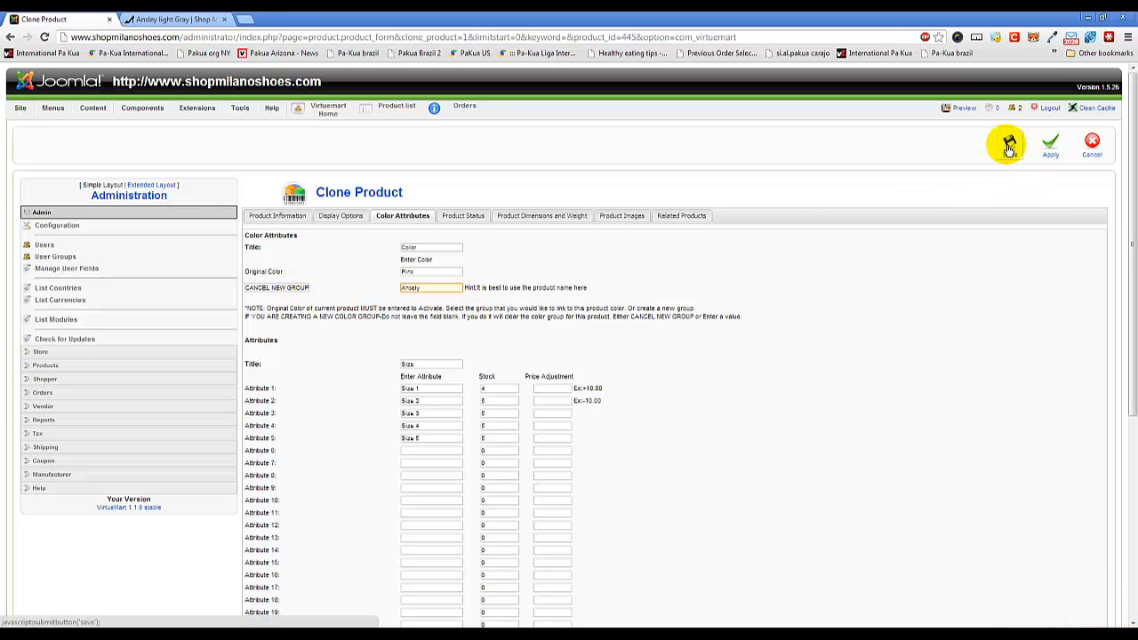
left_click(294, 290)
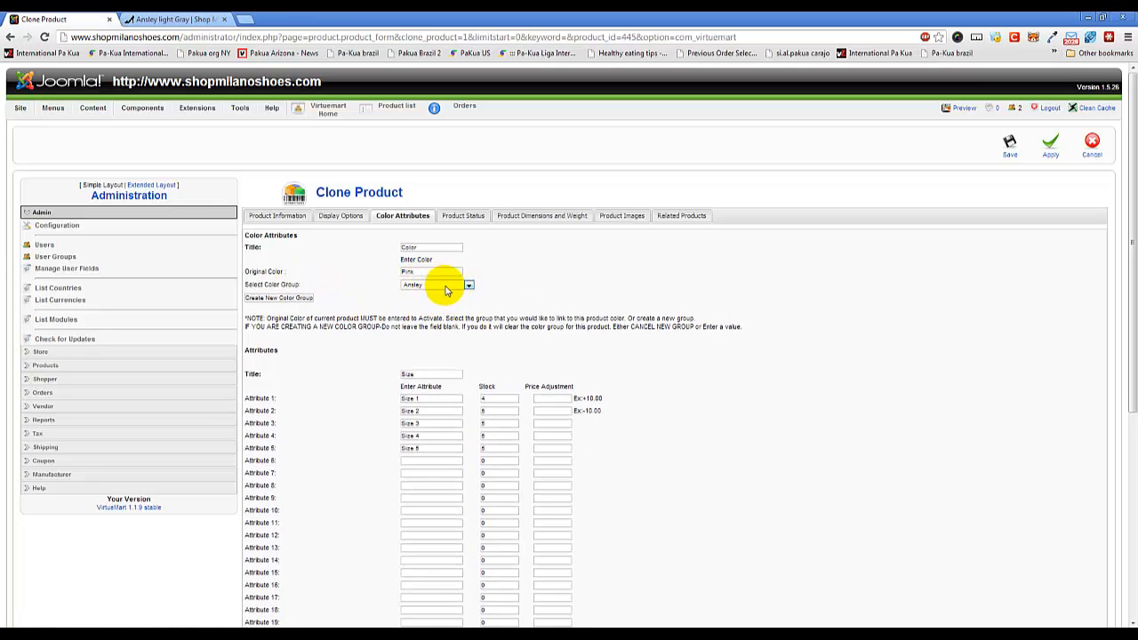
Create a new color group named Ansley test for the cloned product.
left_click(299, 297)
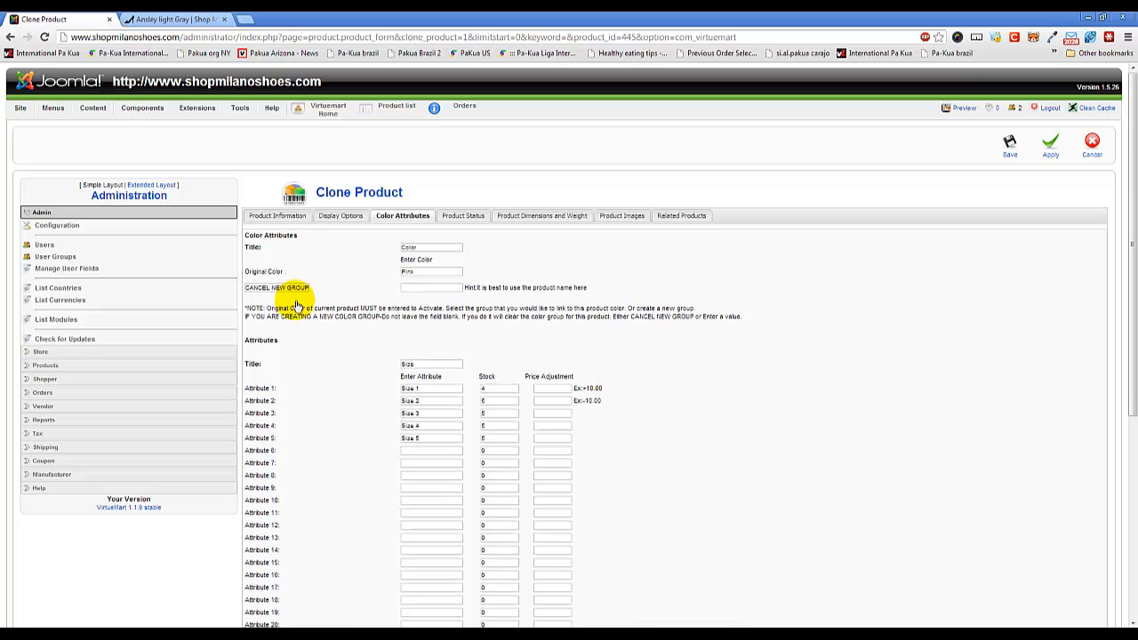
left_click(445, 288)
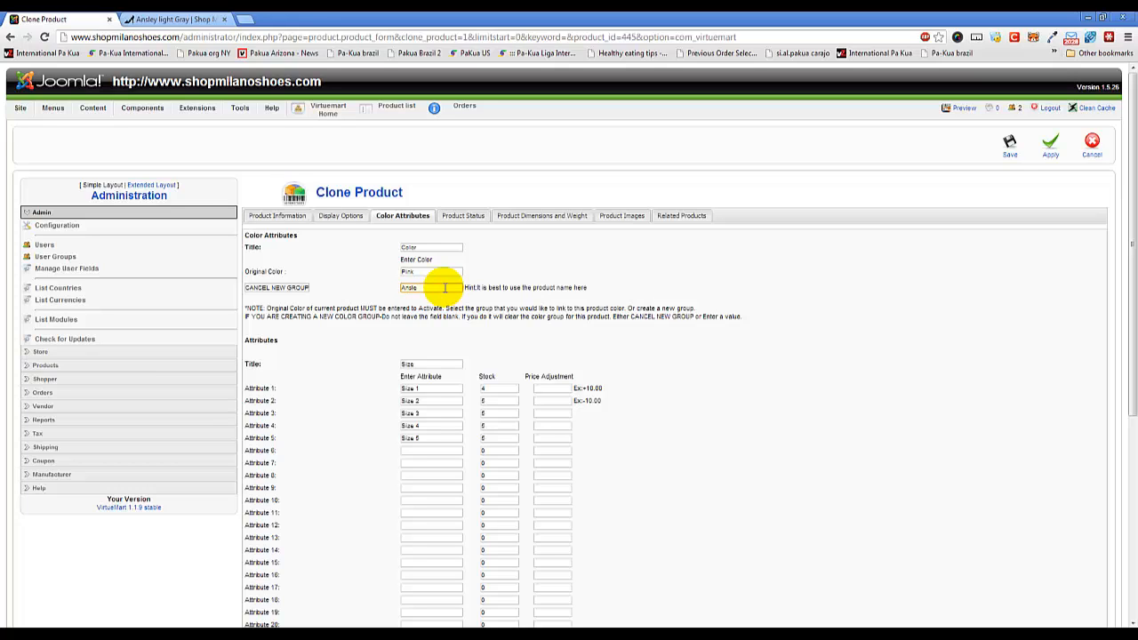
type("Ansley l")
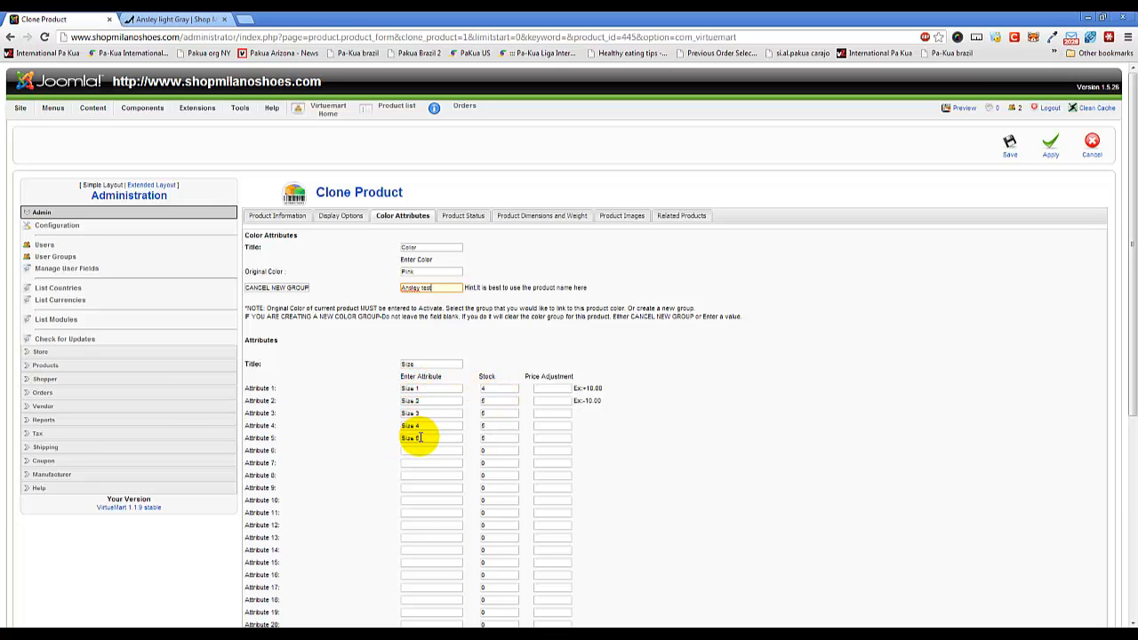
Remove the numbers from the values of size attributes 1 through 4.
left_click(432, 389)
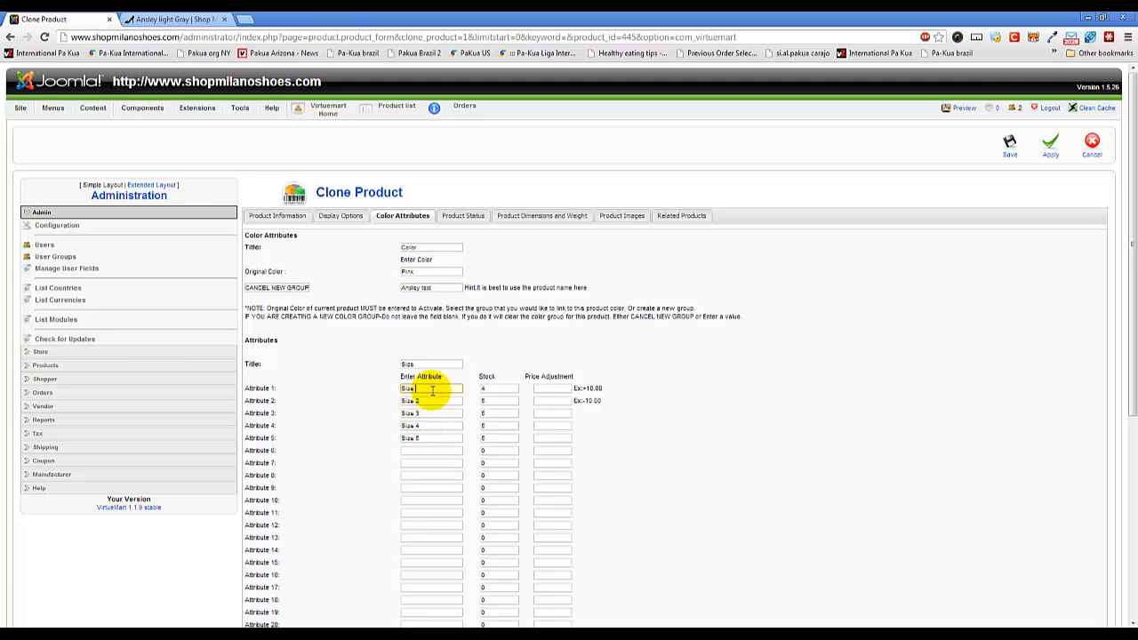
left_click(430, 400)
key("BackSpace")
left_click(427, 413)
key("BackSpace")
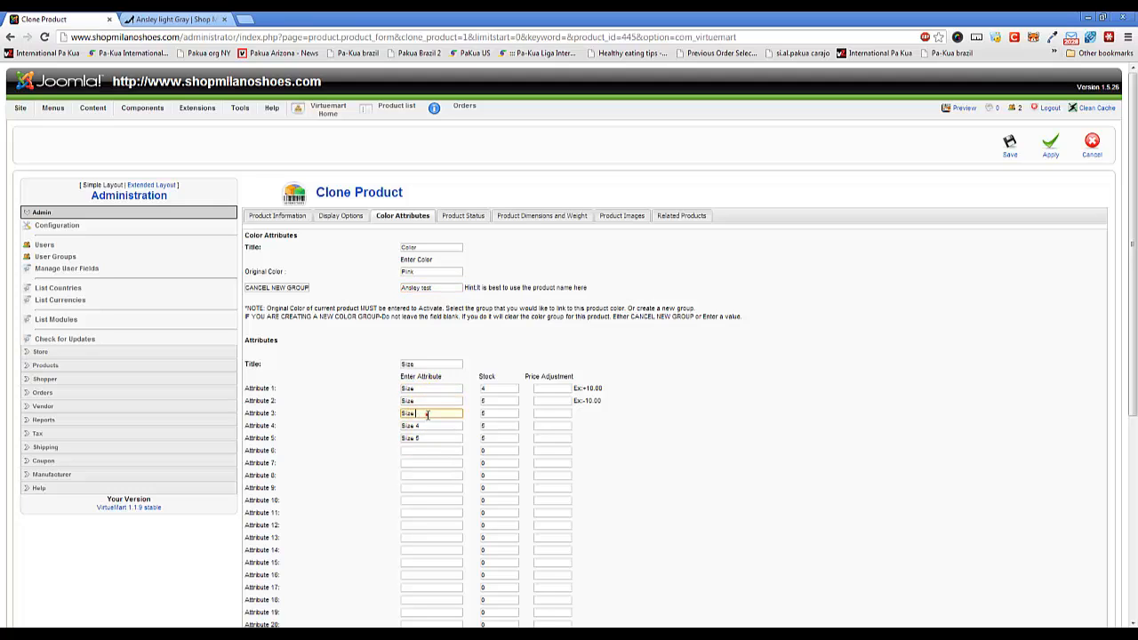
left_click(430, 425)
key("BackSpace")
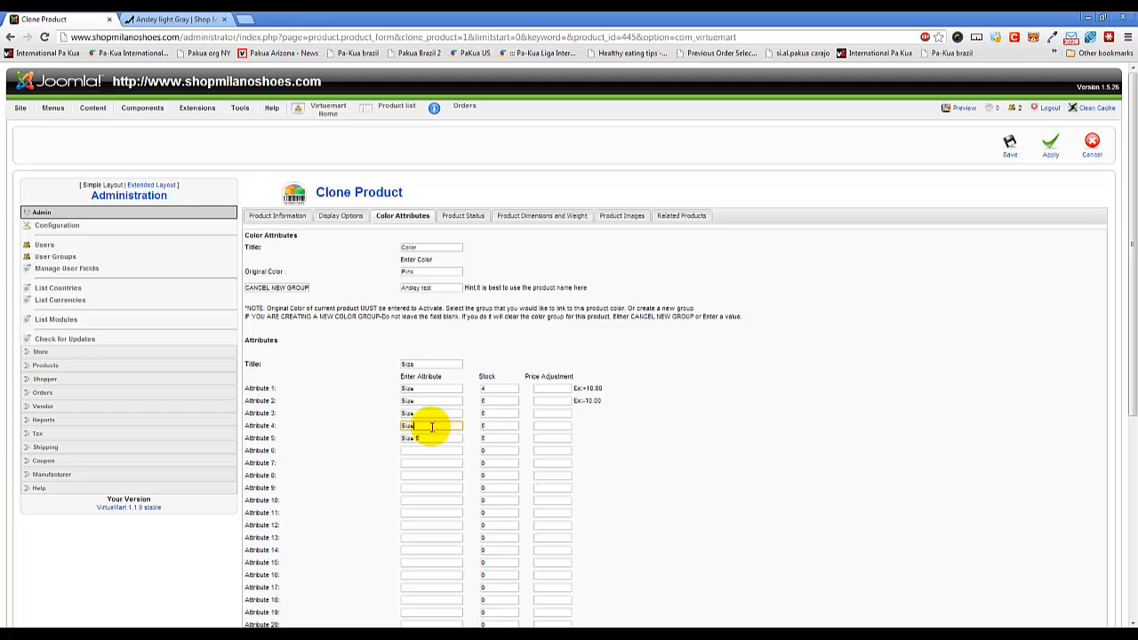
left_click(428, 438)
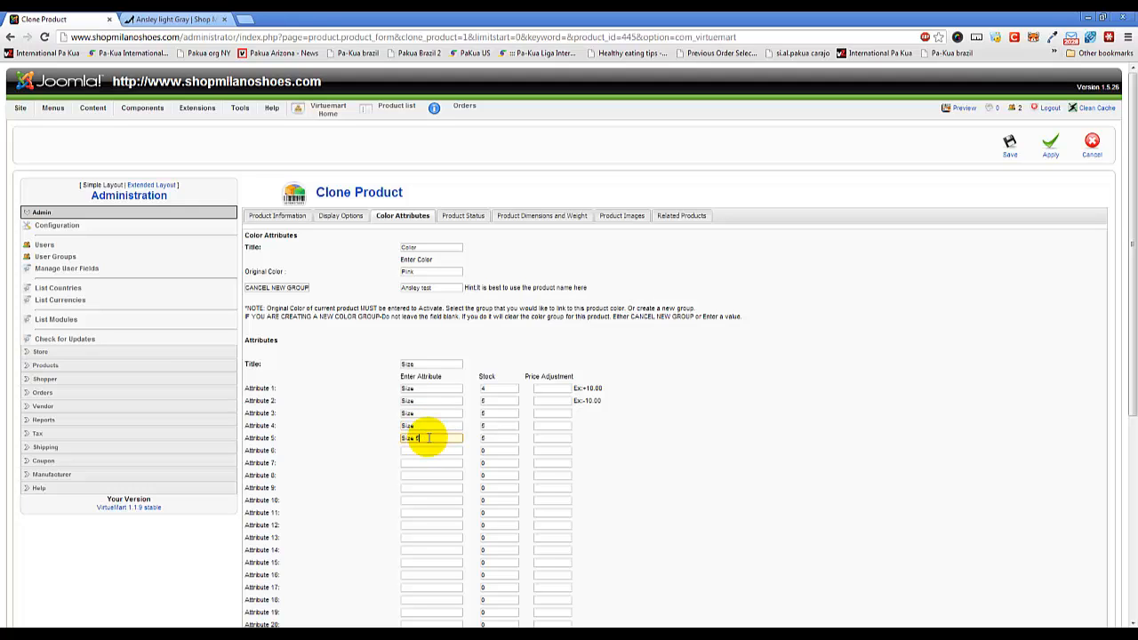
Re-enter attributes 1 through 4 as Size 1, Size 2, Size 3 and Size 4.
left_click(437, 388)
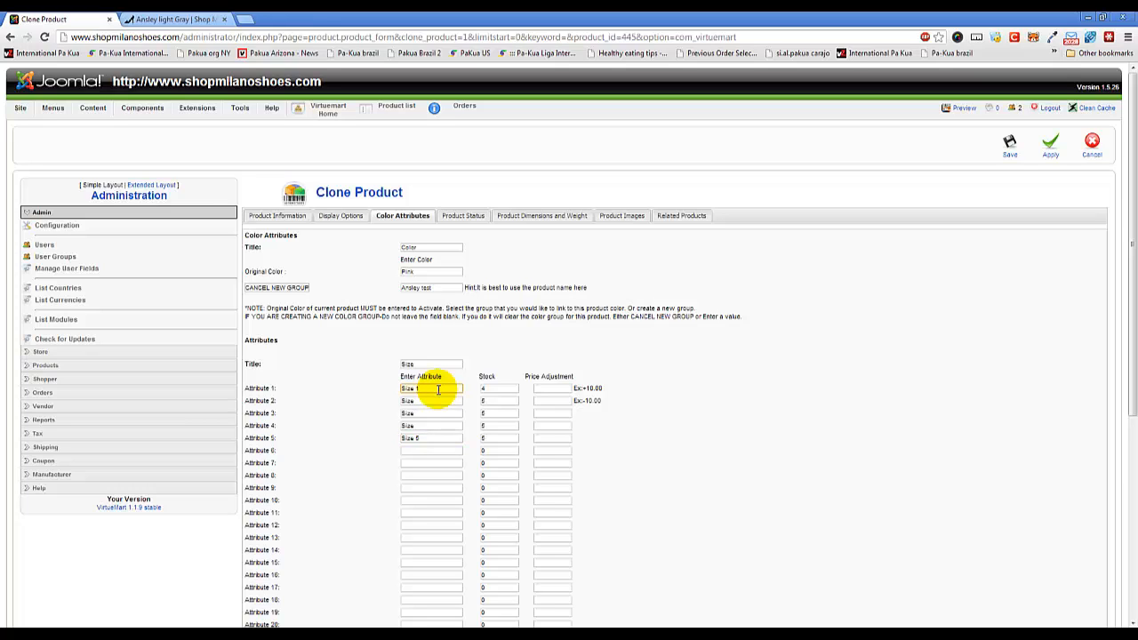
left_click(439, 401)
type("2")
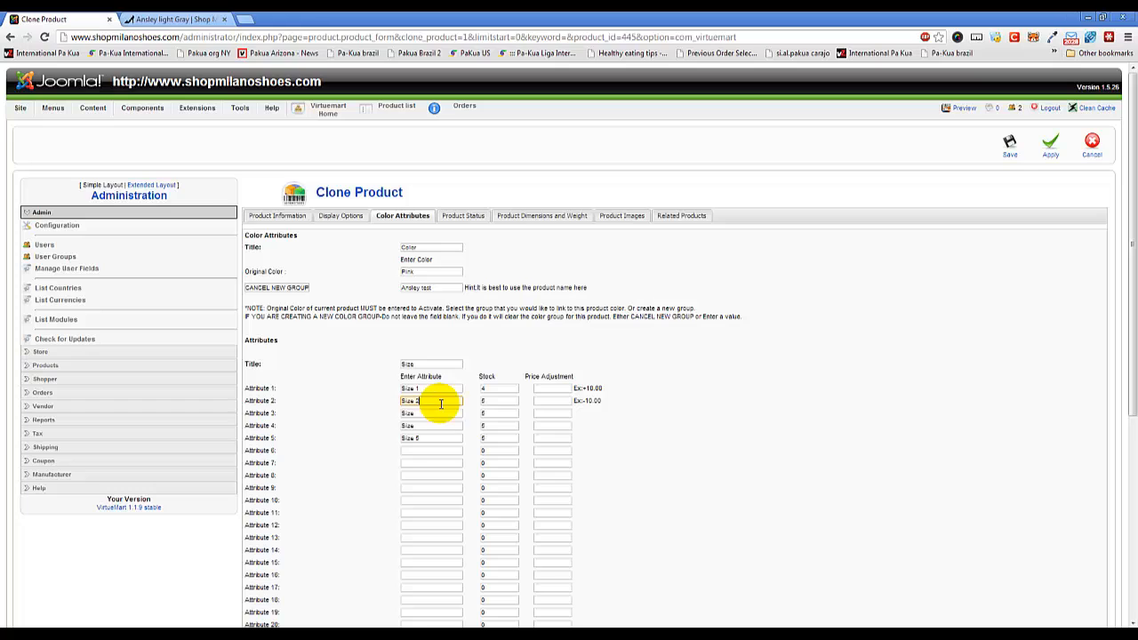
left_click(441, 414)
left_click(442, 415)
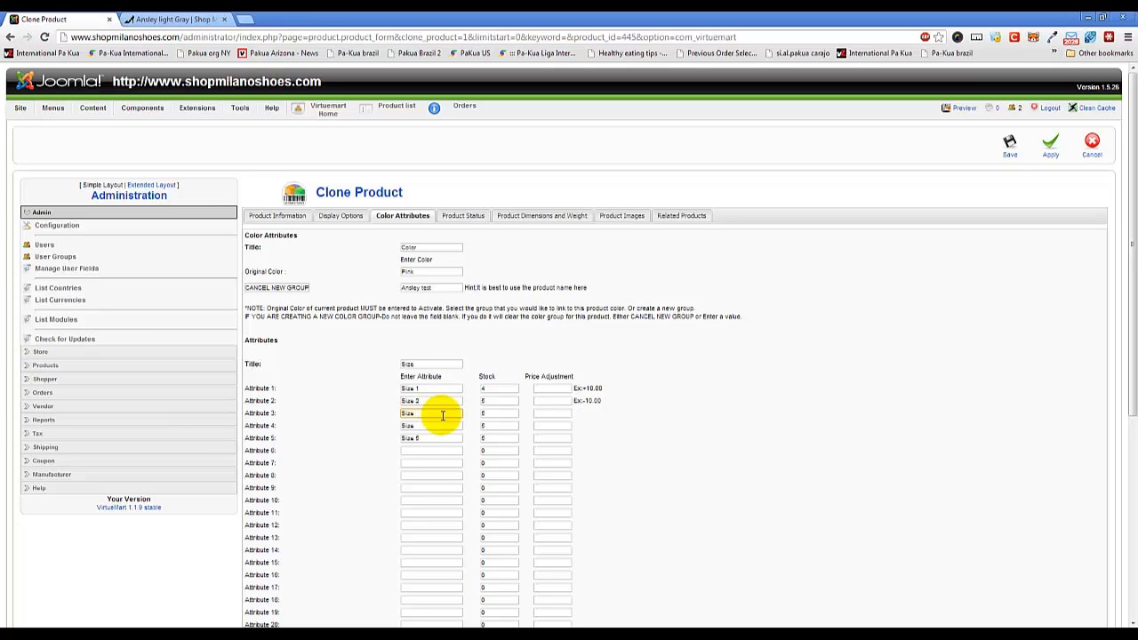
type("3")
left_click(434, 425)
type("4")
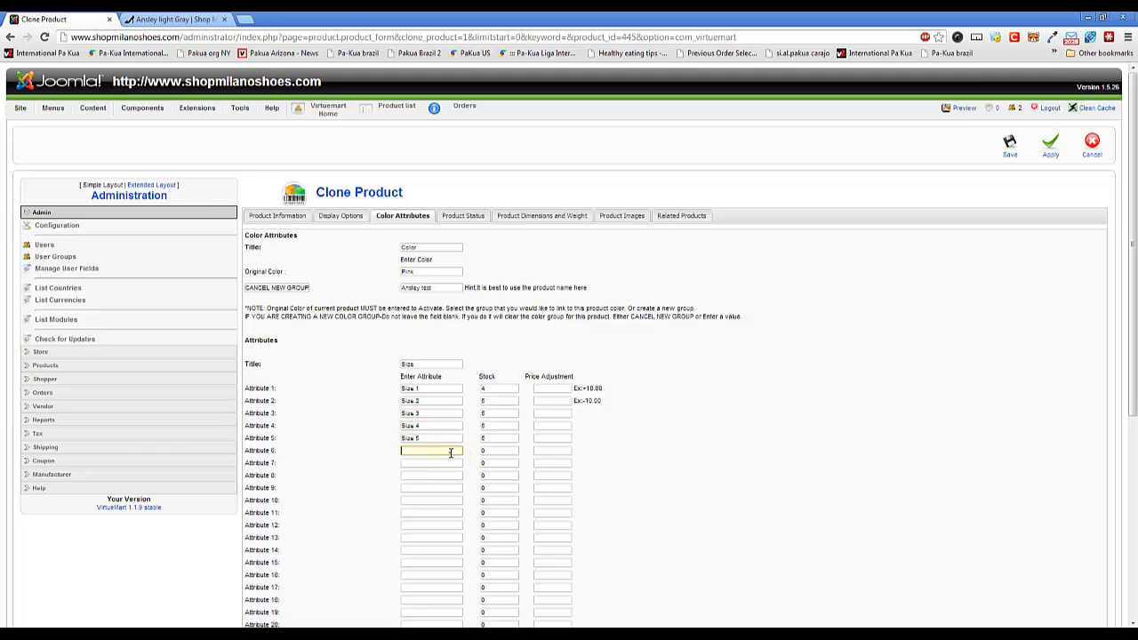
left_click(436, 450)
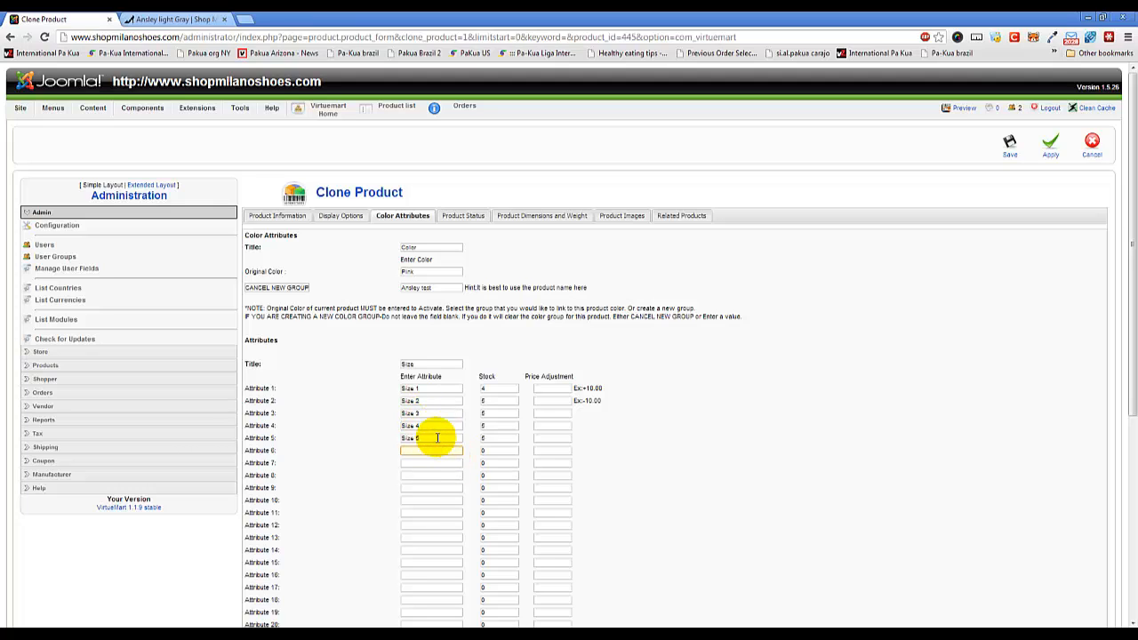
Shorten attributes 1 through 5 to the plain values 1, 2, 3, 4 and 5, without the word Size.
left_click(417, 389)
left_click_drag(417, 389, 367, 438)
key("BackSpace")
key("BackSpace")
key("BackSpace")
left_click(414, 425)
key("BackSpace")
key("BackSpace")
left_click(374, 442)
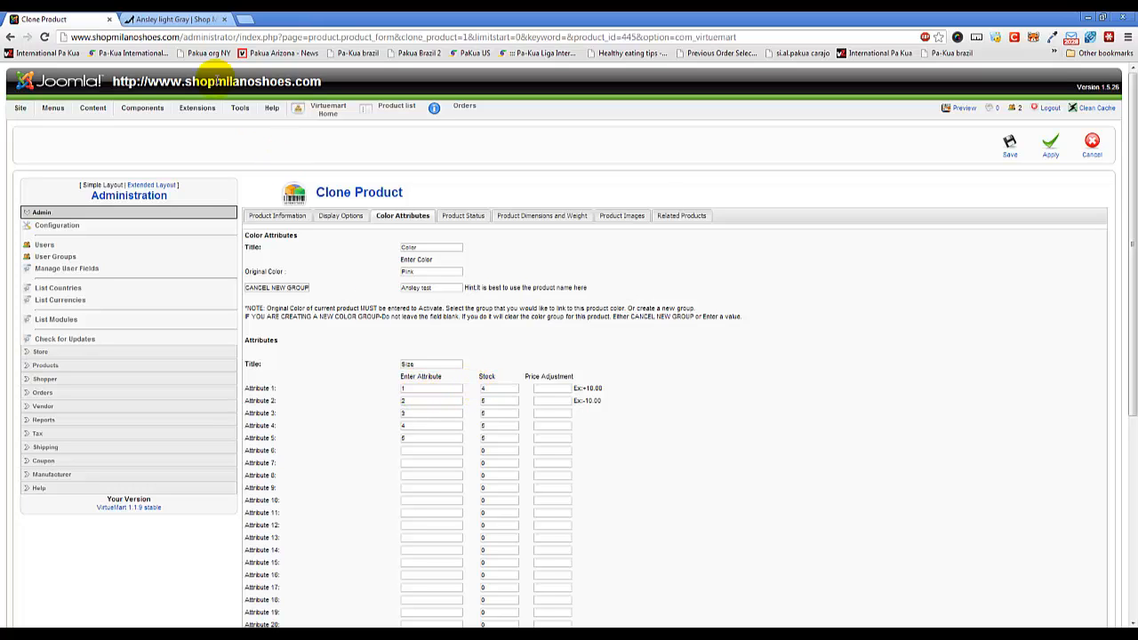
Examine the Size choices on the Ansley light Gray storefront page and return to the clone's attributes.
left_click(198, 22)
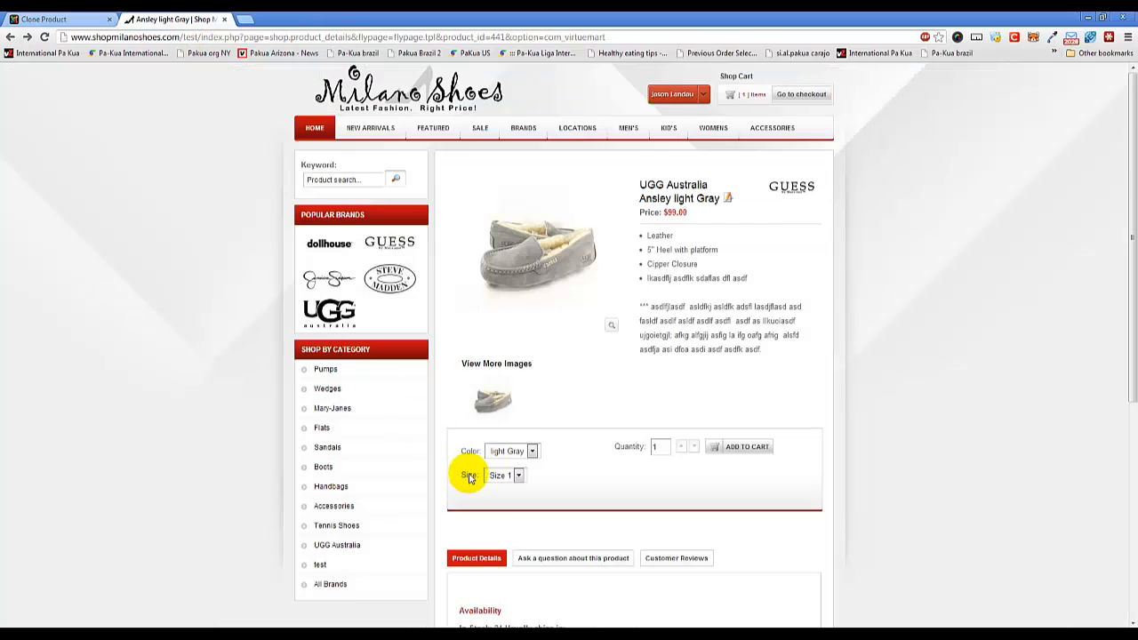
left_click(513, 477)
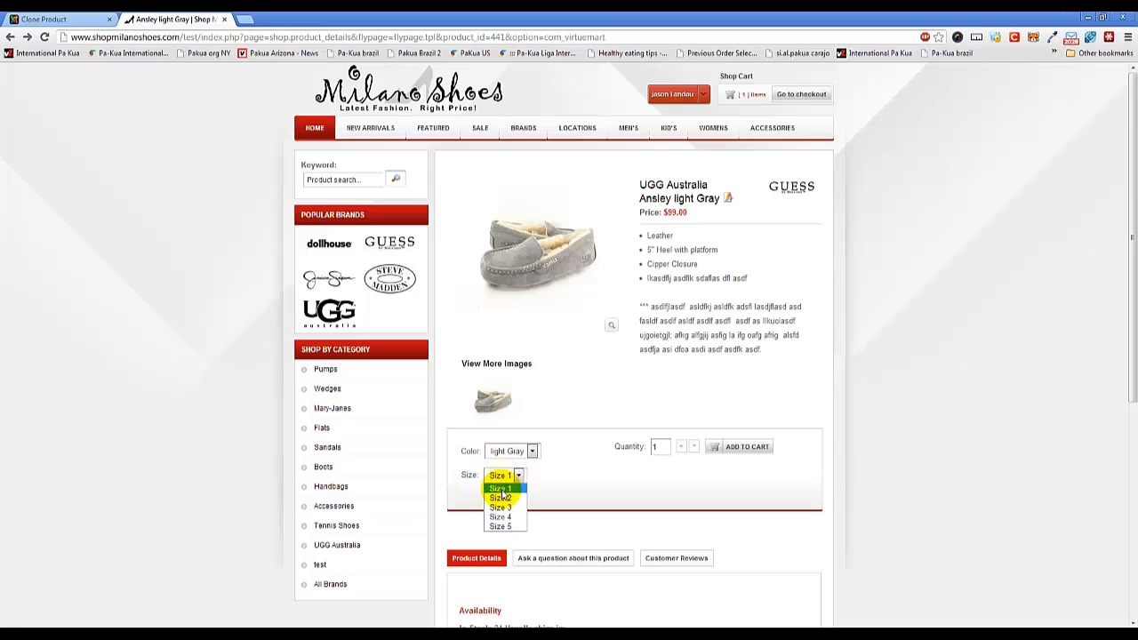
left_click(64, 19)
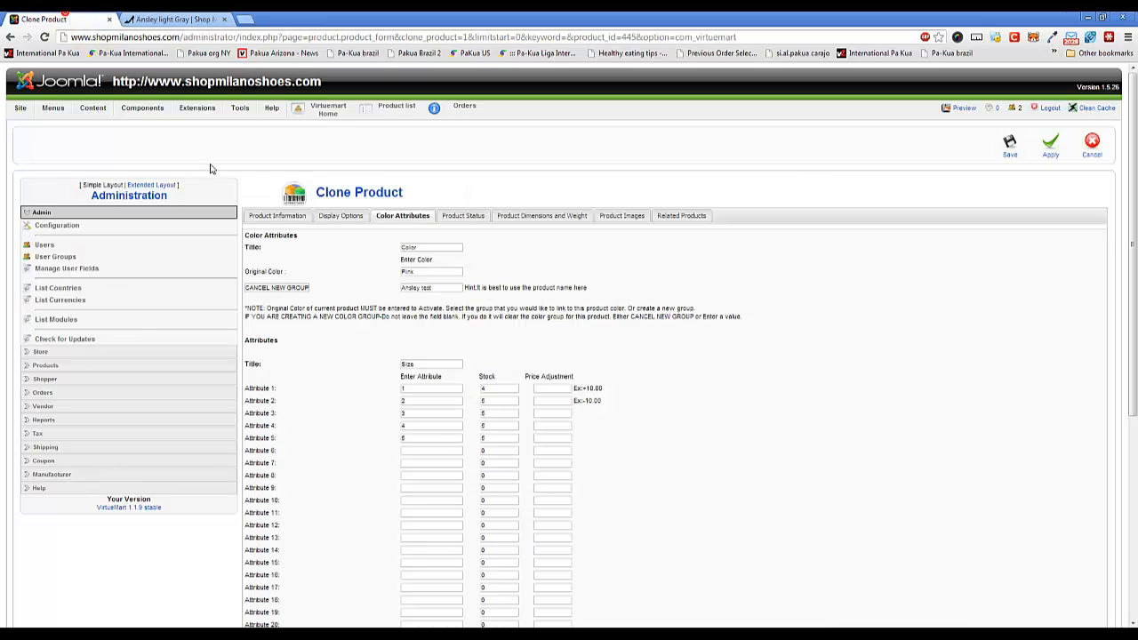
Try price adjustments of +10.00 for attribute 9 and -40.00 for attribute 1, and clear both values.
left_click(503, 391)
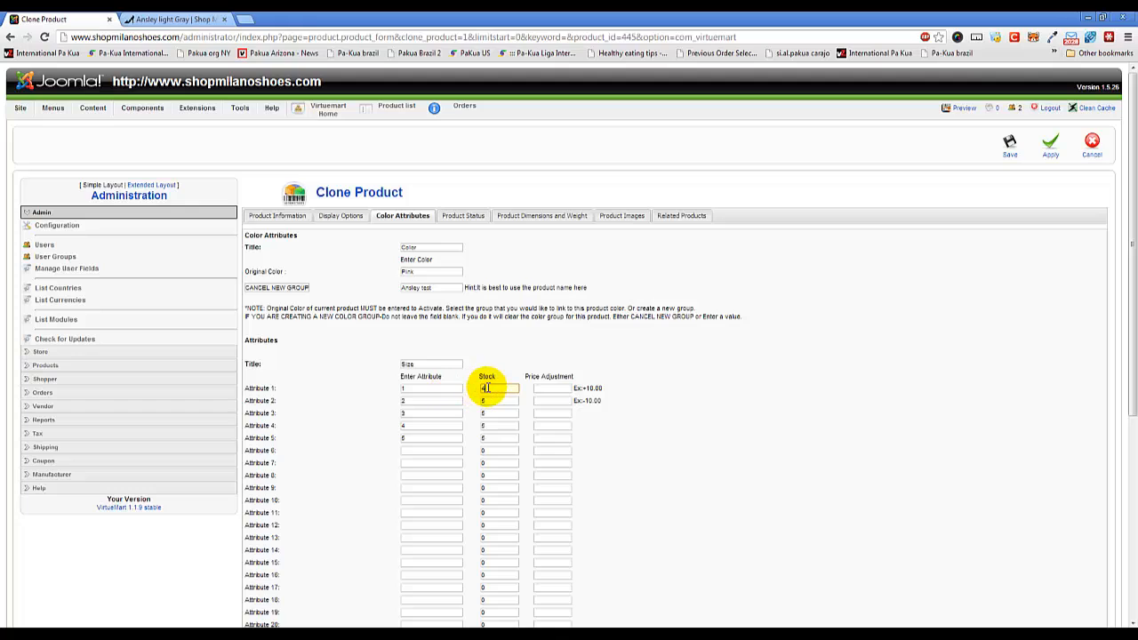
left_click(551, 388)
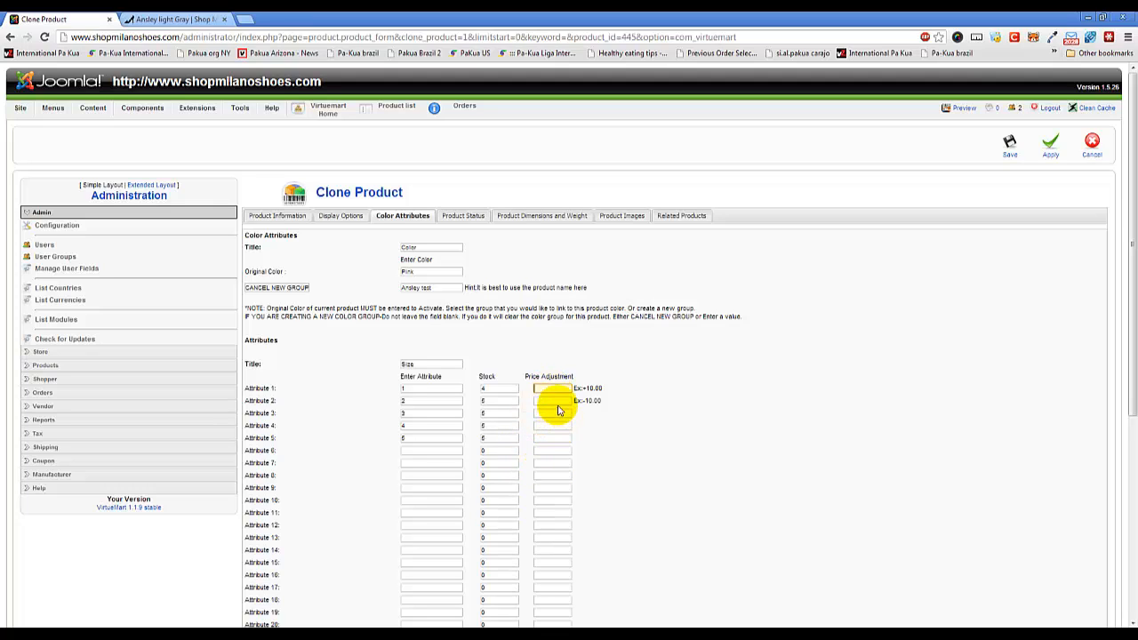
left_click(555, 388)
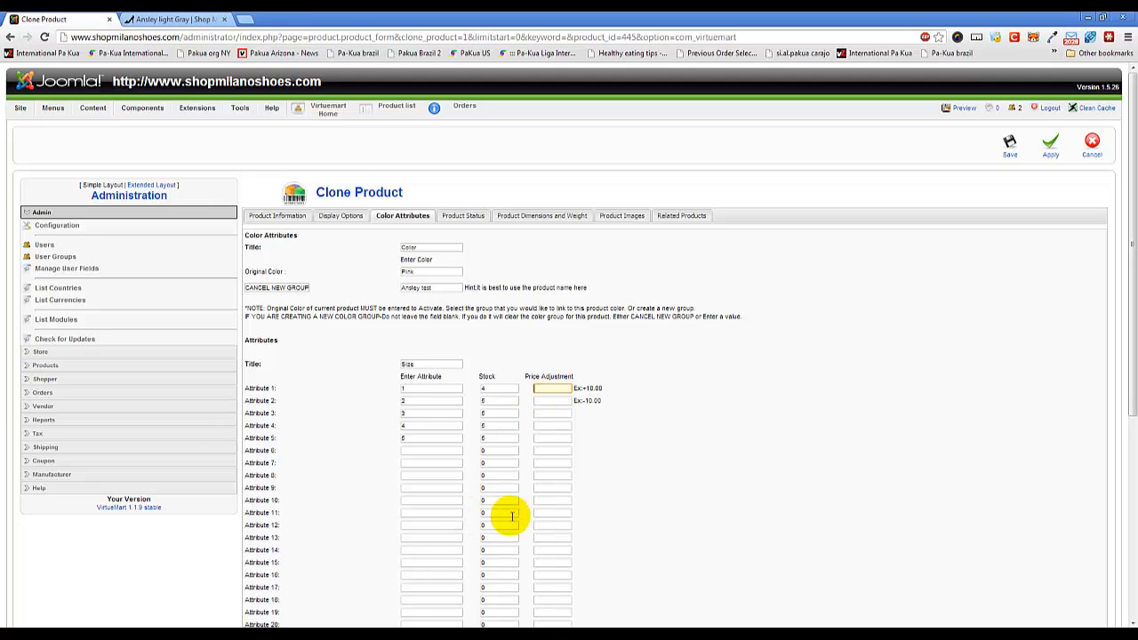
left_click(553, 488)
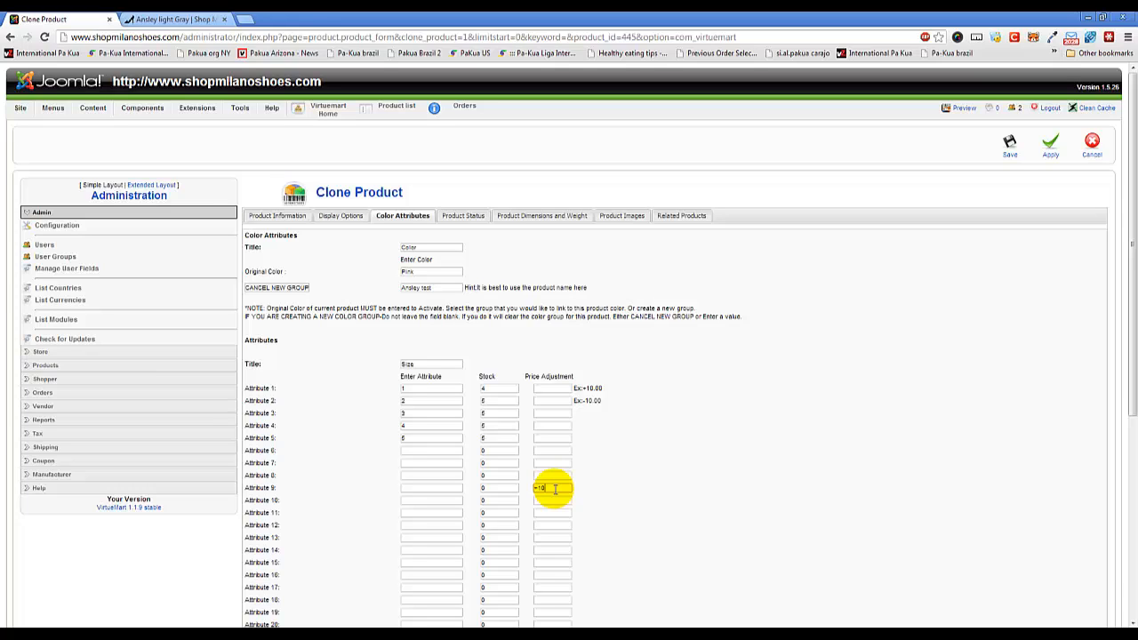
type("+10.00")
left_click(557, 389)
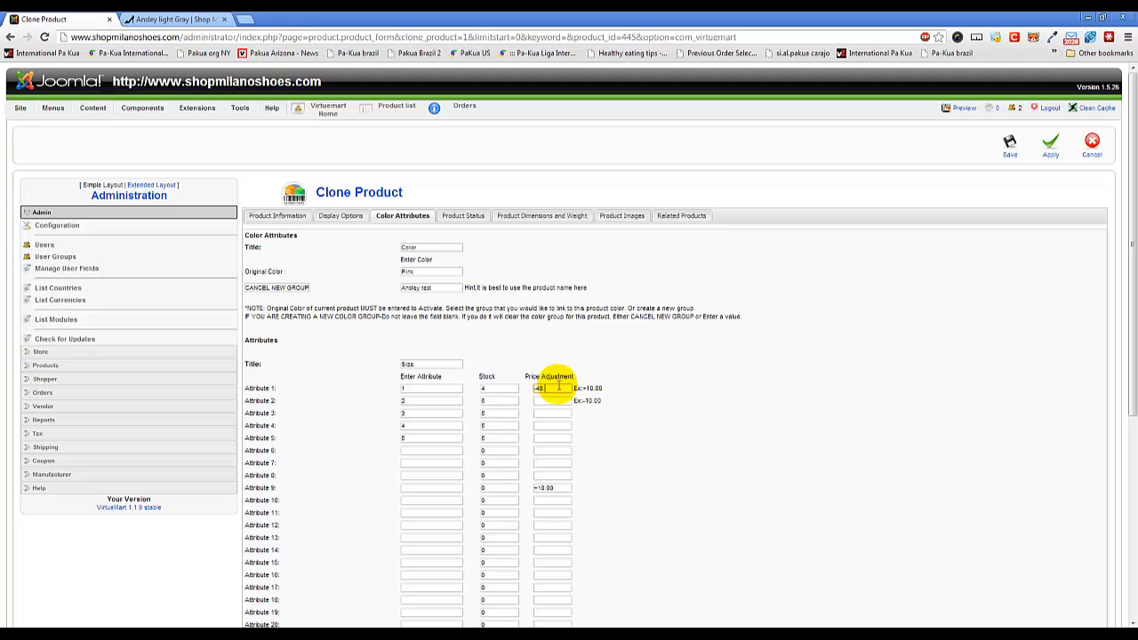
double_click(558, 387)
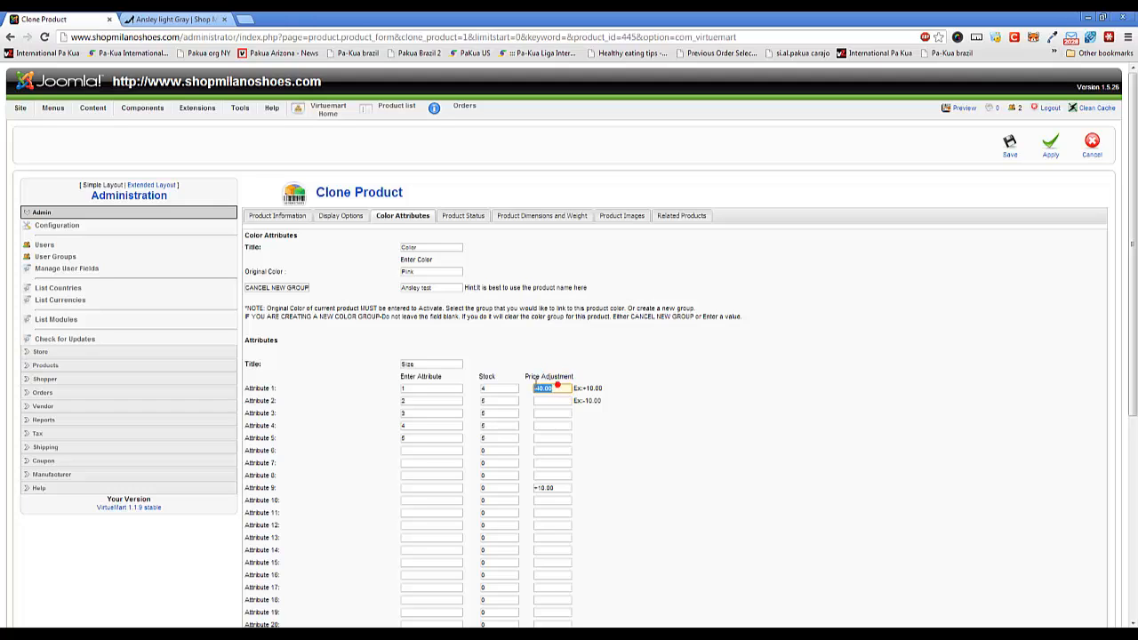
key("BackSpace")
left_click(563, 487)
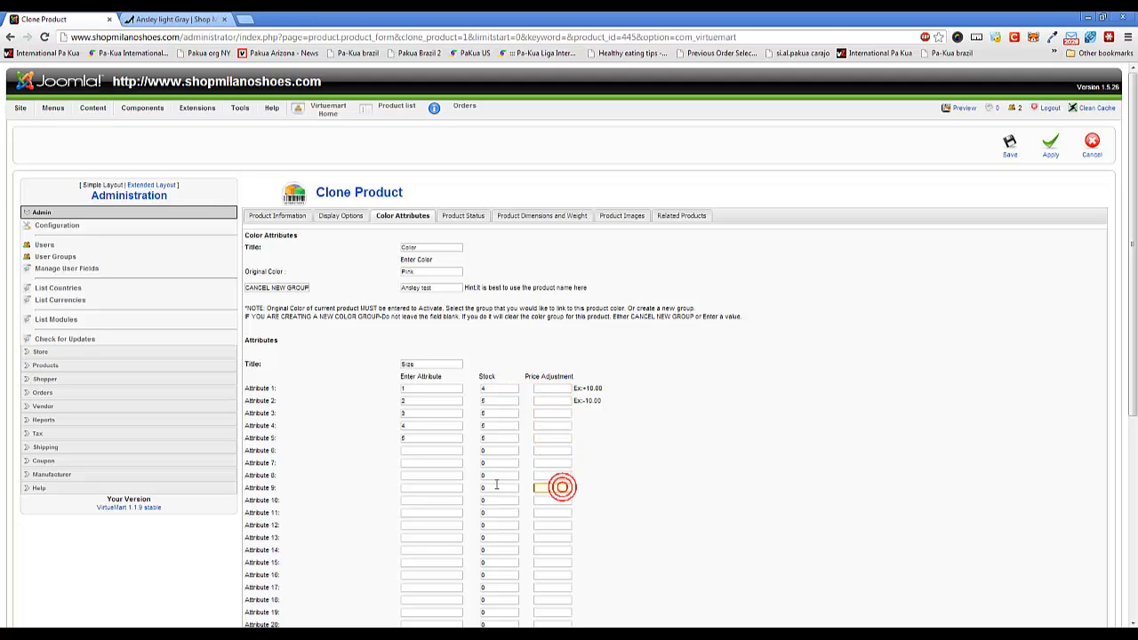
Check the In Stock quantity in the clone's product status and return to its color attributes.
left_click(469, 216)
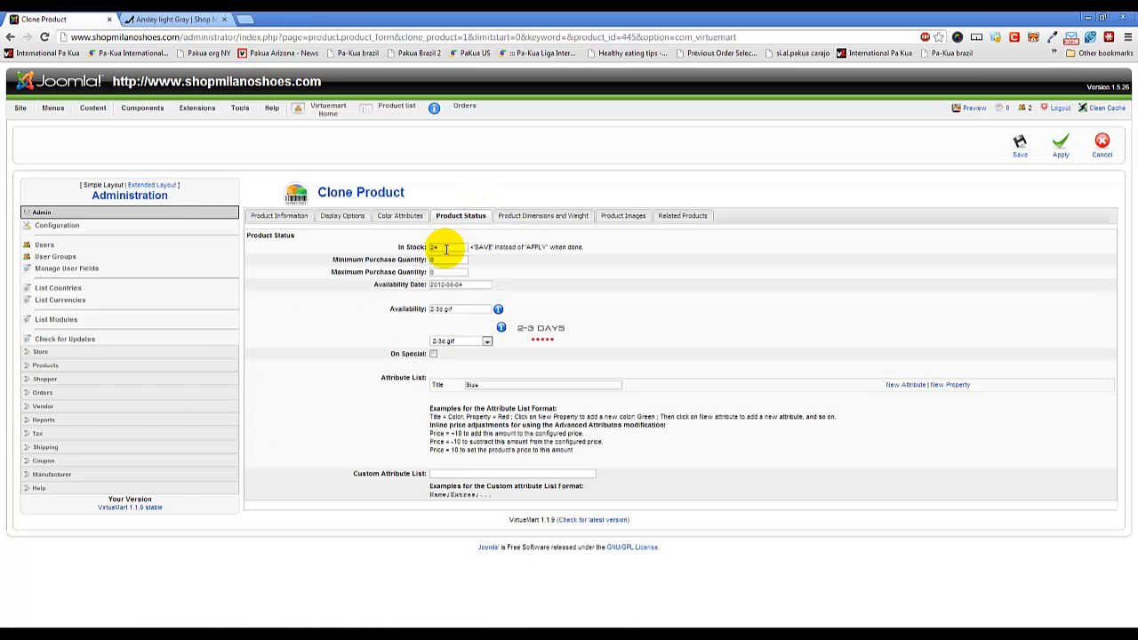
left_click(405, 216)
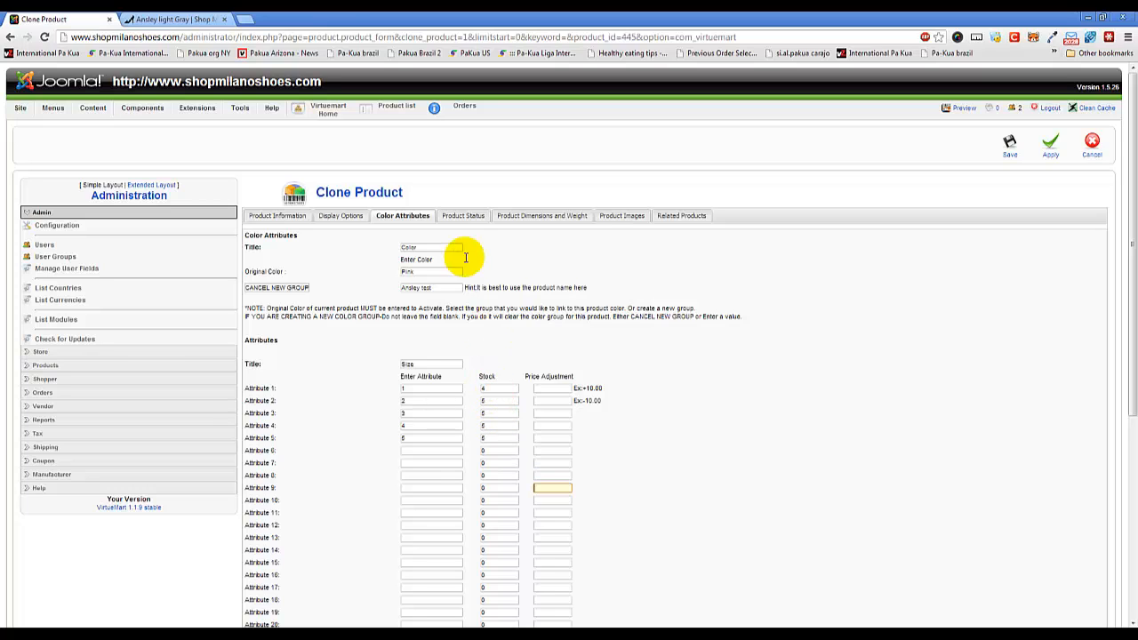
In the clone's product status, try 2012-09-04 as the Availability Date and change it to 2012-11-12.
left_click(462, 218)
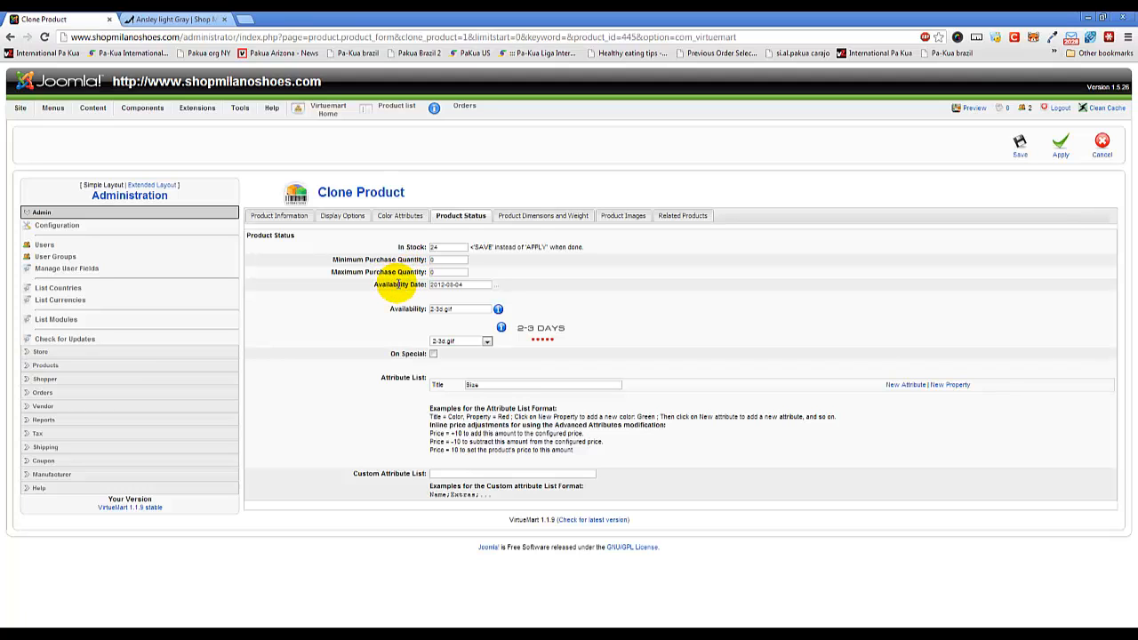
left_click(498, 290)
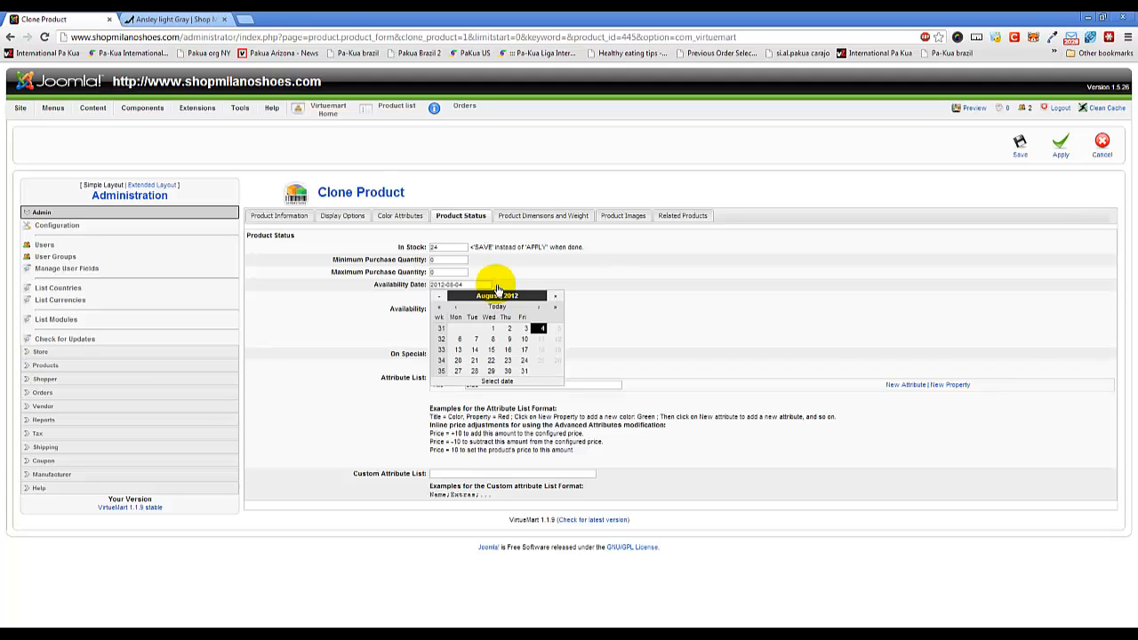
left_click(540, 310)
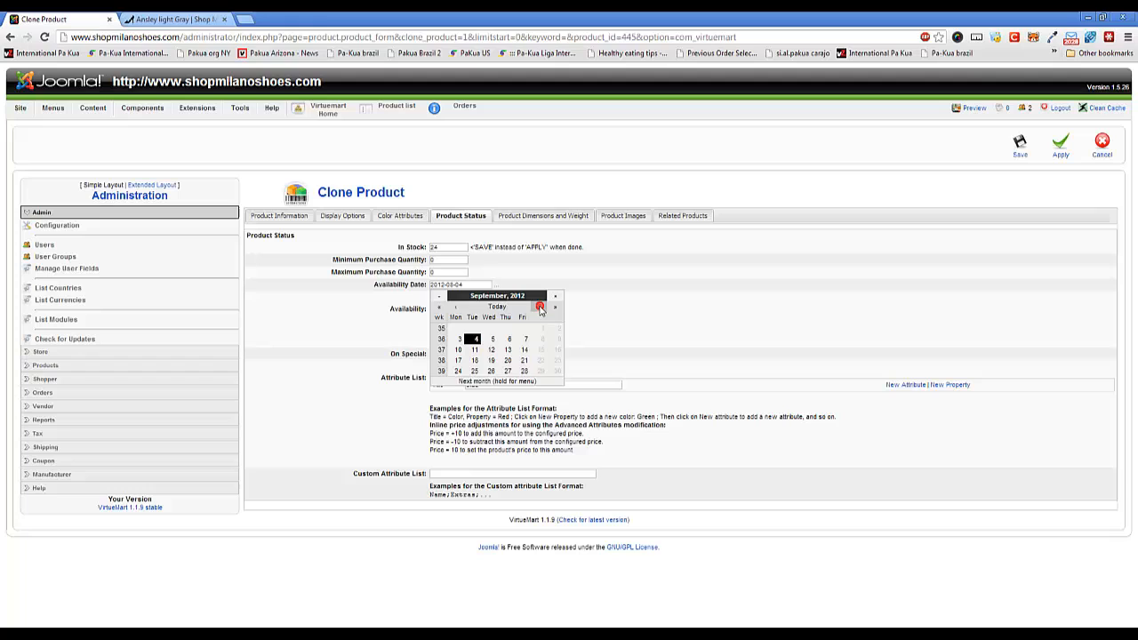
left_click(475, 339)
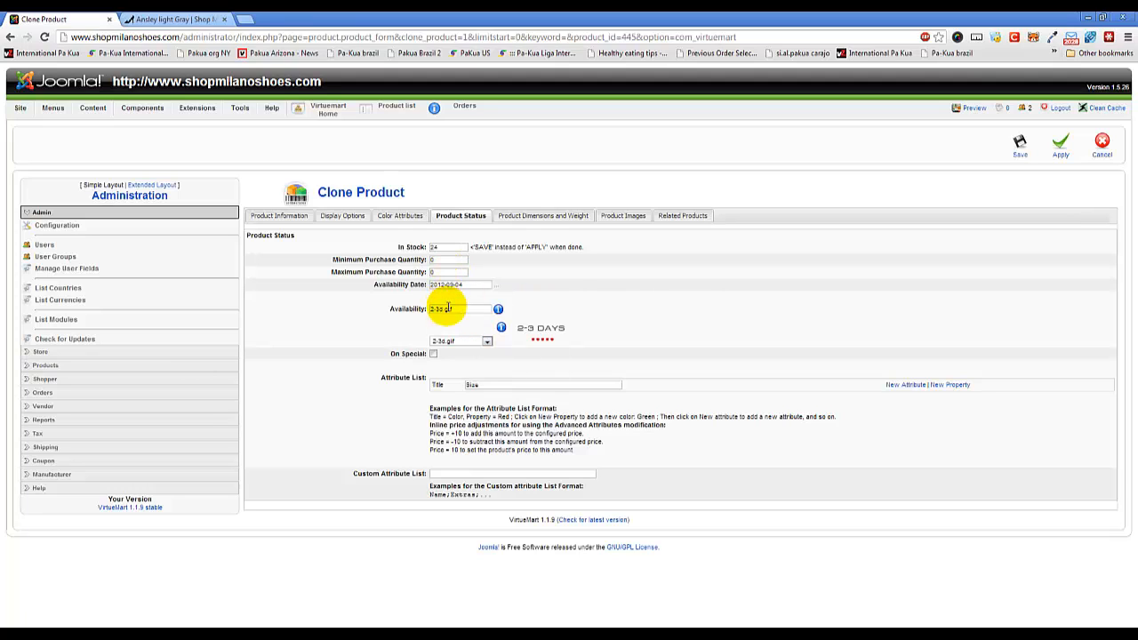
left_click(498, 288)
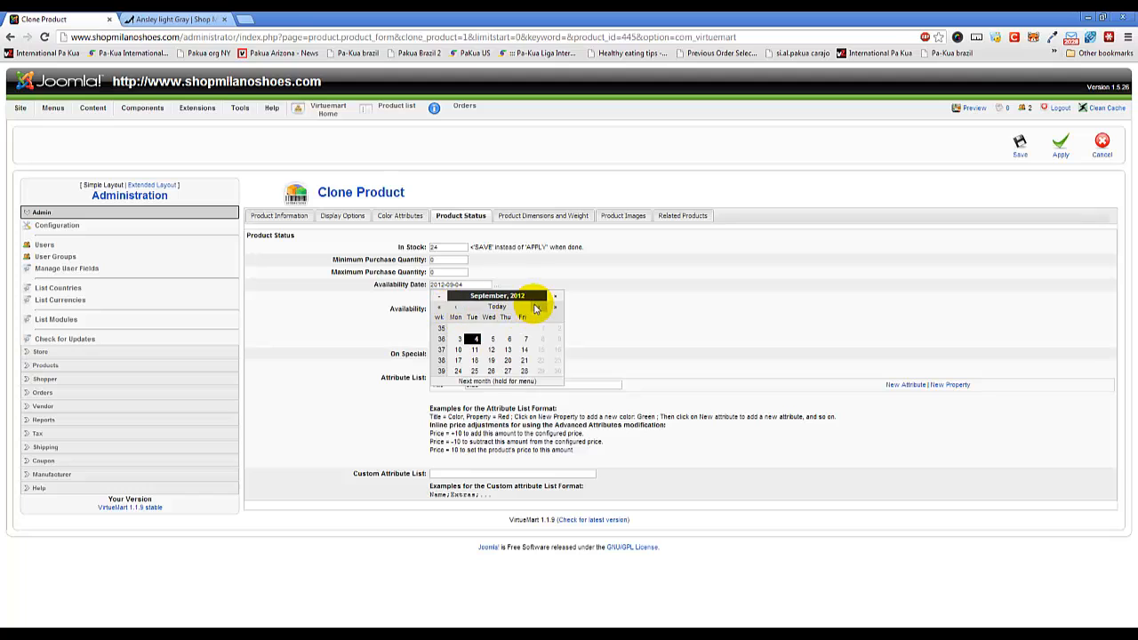
left_click(500, 308)
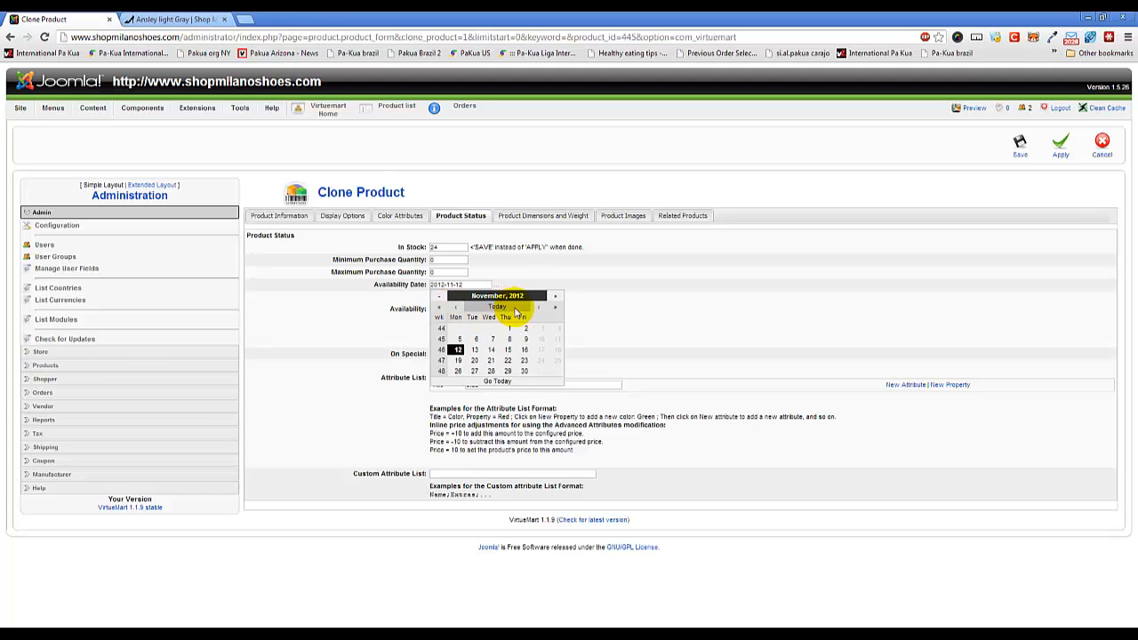
left_click(457, 352)
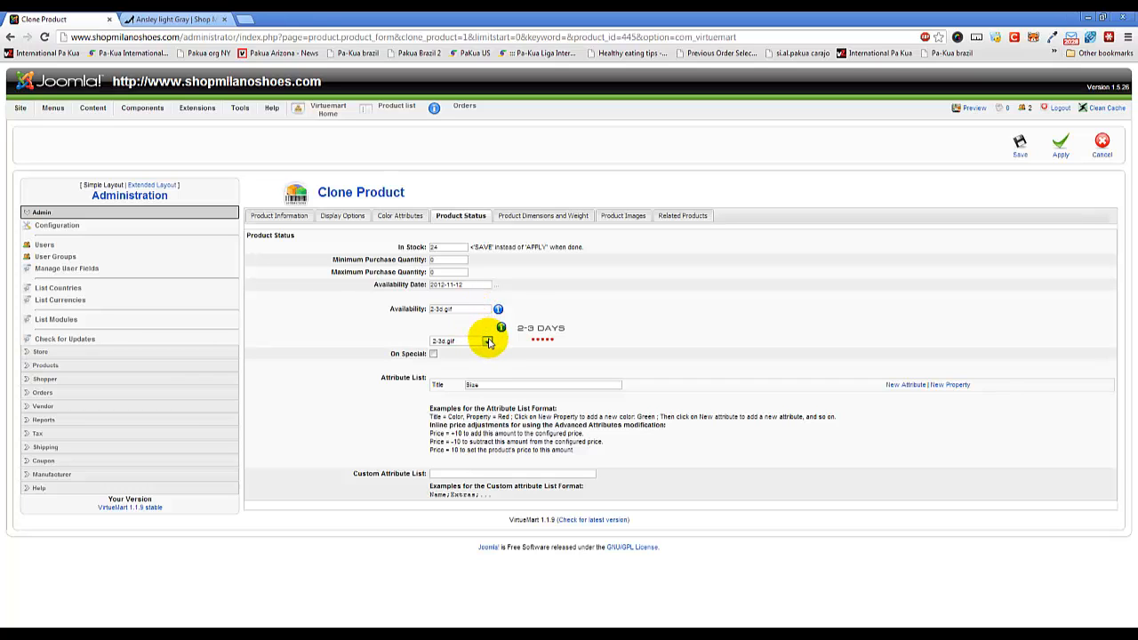
Review the availability image choices, try 24h.gif, and switch the clone back to 2-3d.gif.
left_click(488, 342)
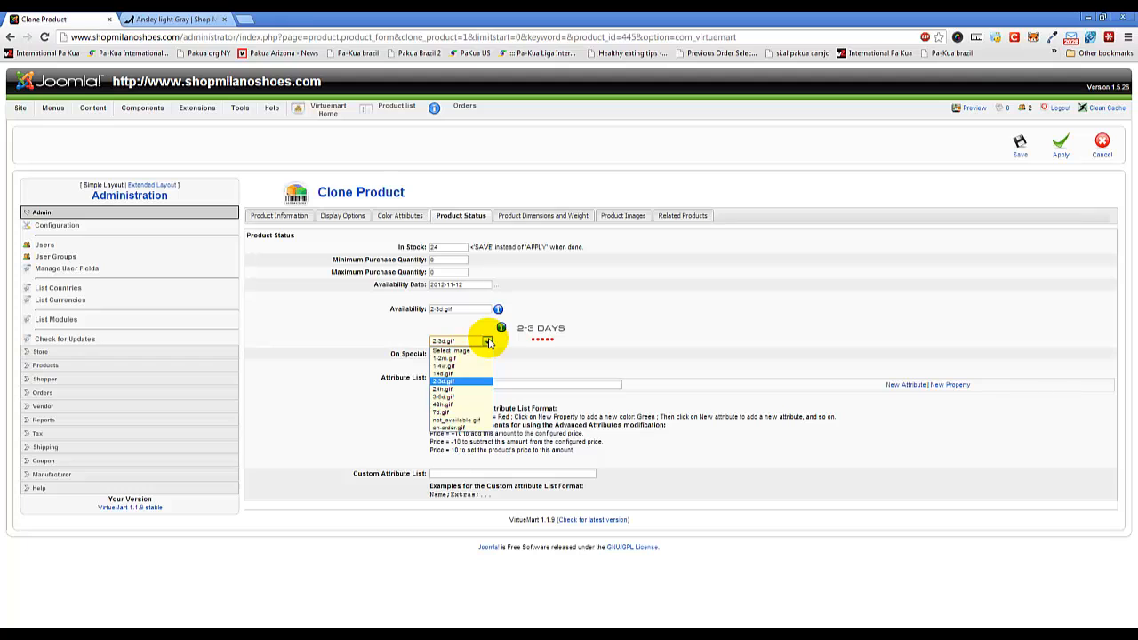
left_click(509, 340)
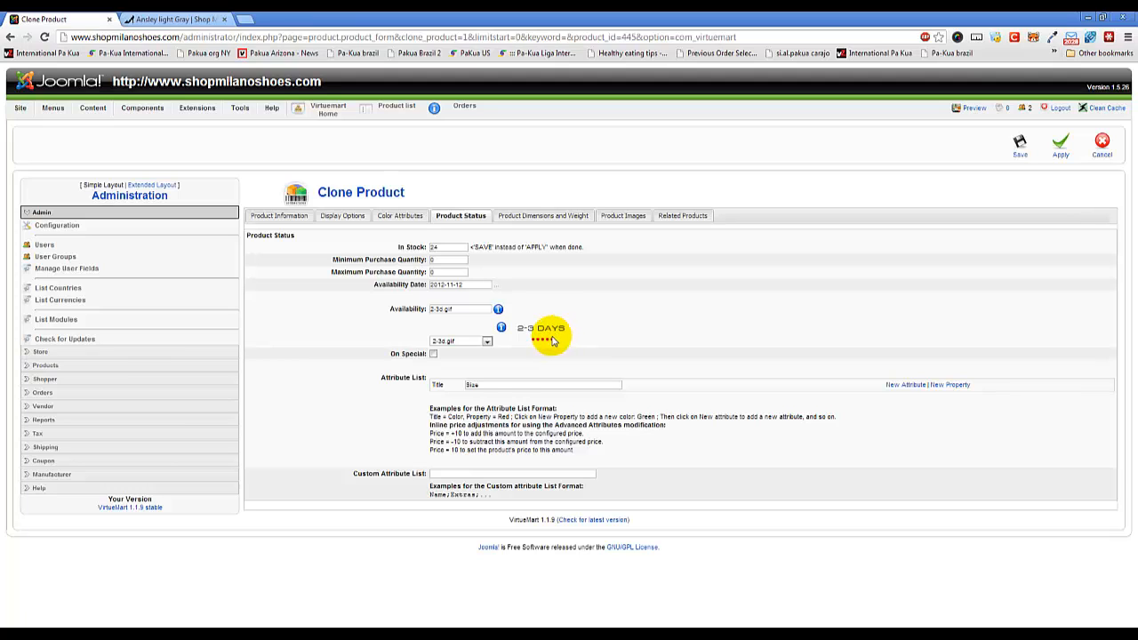
left_click(486, 343)
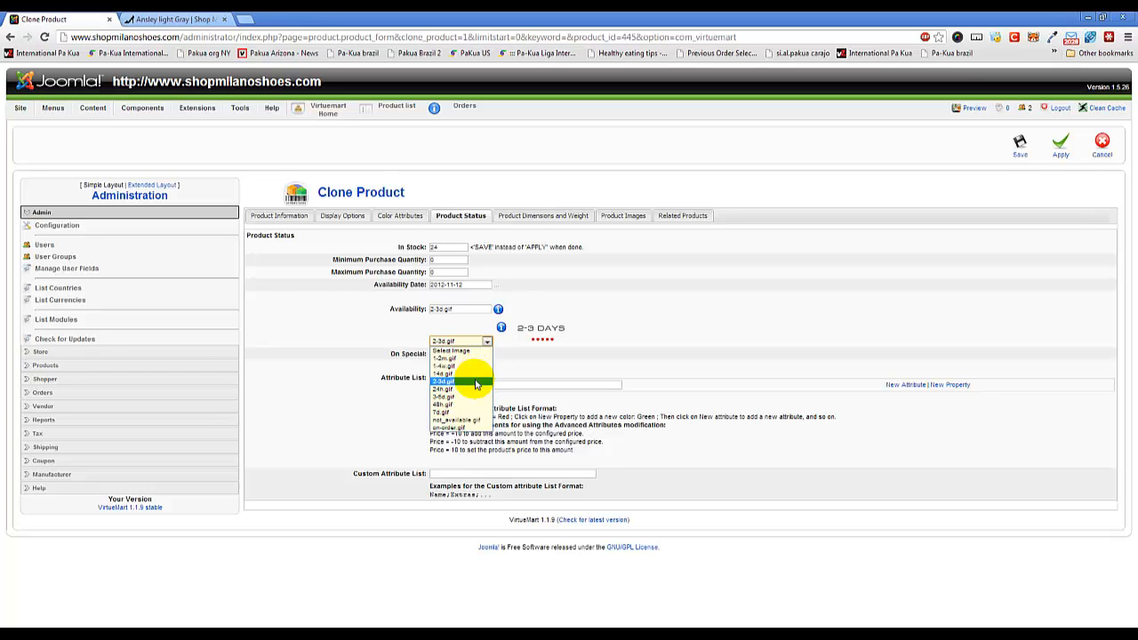
left_click(476, 389)
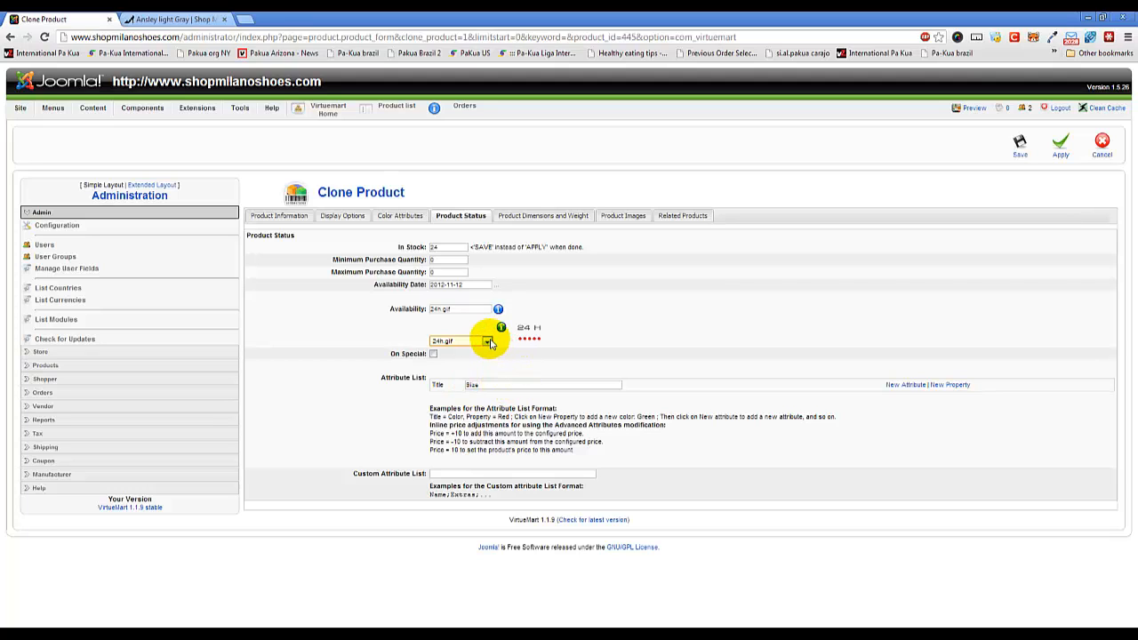
left_click(489, 343)
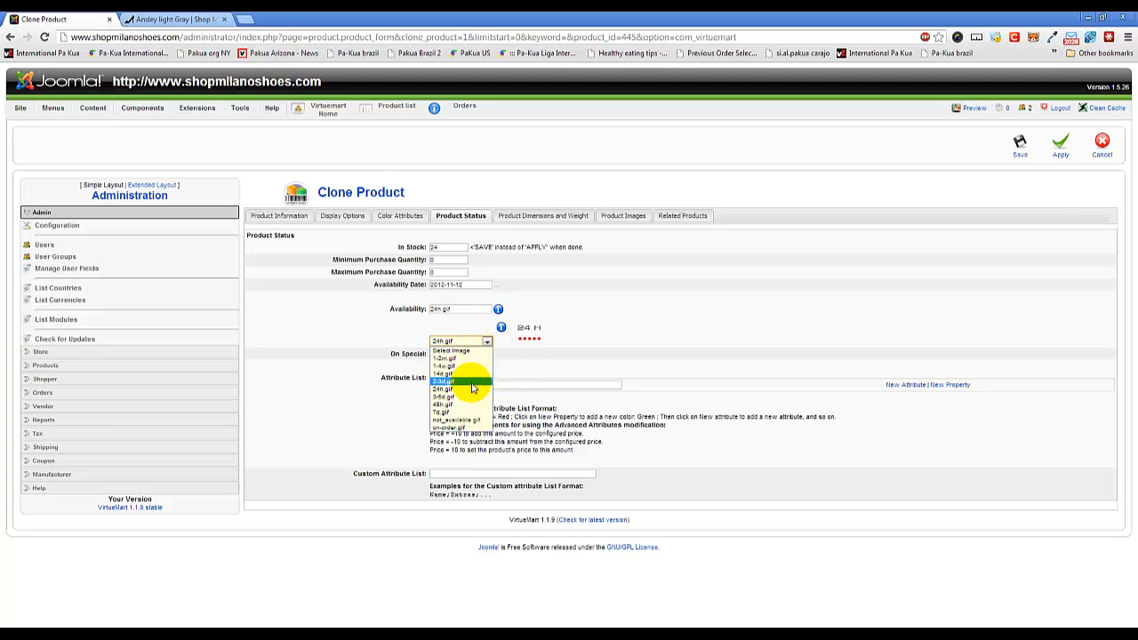
left_click(487, 377)
left_click(741, 304)
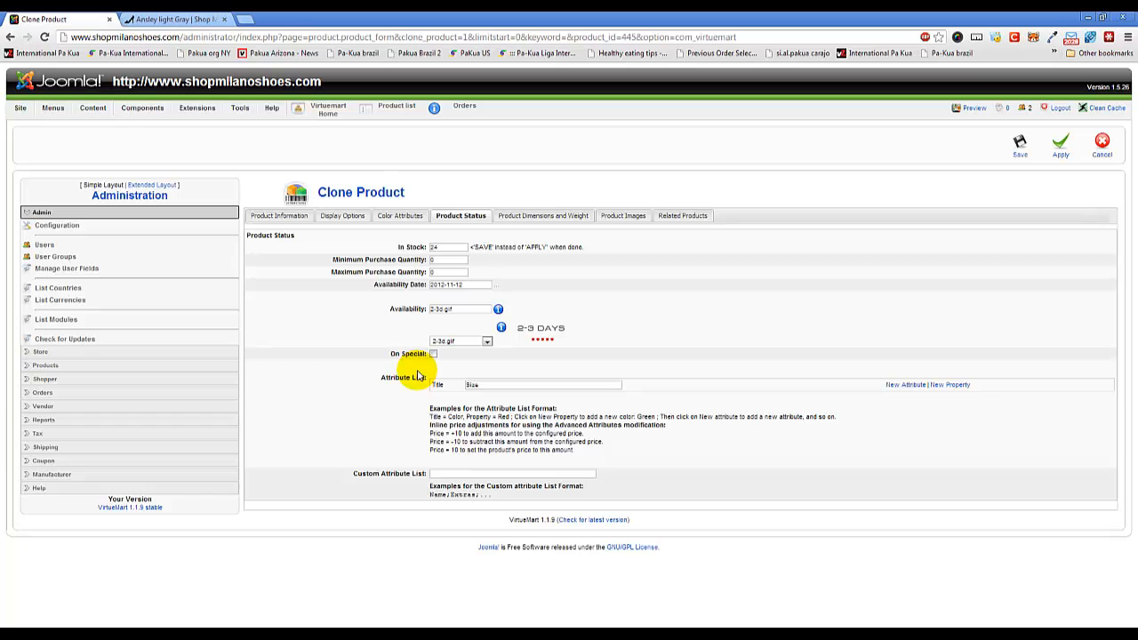
Review the clone's dimensions and image settings, enlarge the Ansley light Gray photo on the storefront, and return to the clone's product images.
left_click(540, 215)
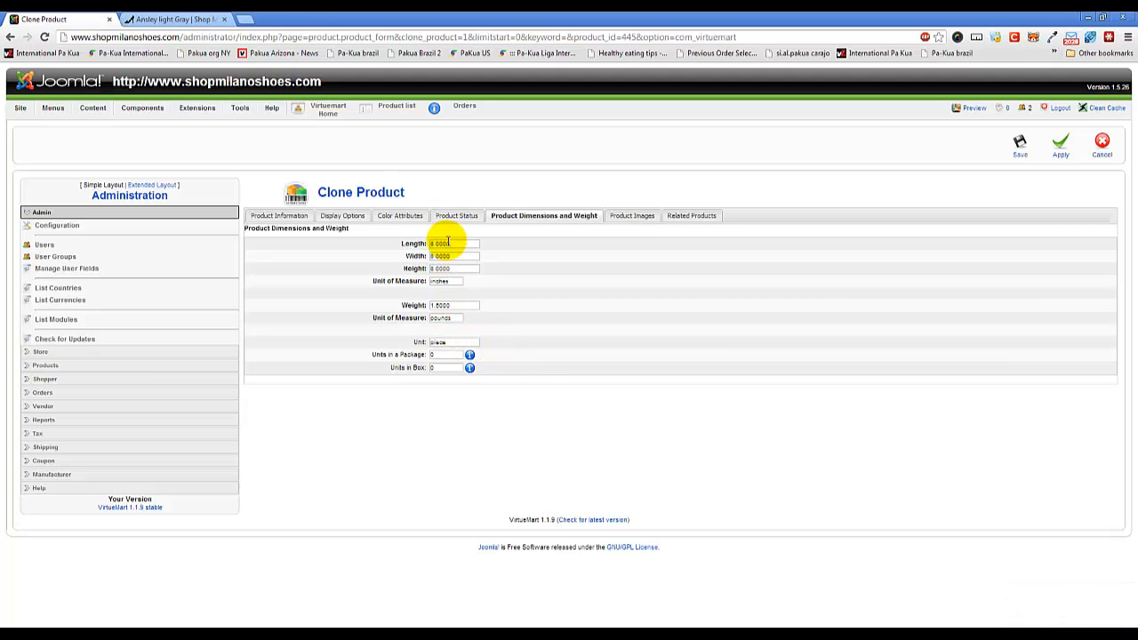
left_click(632, 218)
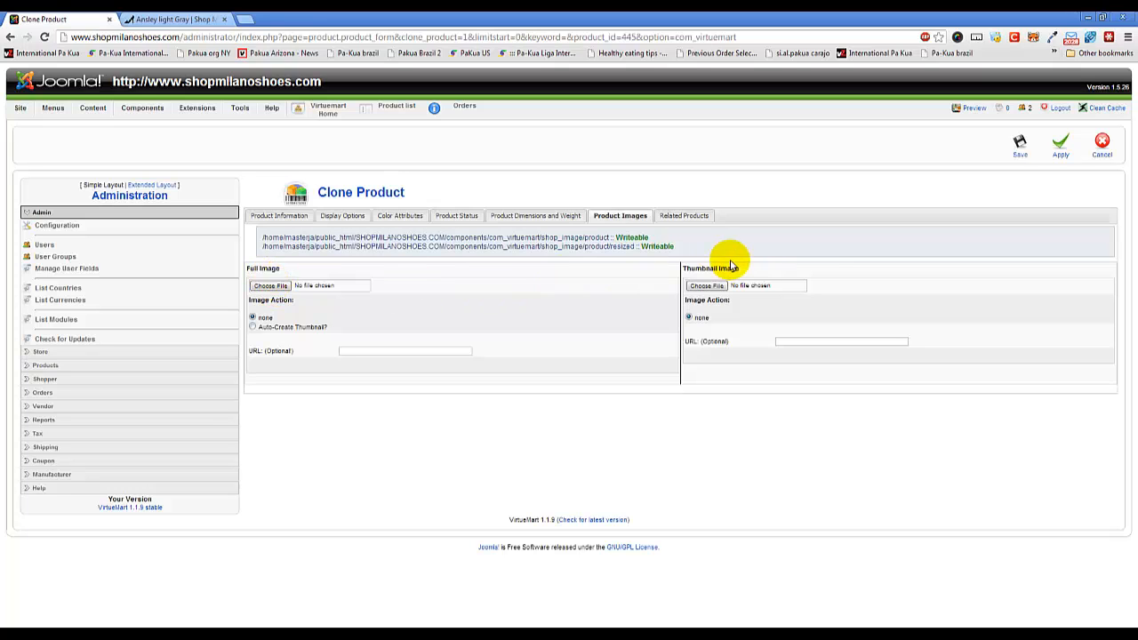
left_click(172, 19)
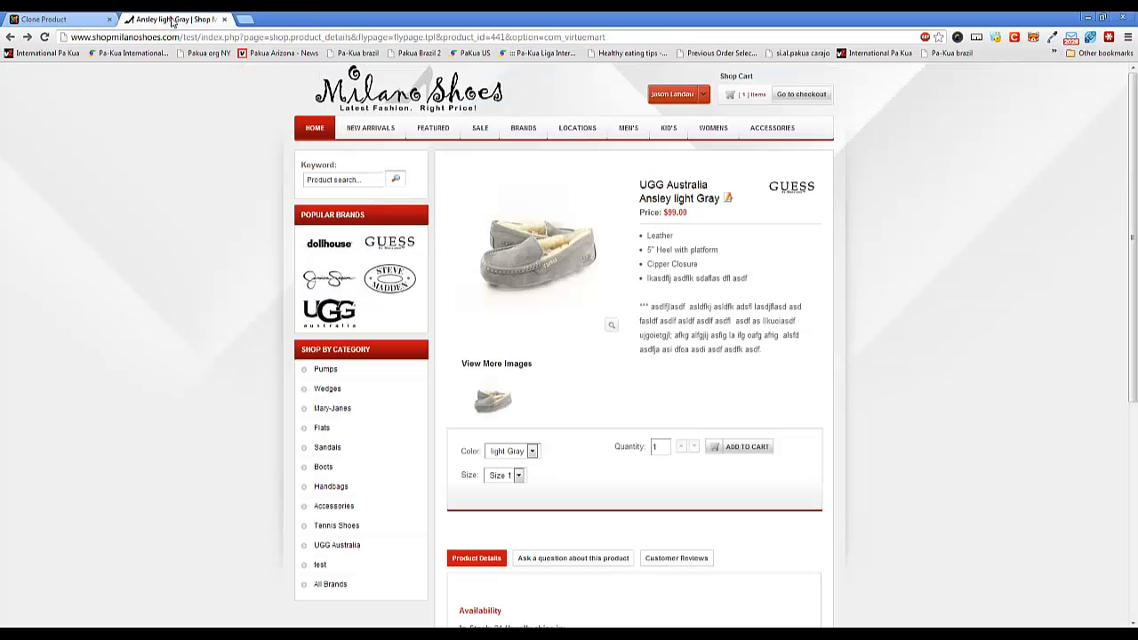
left_click(561, 253)
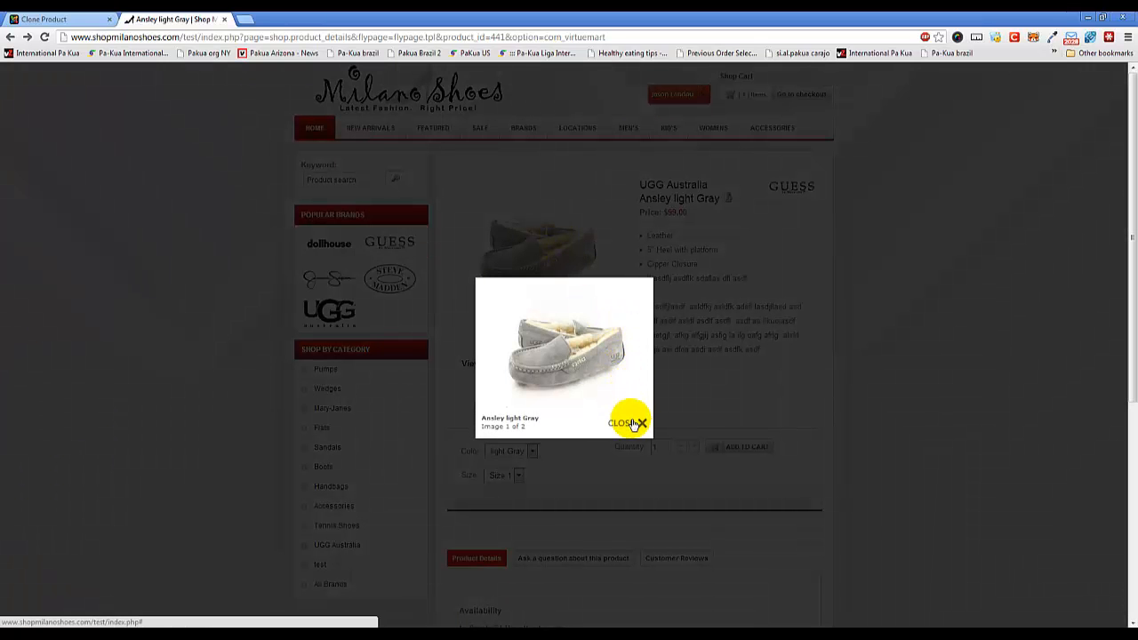
left_click(632, 424)
left_click(80, 19)
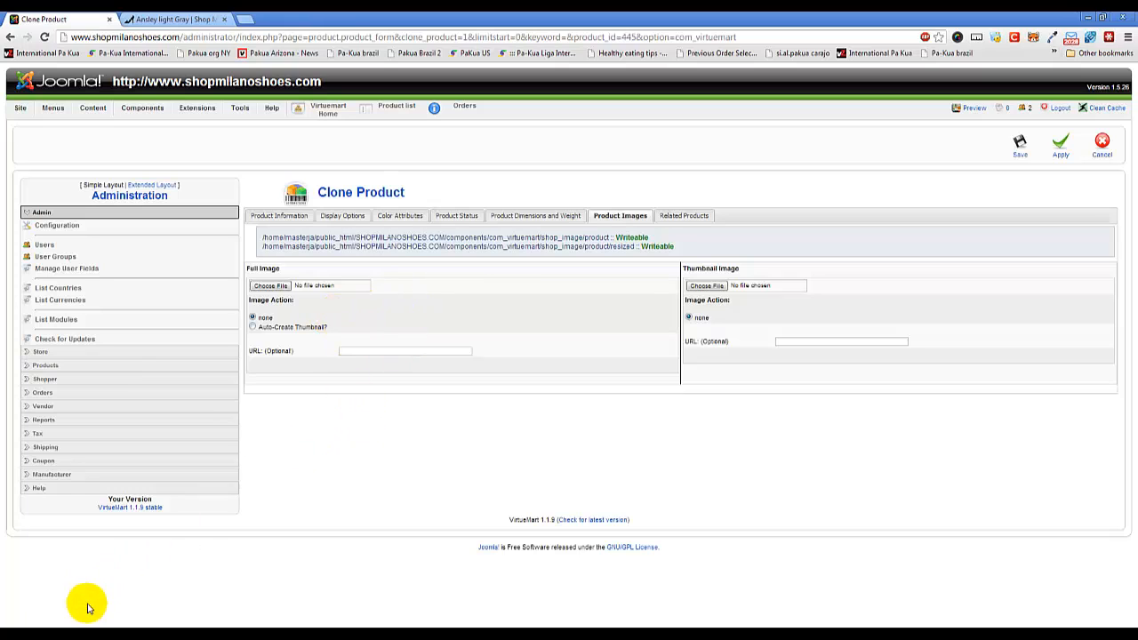
Switch to the Tutorial Photos folder in Windows Explorer and copy the file name of UGG_Ansley_light_Gray_280px.JPG.bak without the bak extension.
left_click(75, 635)
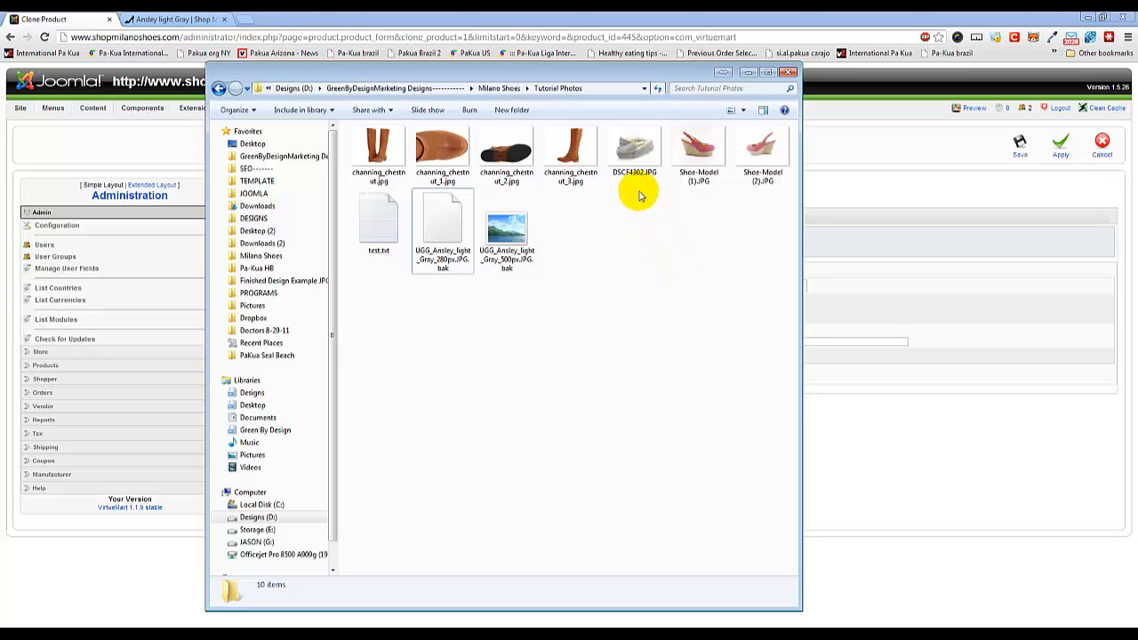
left_click(634, 174)
left_click(634, 174)
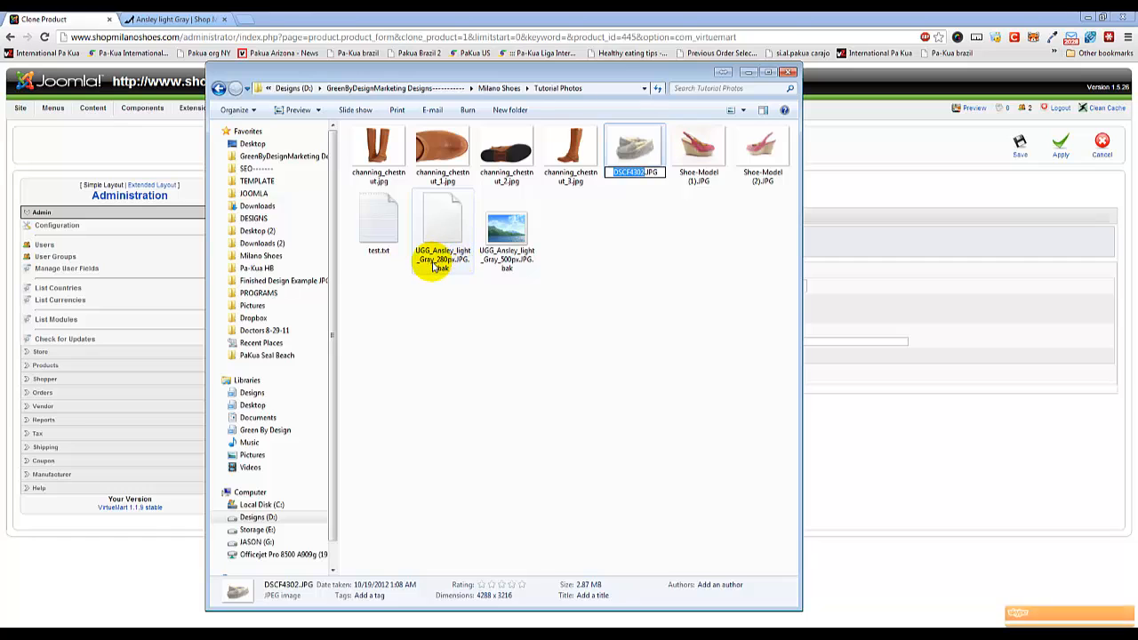
double_click(443, 264)
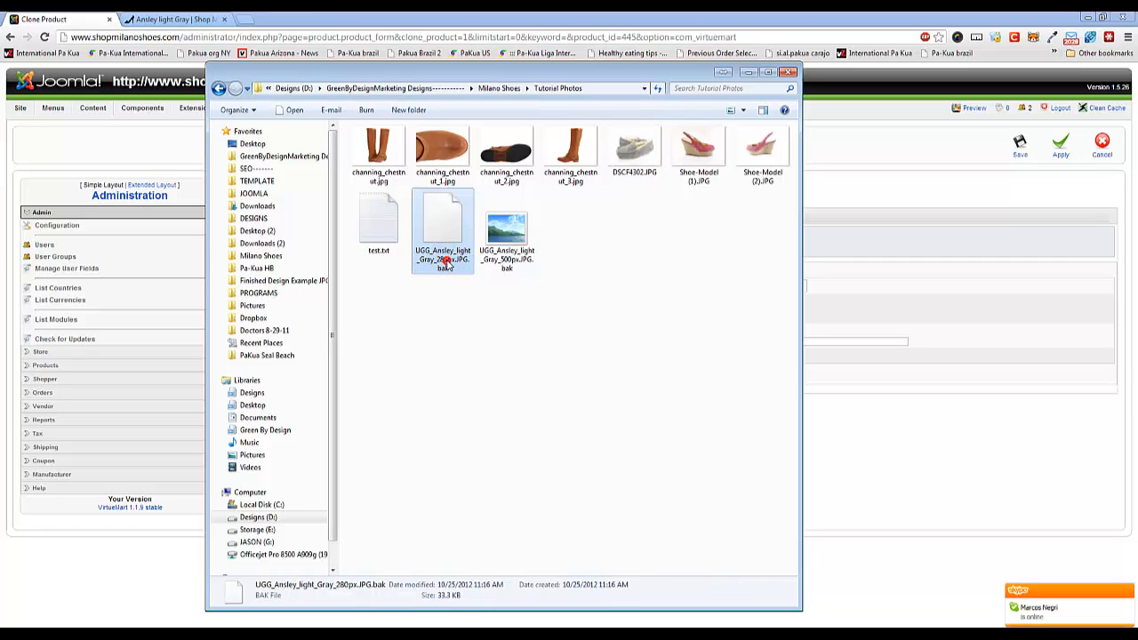
left_click(653, 379)
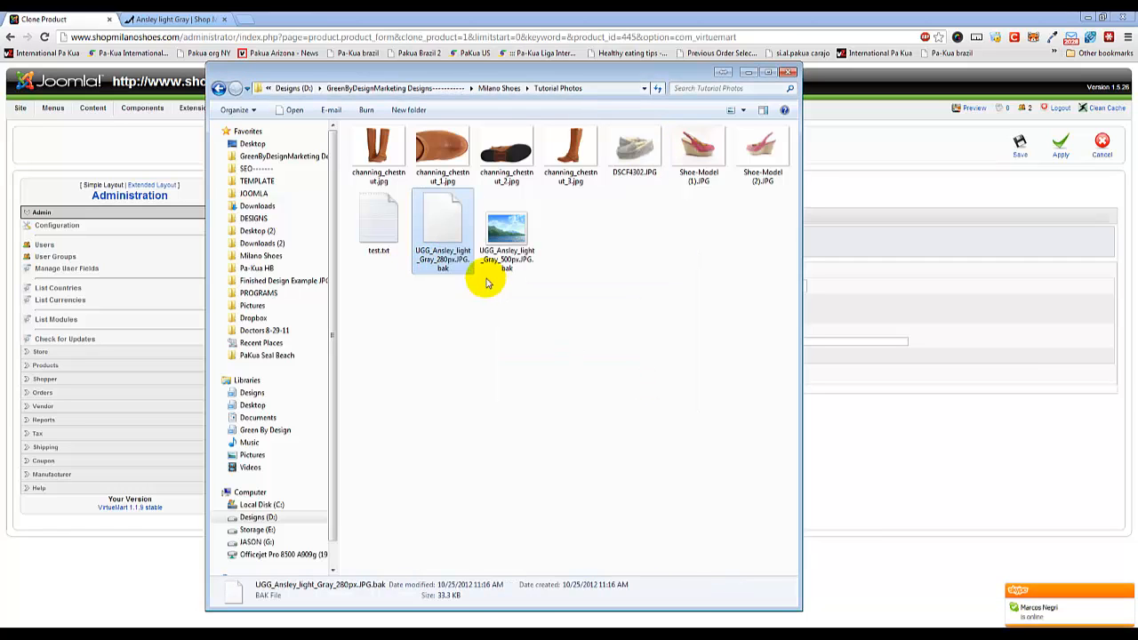
left_click(439, 253)
key("ctrl+c")
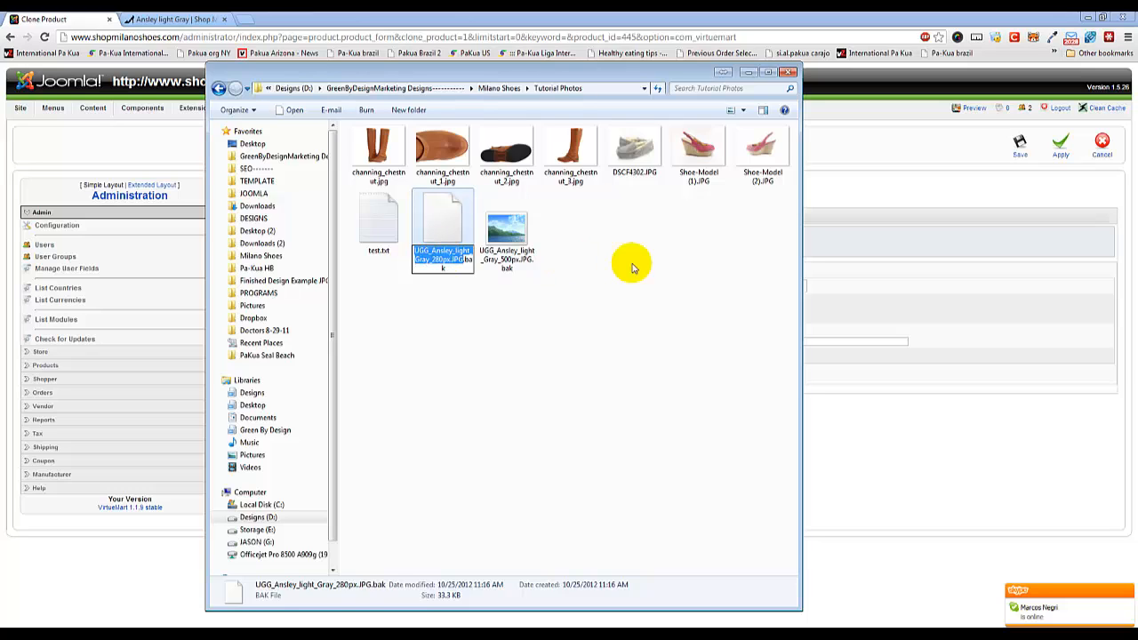
left_click(714, 274)
Rename DSCF4302.JPG to UGG_Ansley_pink.JPG, reusing the copied file name as the base.
left_click(640, 174)
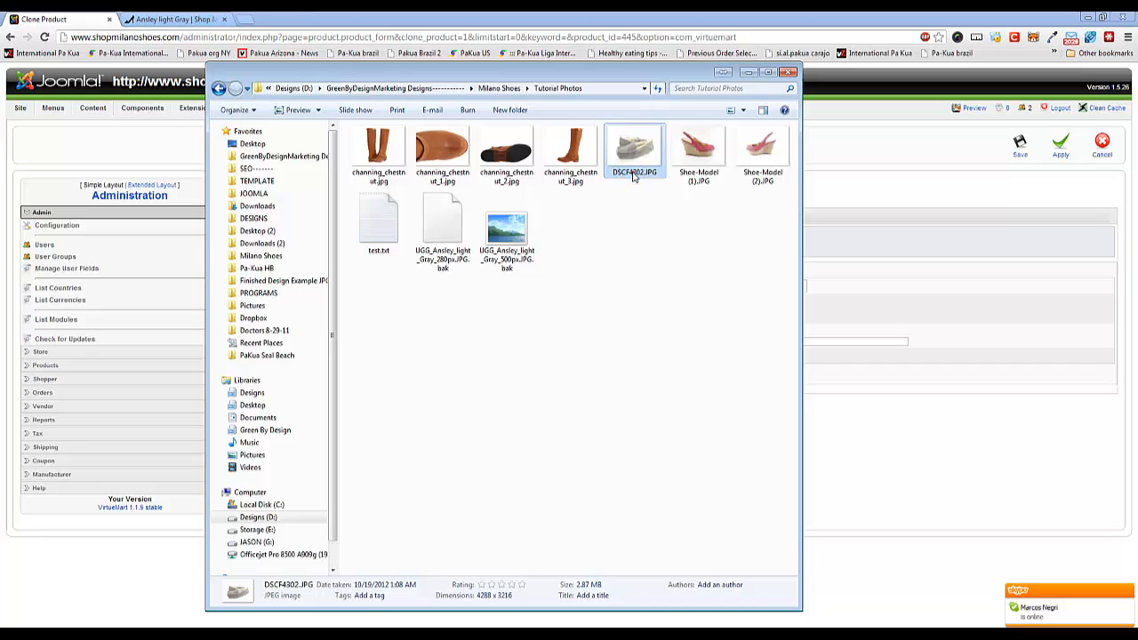
left_click(640, 174)
left_click_drag(660, 172, 612, 177)
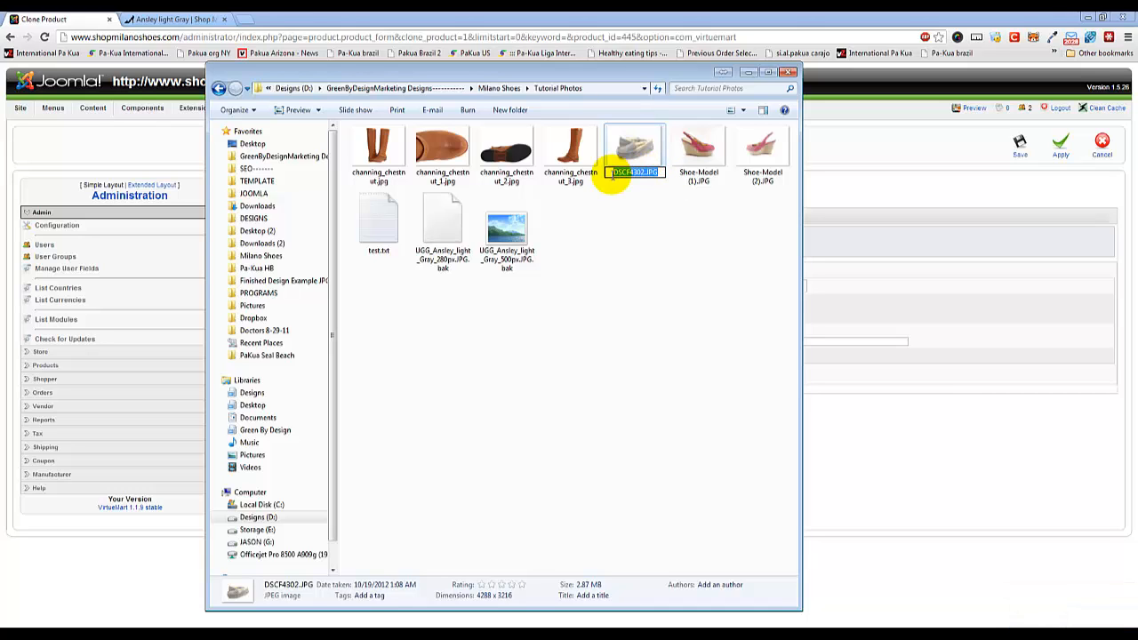
key("ctrl+v")
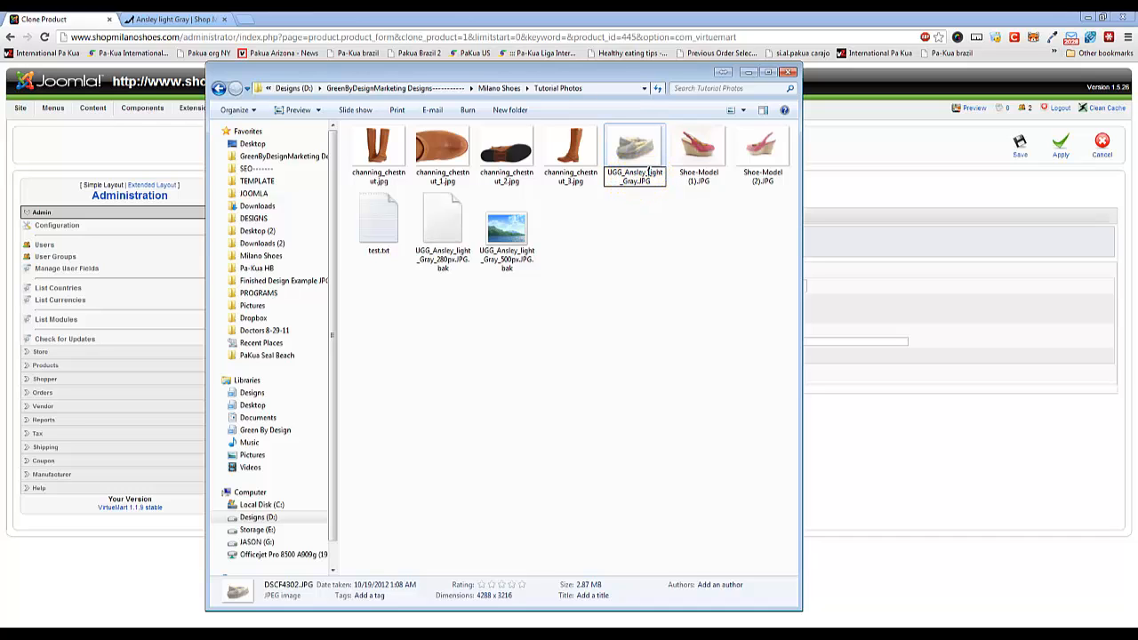
left_click_drag(652, 173, 636, 186)
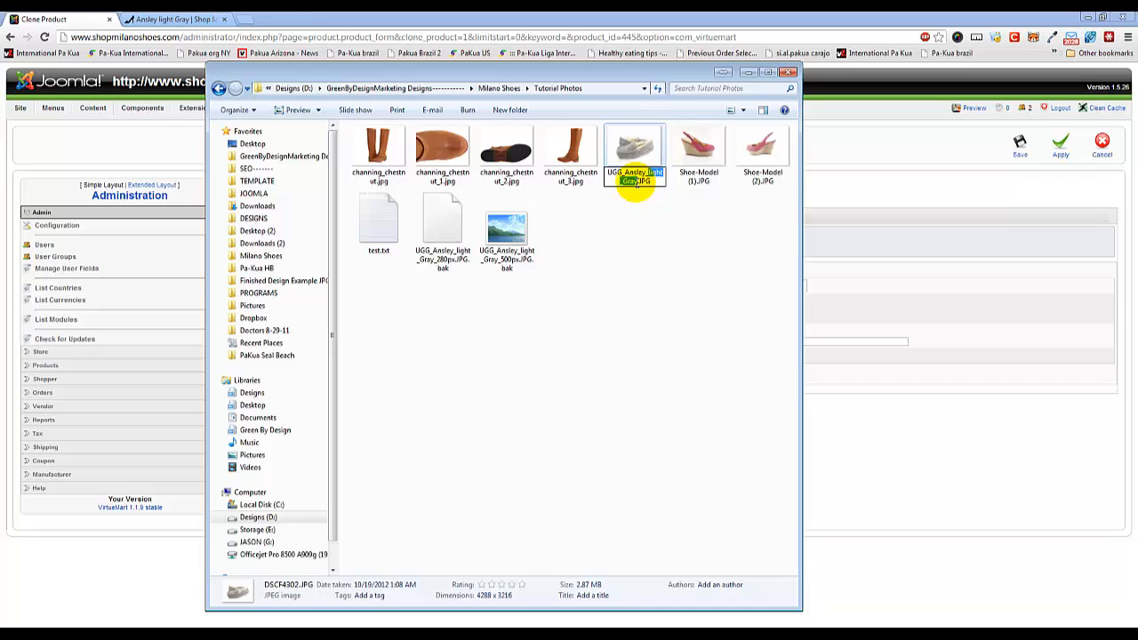
type("pink")
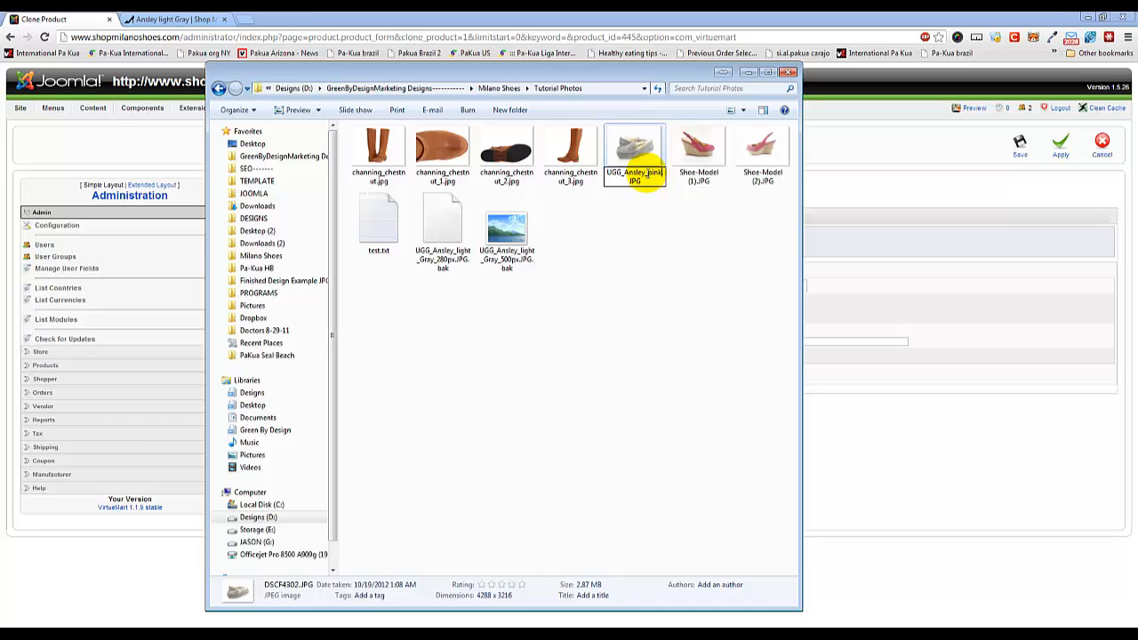
key("BackSpace")
type("-")
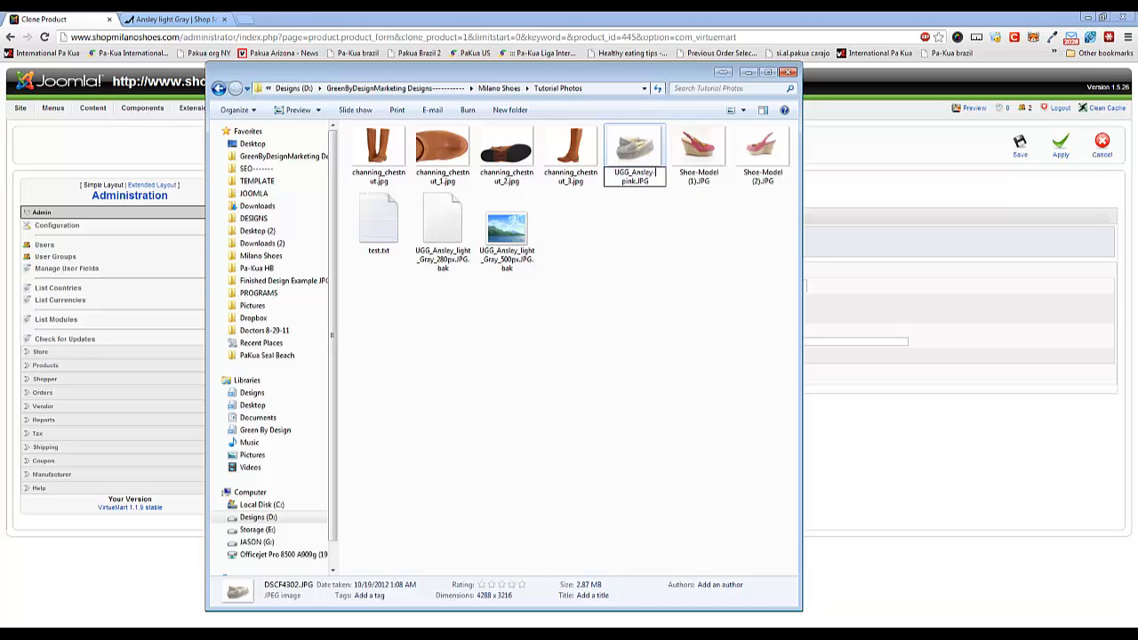
key("BackSpace")
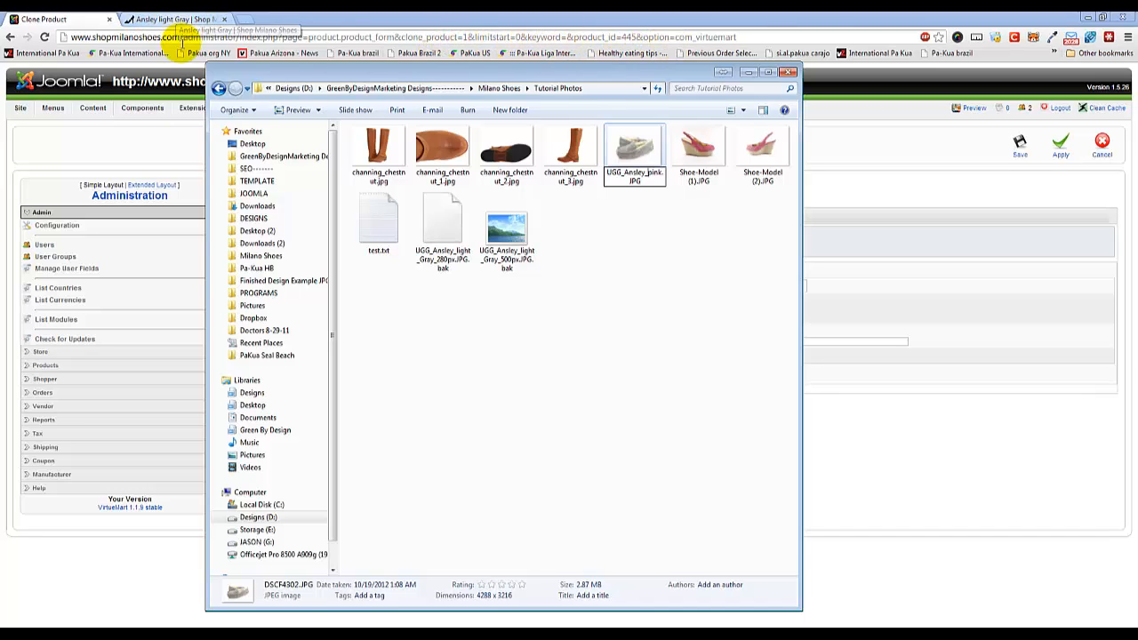
left_click(643, 203)
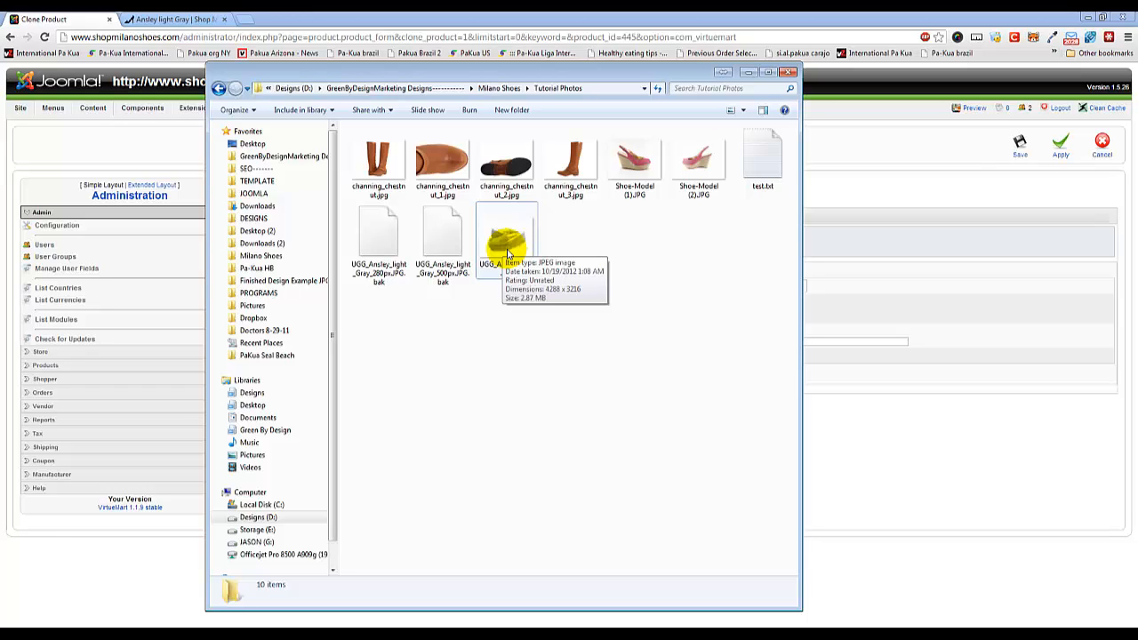
Create a resized copy of UGG_Ansley_pink.JPG with a custom width of 500 pixels, keeping the original picture.
right_click(508, 255)
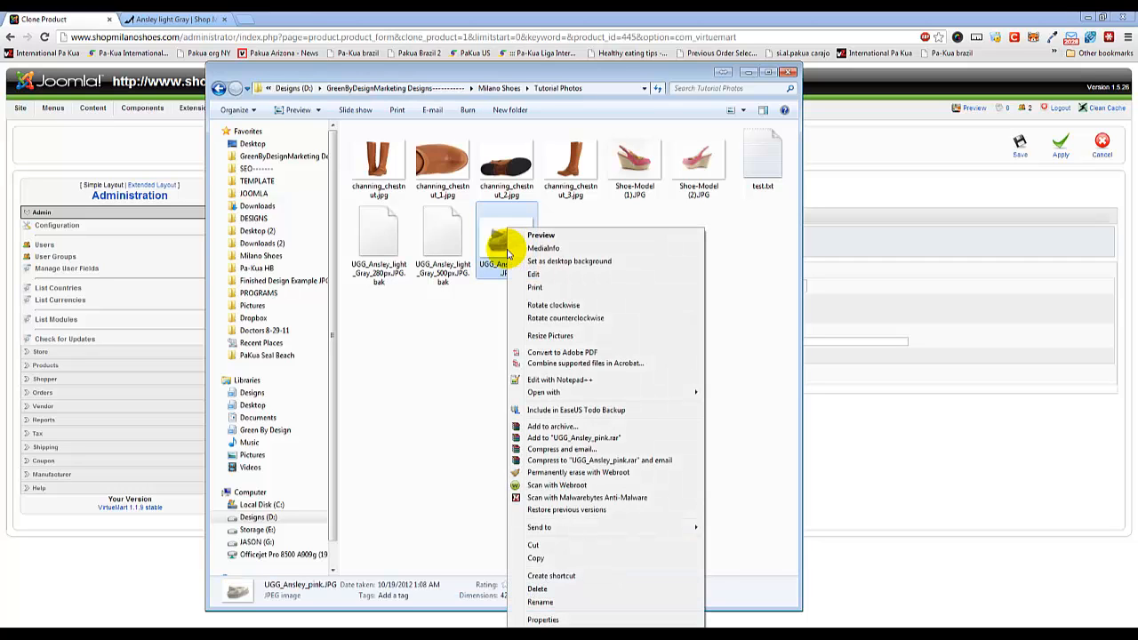
left_click(561, 335)
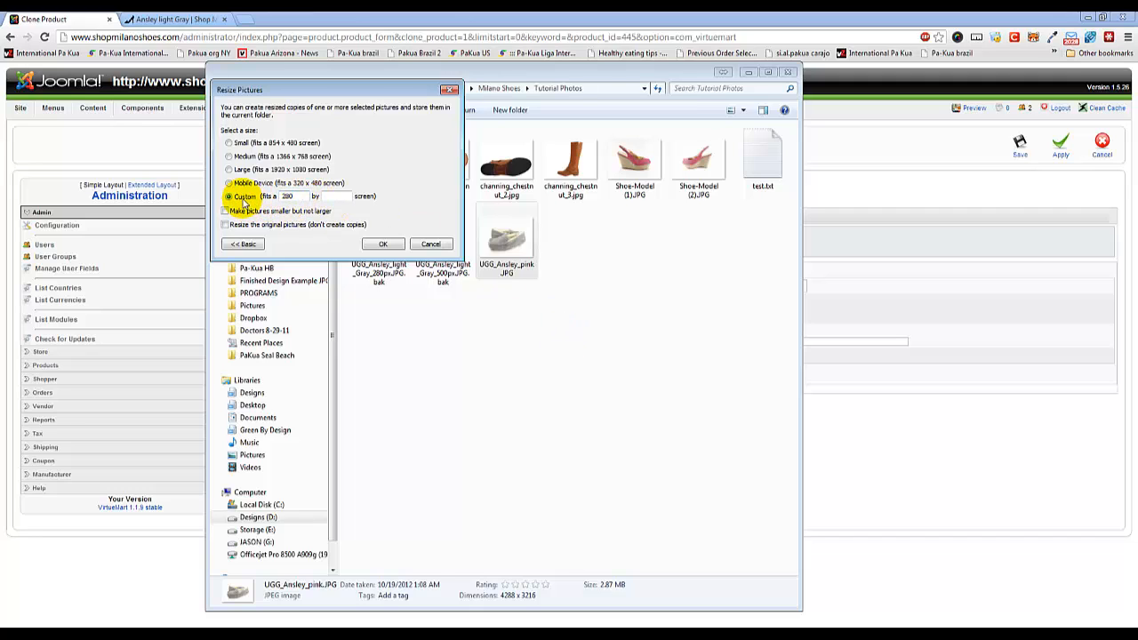
double_click(288, 195)
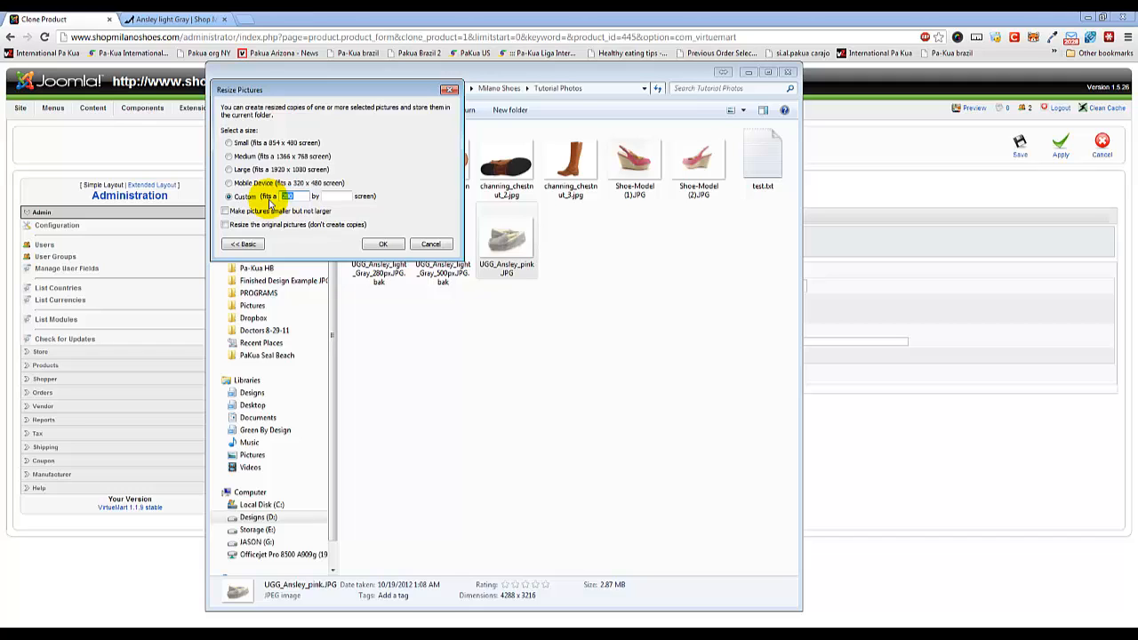
type("500")
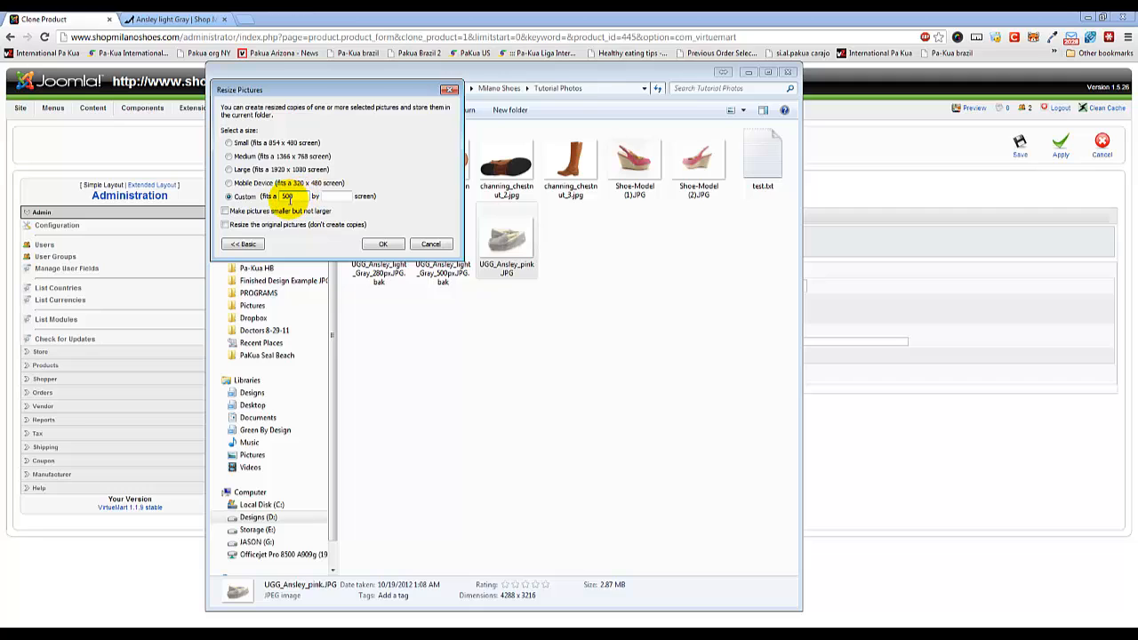
double_click(288, 196)
left_click(384, 246)
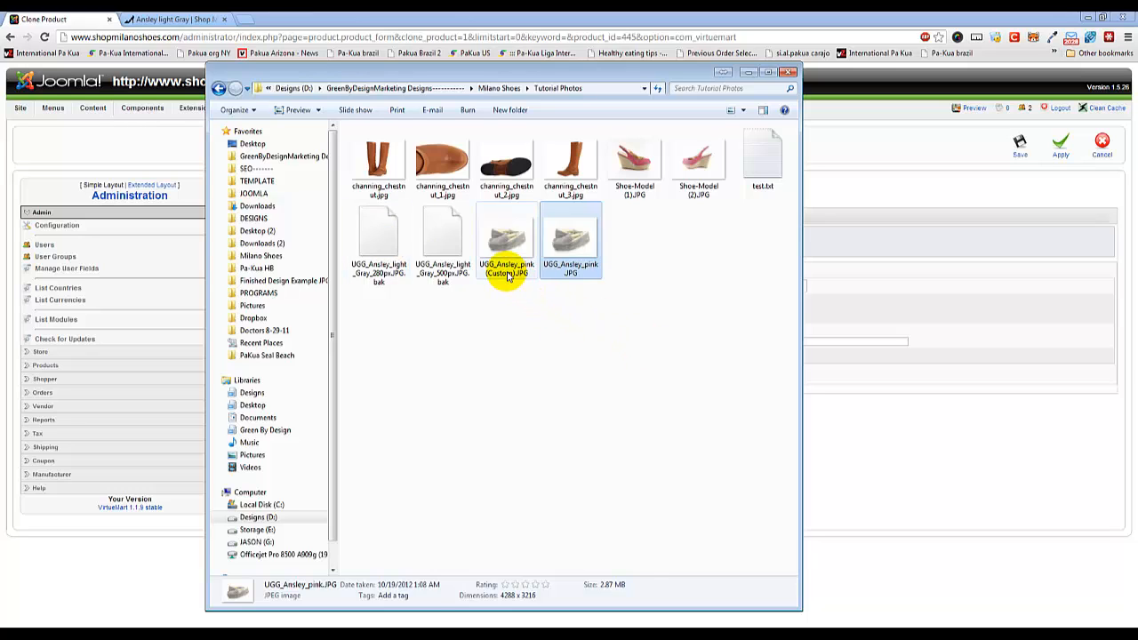
Check the dimensions of UGG_Ansley_pink (Custom).JPG and preview it in Windows Photo Viewer.
left_click(508, 272)
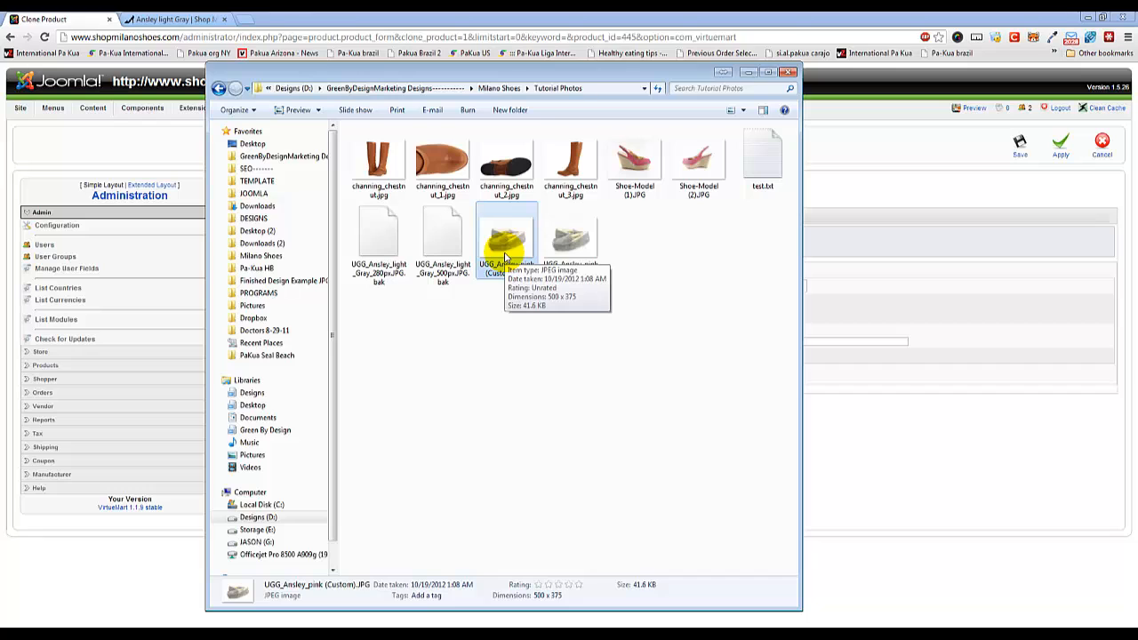
double_click(507, 254)
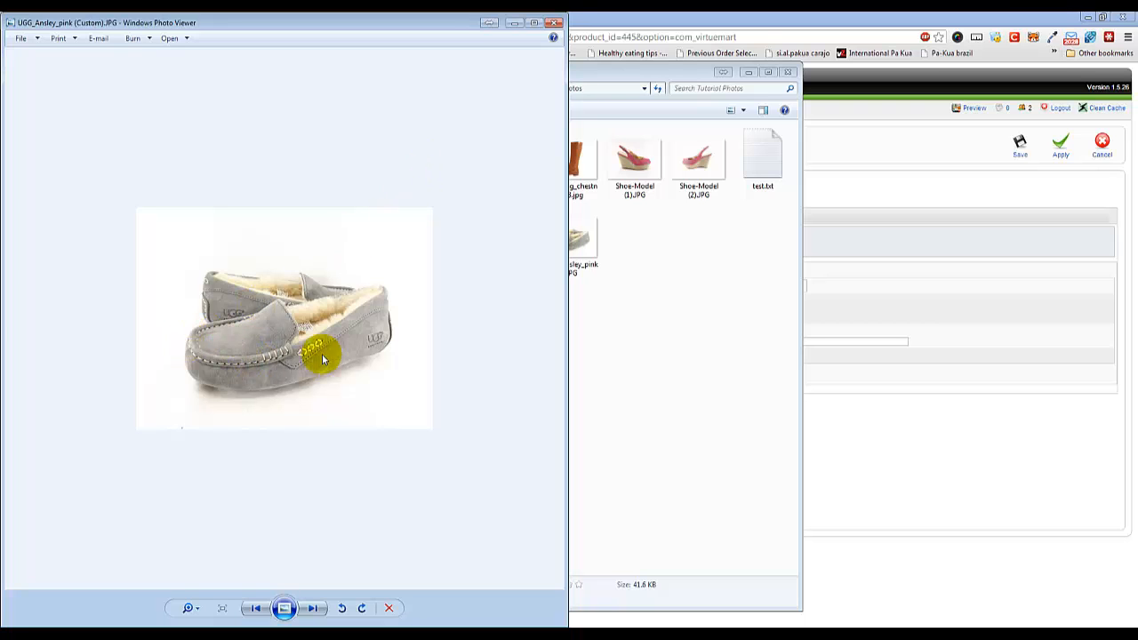
left_click(554, 23)
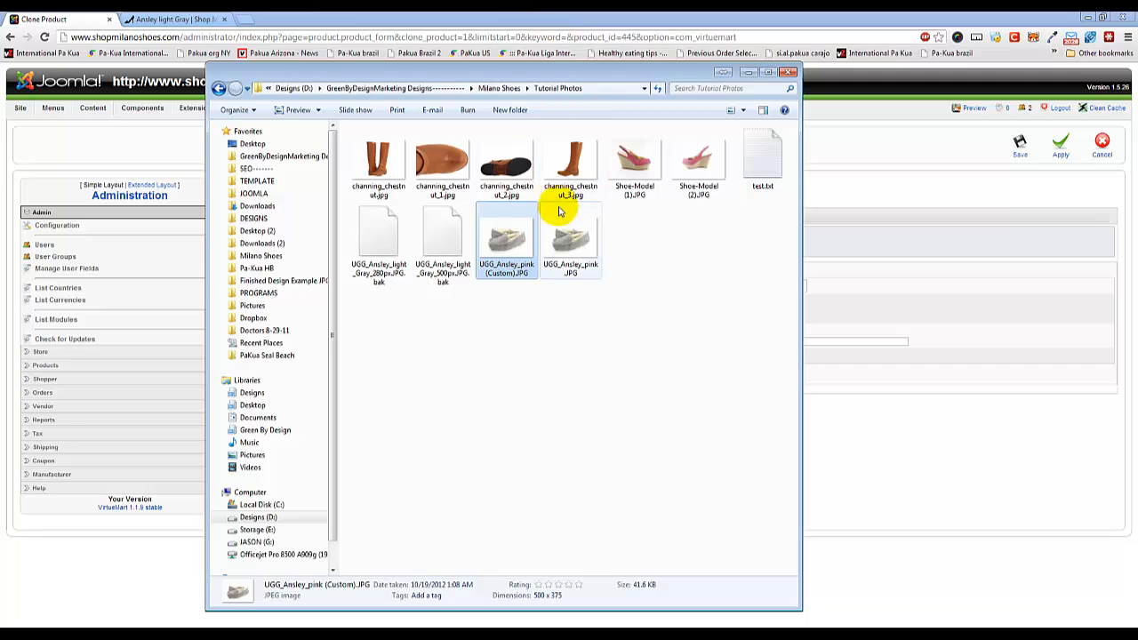
Rename UGG_Ansley_pink (Custom).JPG to UGG_Ansley_pink_500px.JPG.
left_click(495, 272)
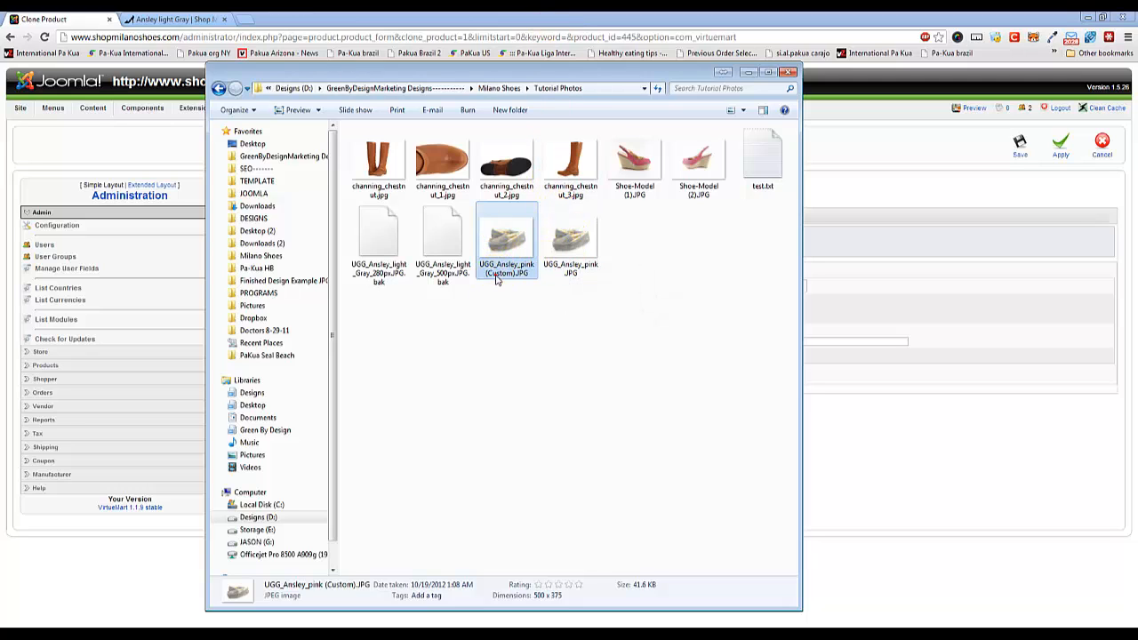
left_click(517, 272)
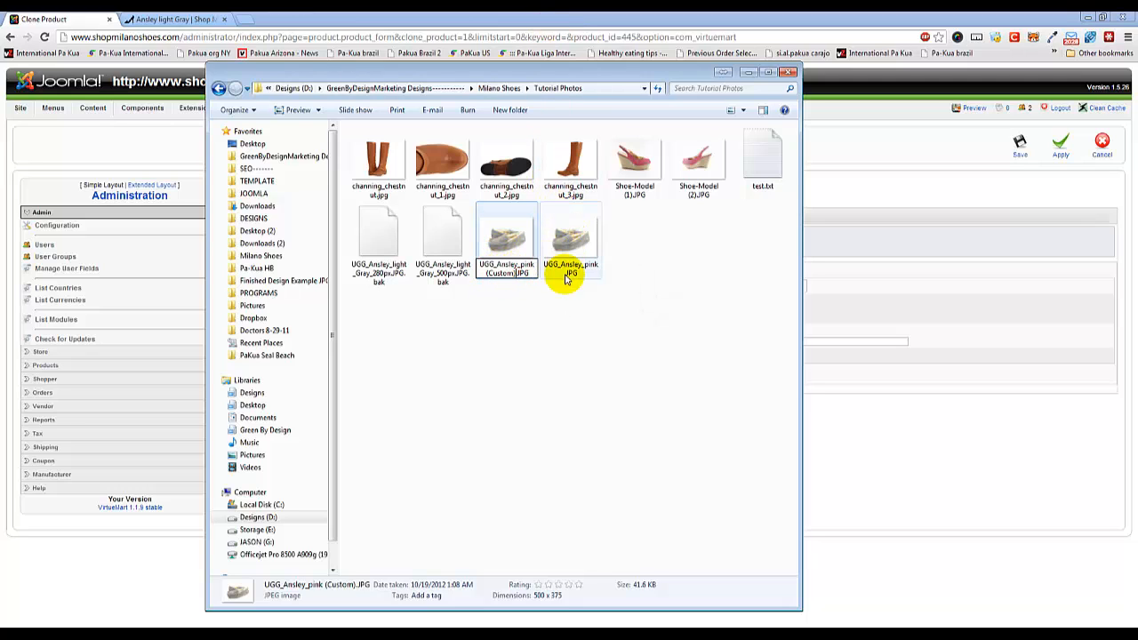
key("BackSpace")
key("BackSpace")
key("BackSpace")
key("BackSpace")
key("BackSpace")
key("BackSpace")
key("BackSpace")
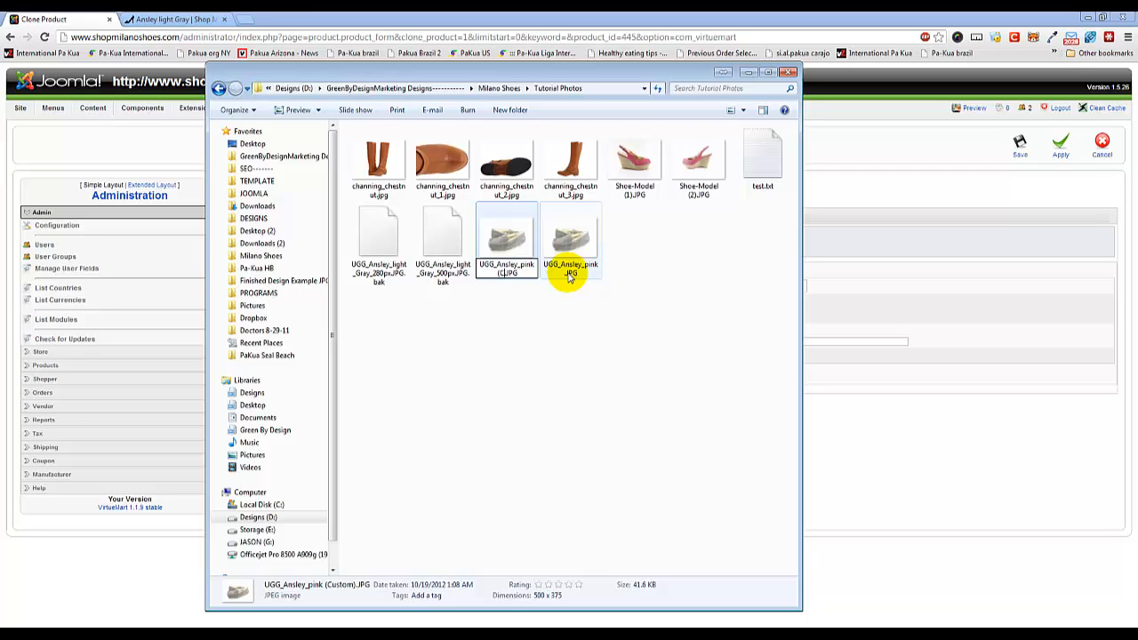
key("BackSpace")
type("_")
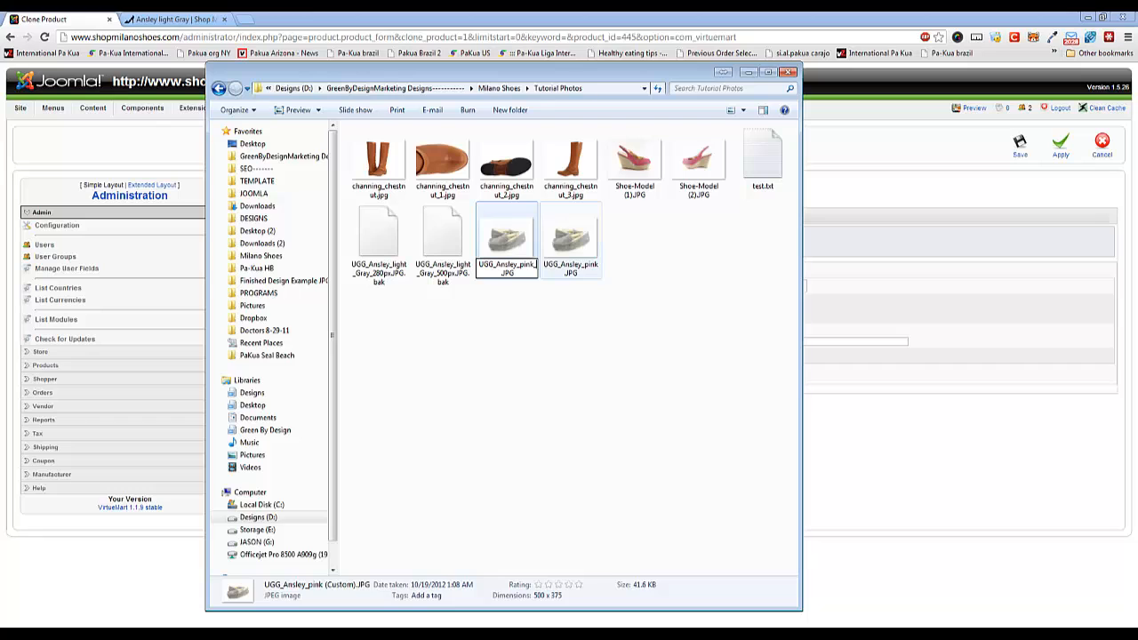
type("500px")
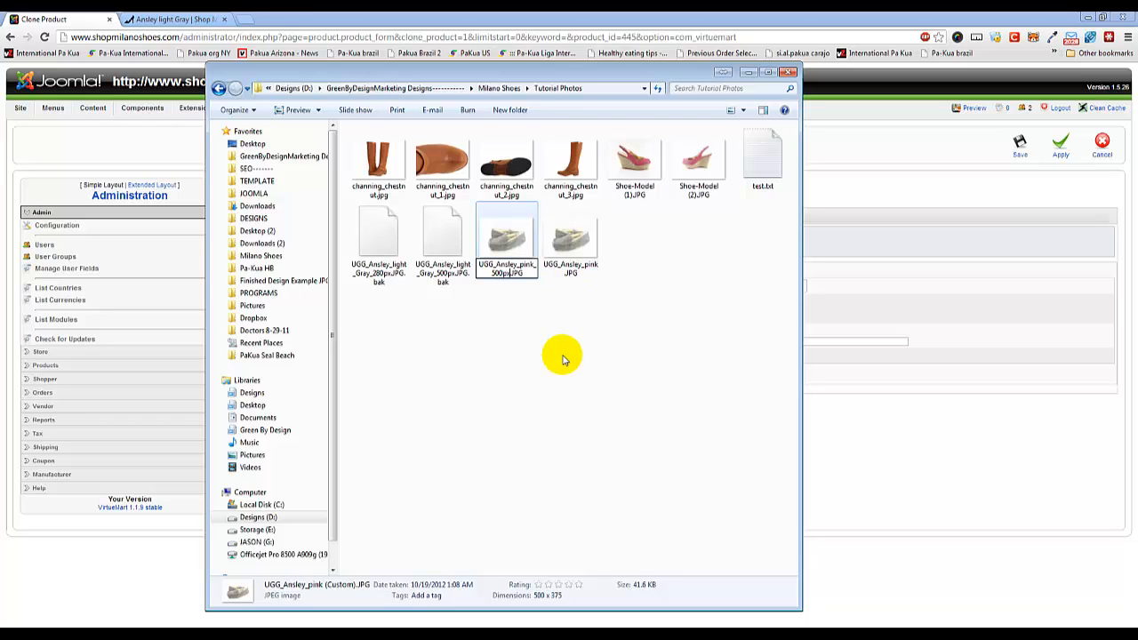
left_click(562, 359)
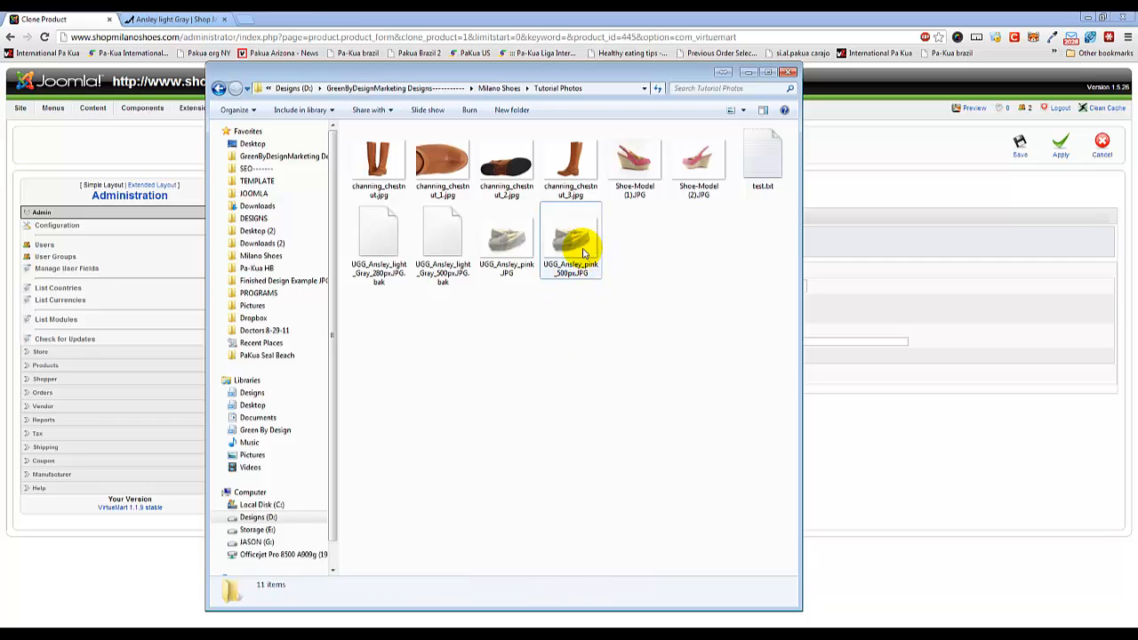
Compare the regular and enlarged Ansley light Gray photos on the storefront, and return to the Tutorial Photos folder in Windows Explorer.
right_click(505, 236)
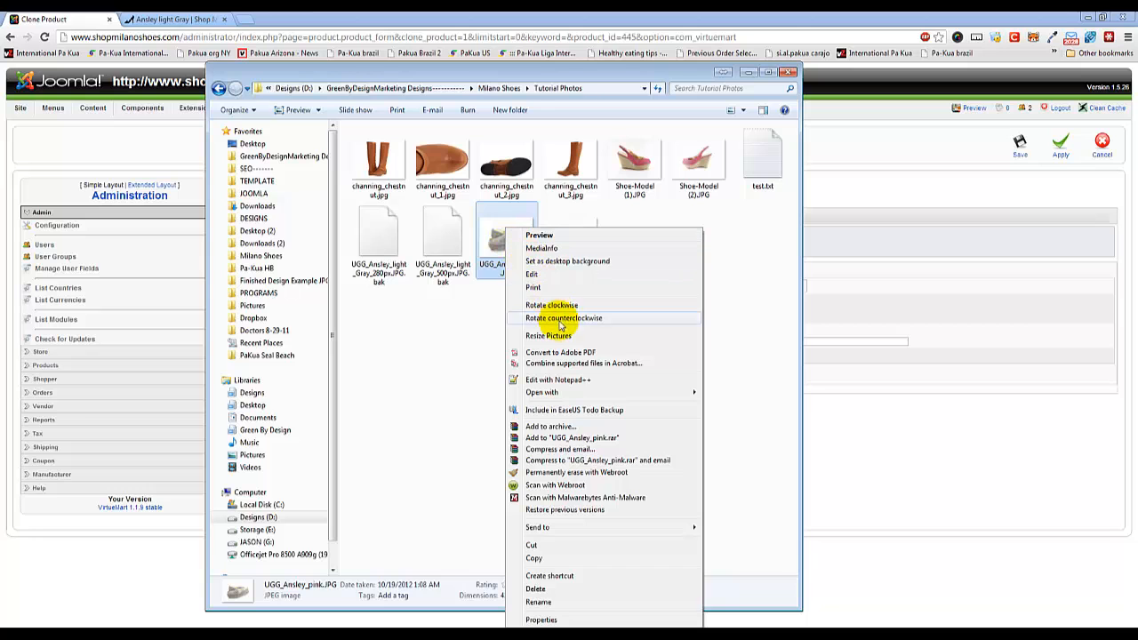
left_click(187, 18)
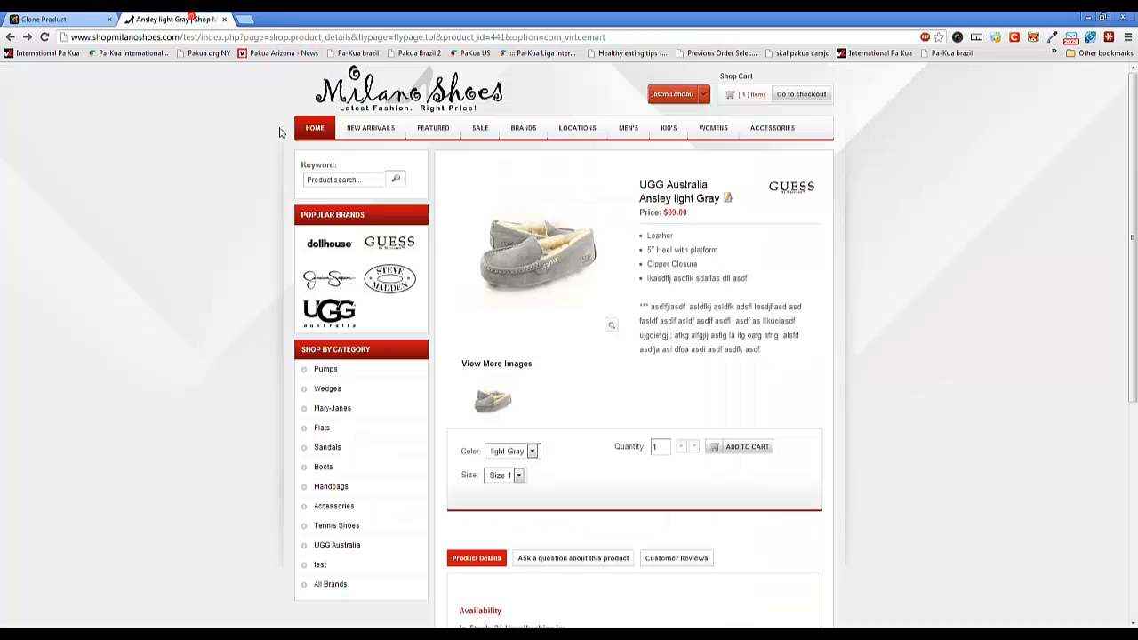
left_click(566, 281)
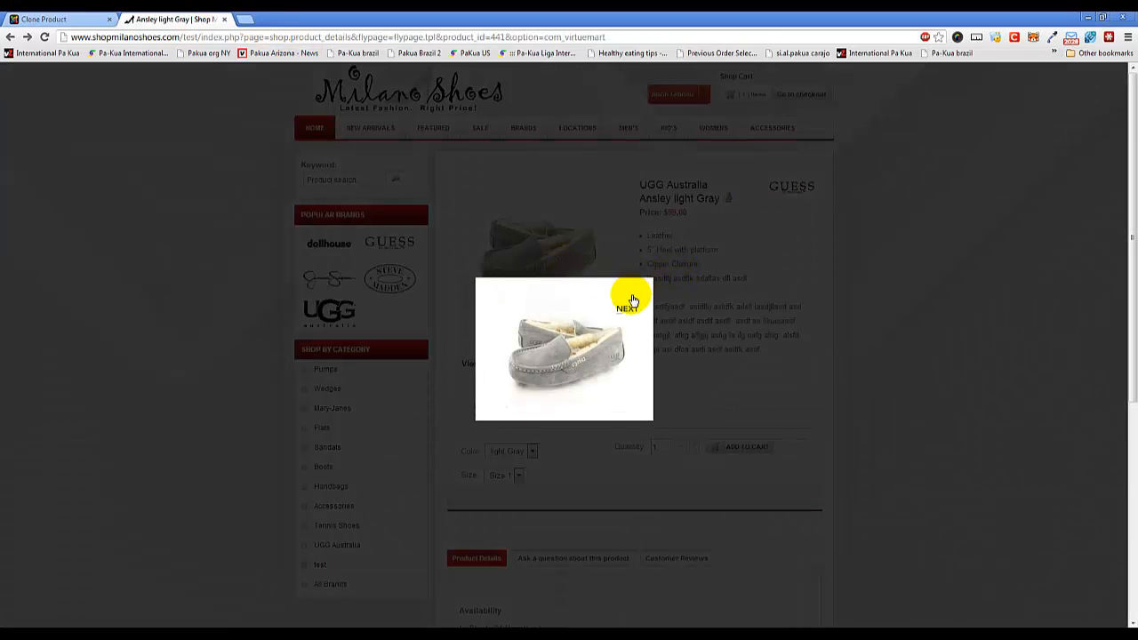
left_click(643, 427)
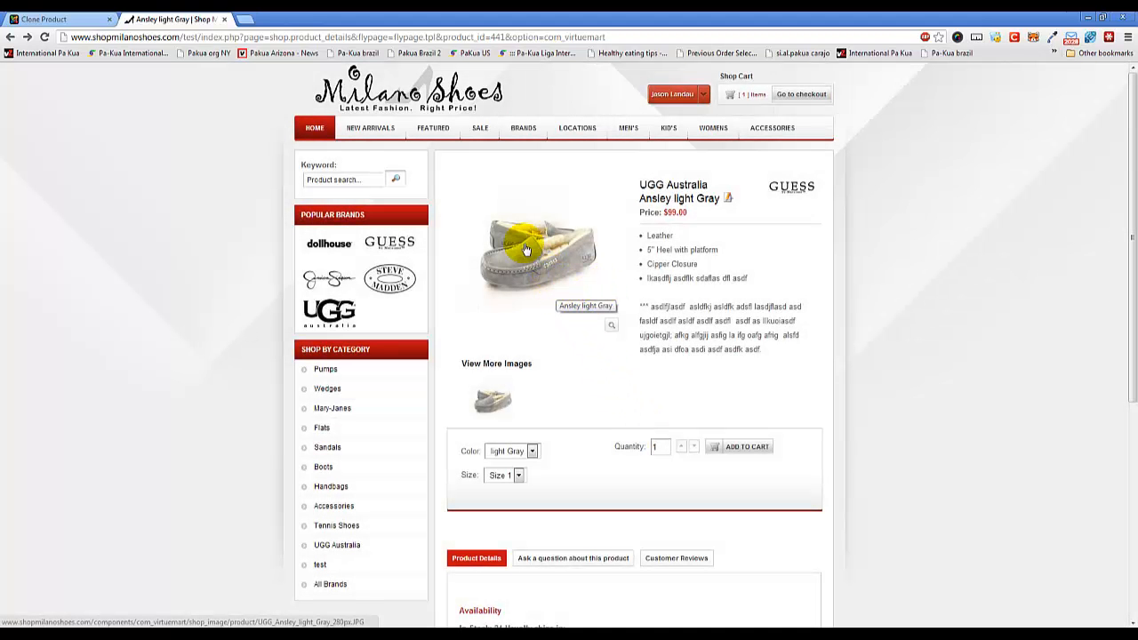
left_click(48, 14)
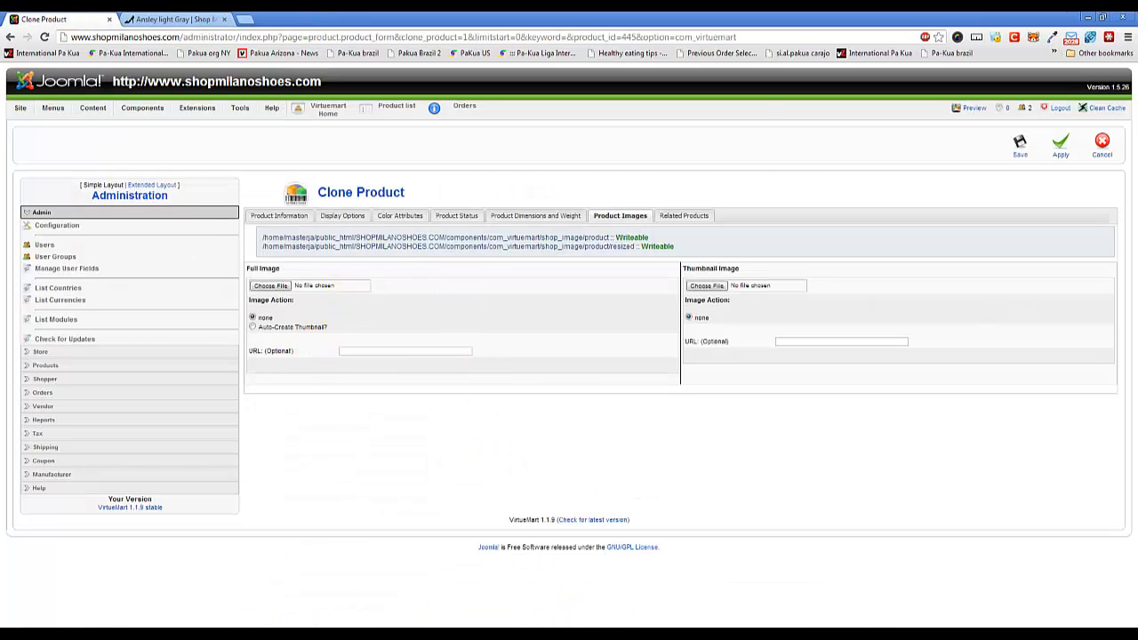
left_click(326, 635)
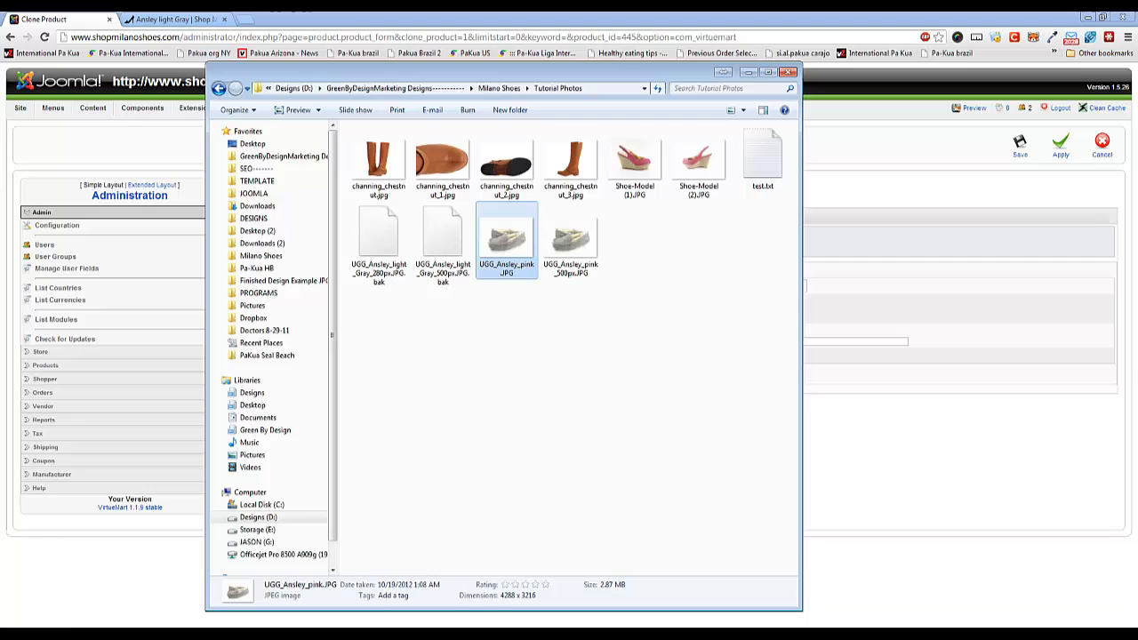
Create another resized copy of the original UGG_Ansley_pink.JPG with a custom width of 280 pixels.
right_click(499, 254)
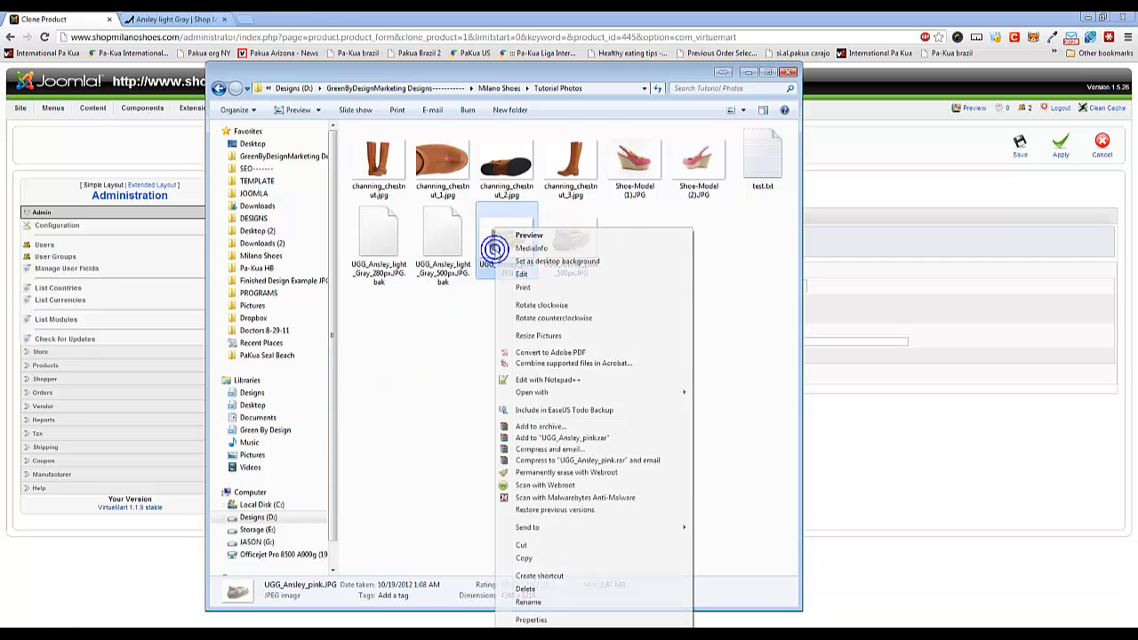
left_click(532, 338)
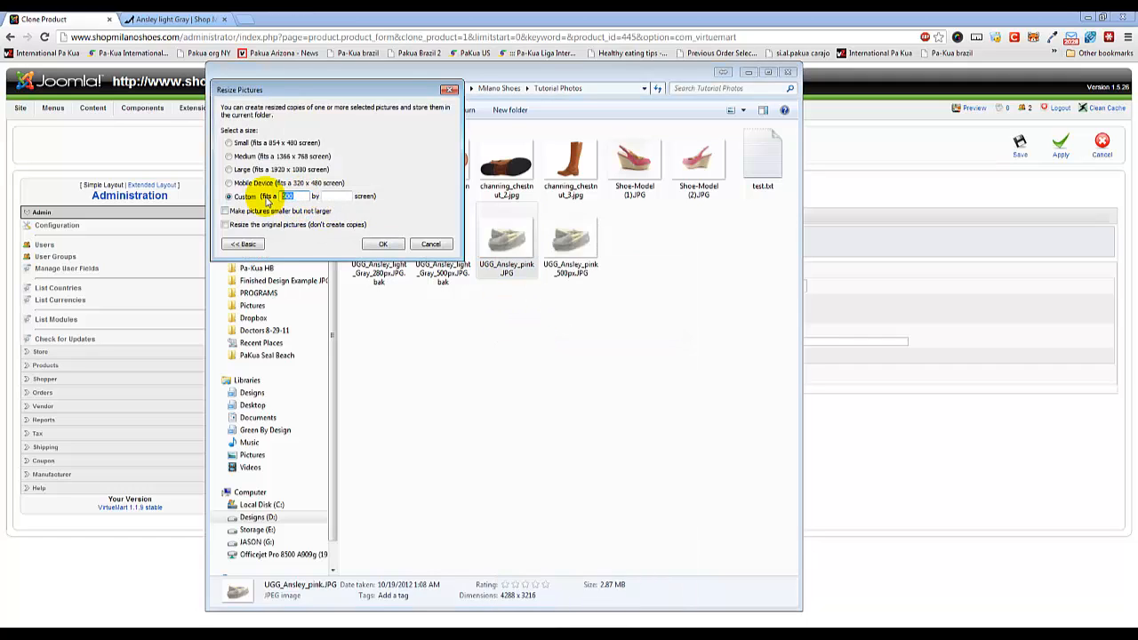
type("280")
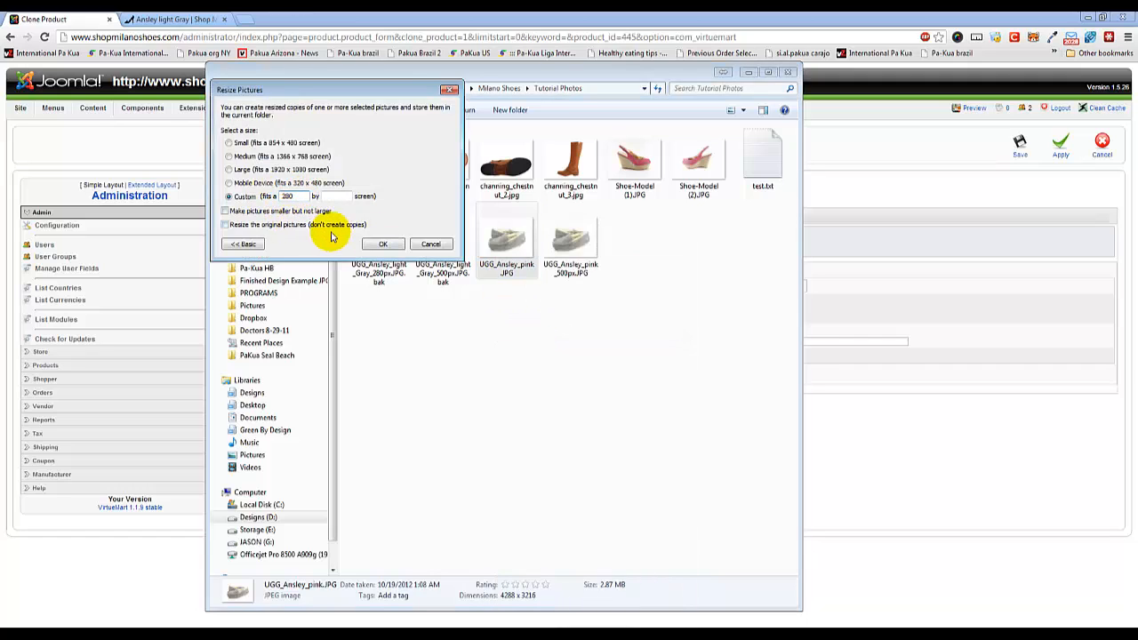
left_click(380, 243)
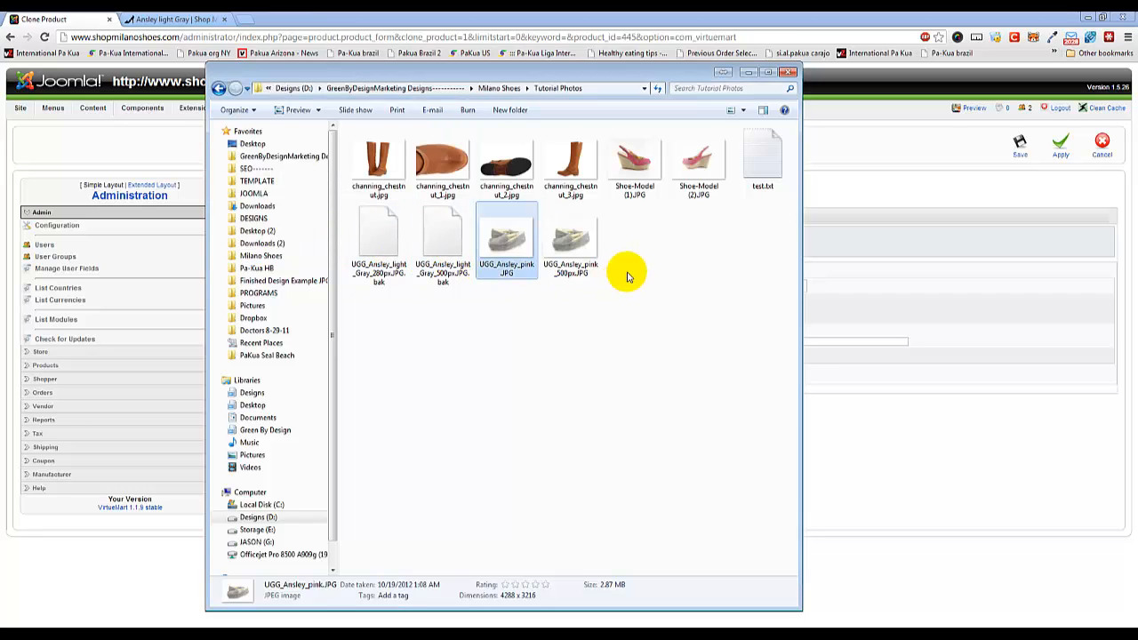
Rename the new UGG_Ansley_pink (Custom).JPG copy to UGG_Ansley_pink_280px.JPG.
left_click(503, 276)
left_click(514, 269)
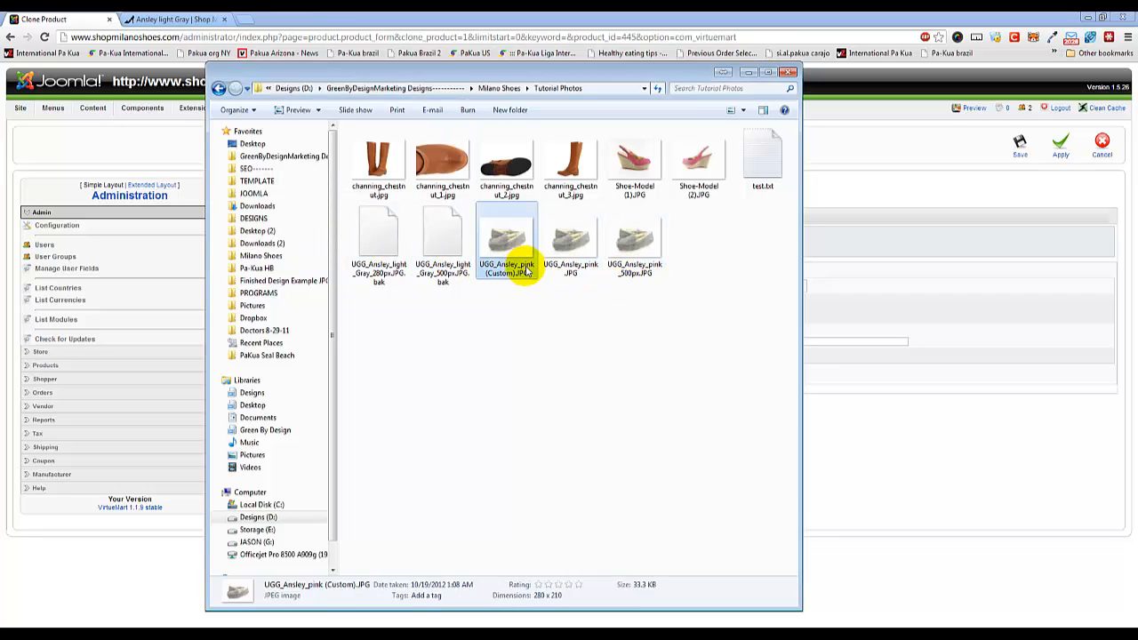
left_click(511, 271)
left_click(515, 272)
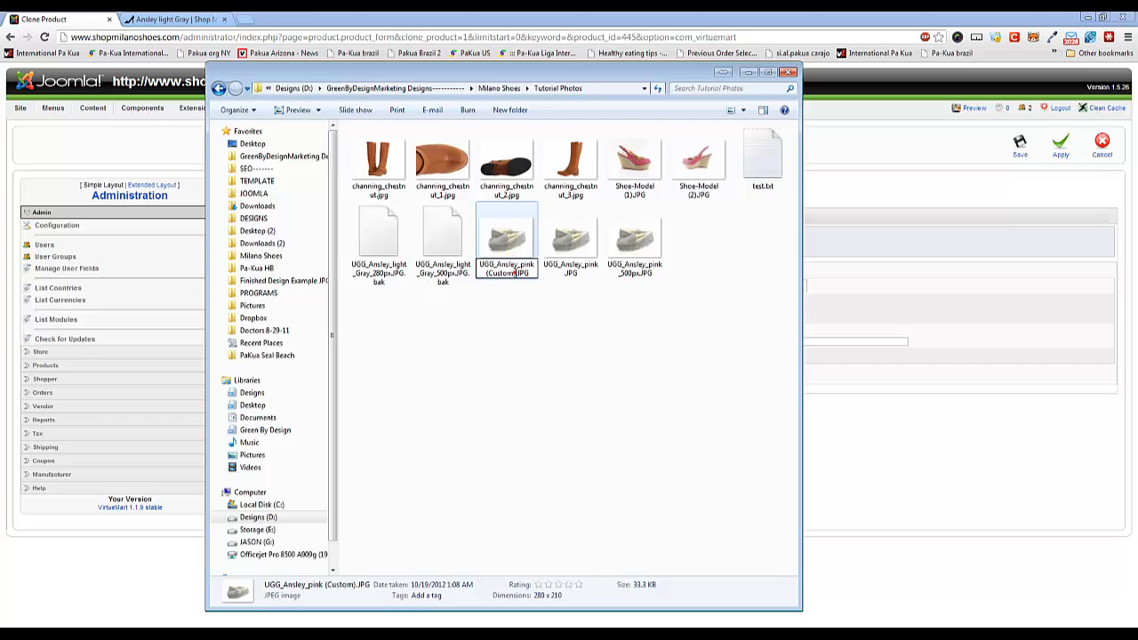
key("BackSpace")
key("BackSpace")
key("BackSpace")
key("BackSpace")
key("BackSpace")
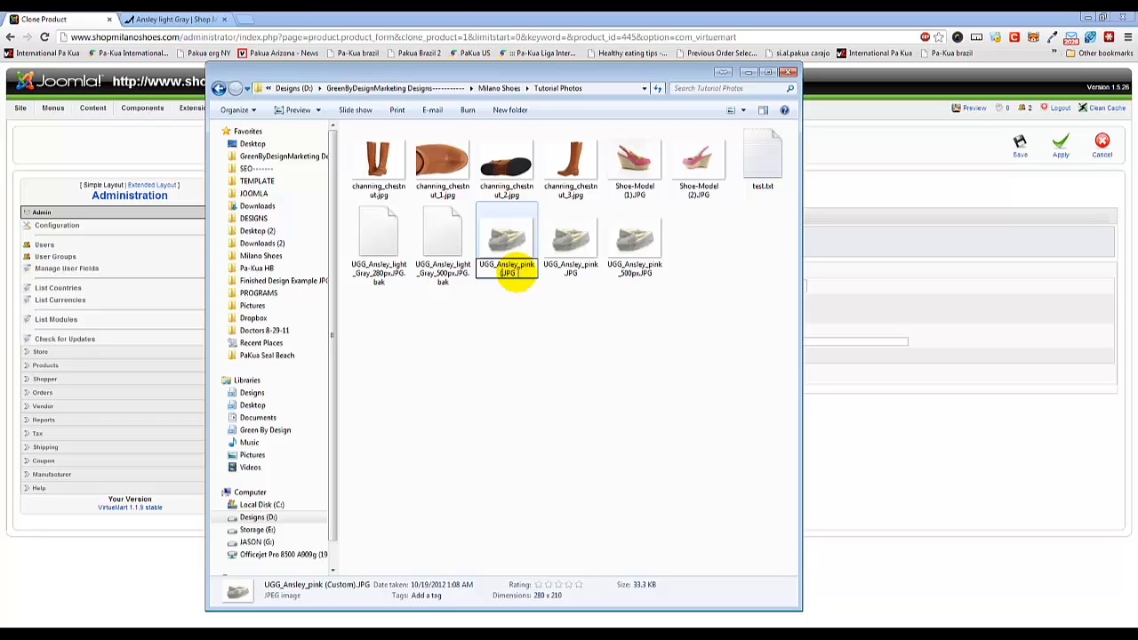
key("BackSpace")
type("_")
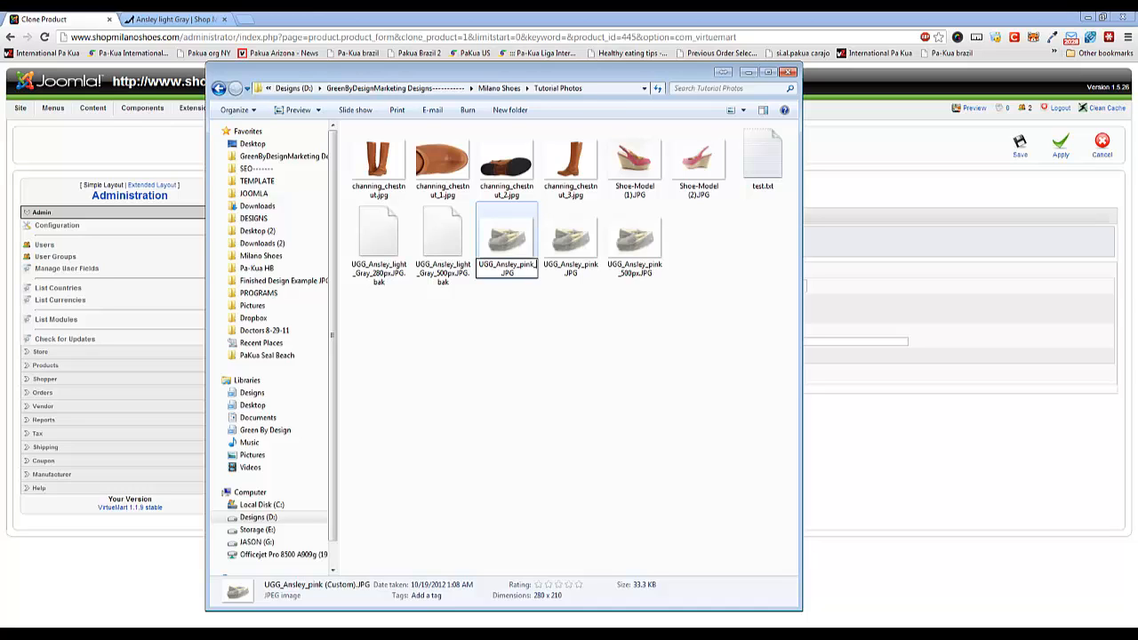
type("280px")
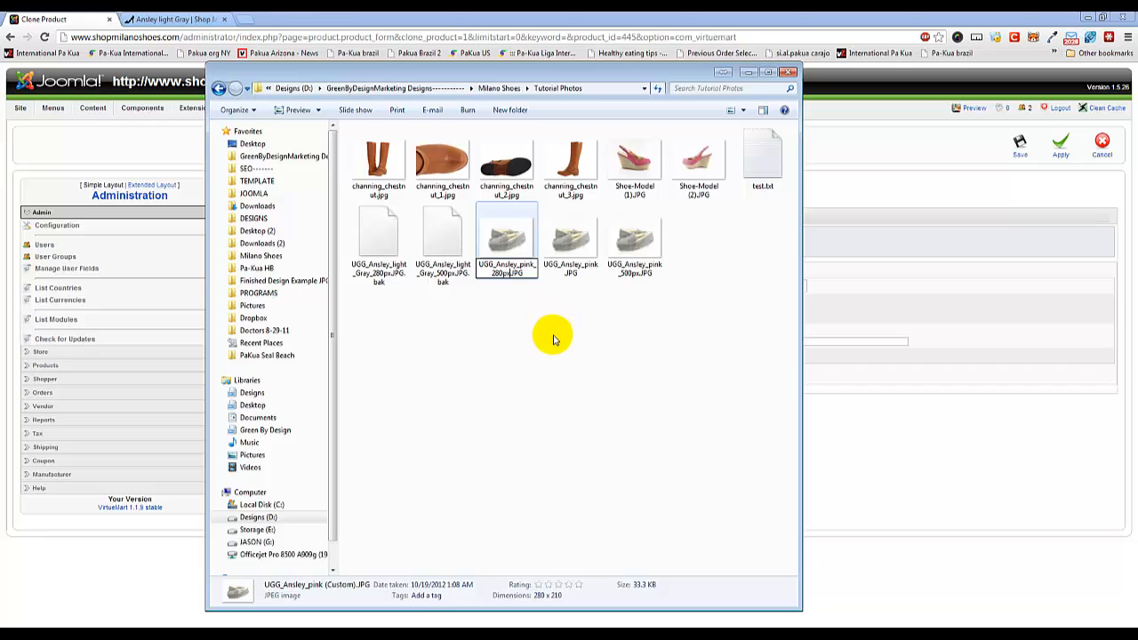
left_click(552, 343)
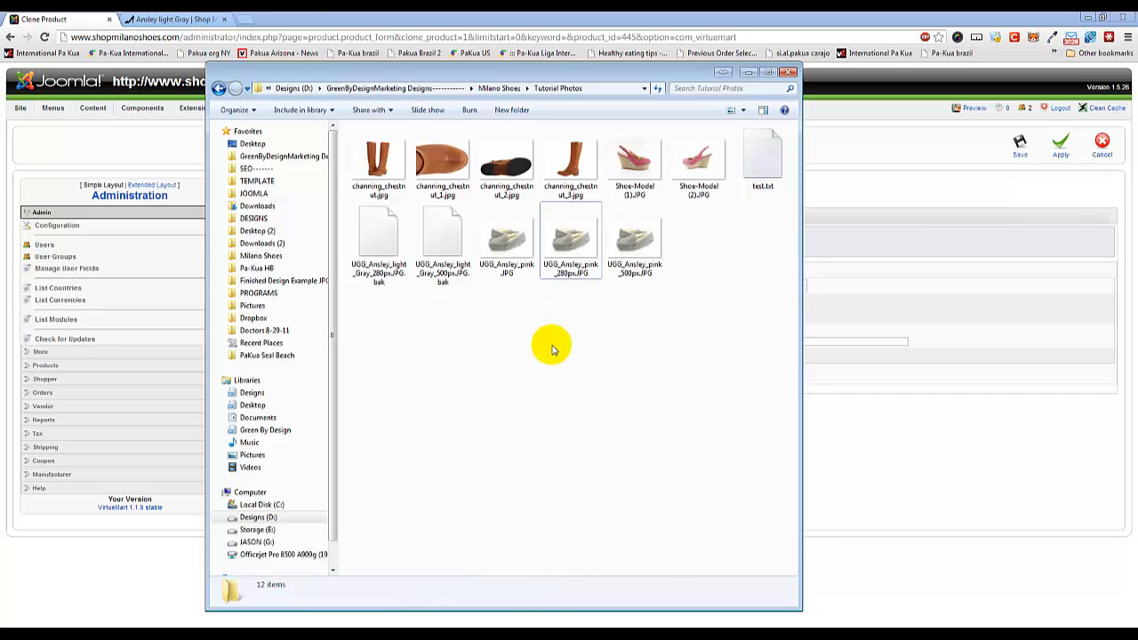
Attach UGG_Ansley_pink_500px.JPG from the Tutorial Photos folder as the cloned product's full image.
left_click(912, 445)
left_click(266, 287)
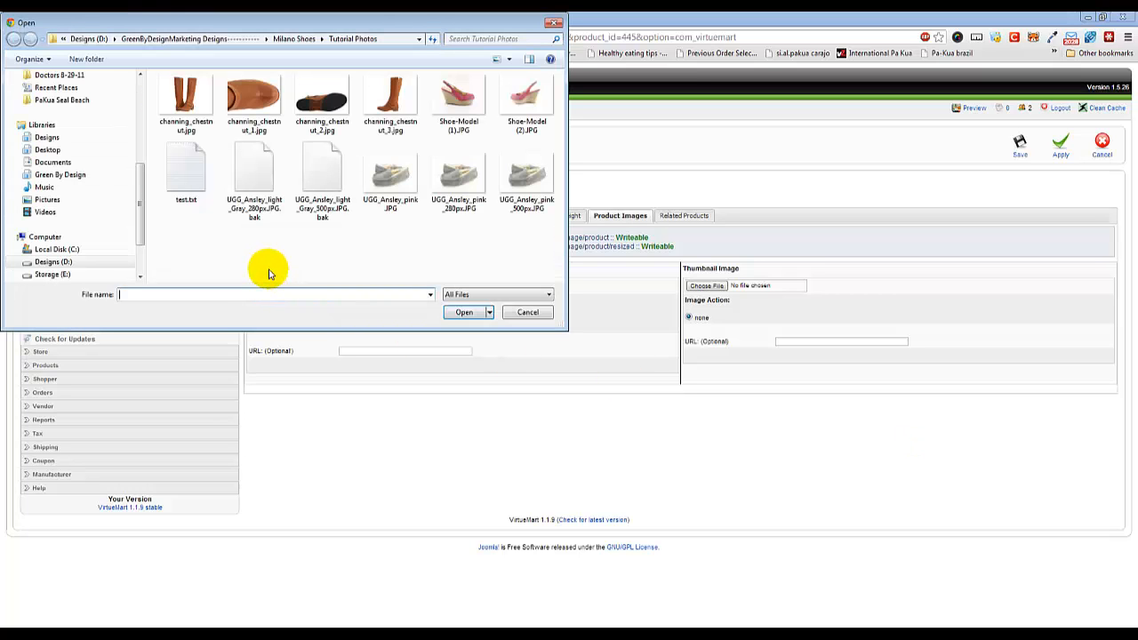
left_click(515, 195)
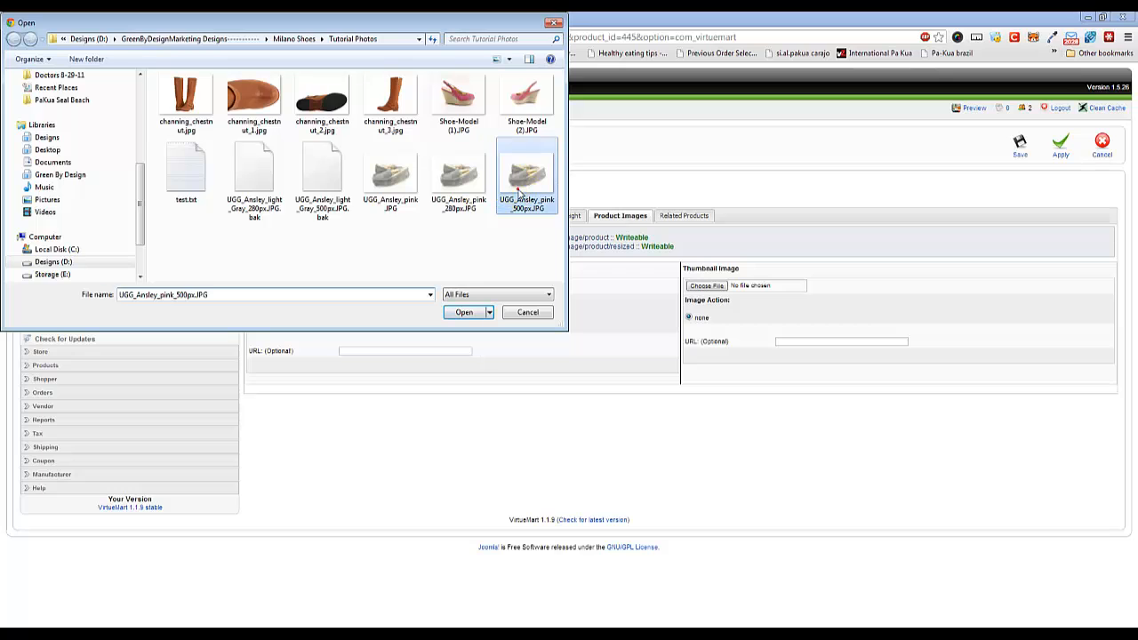
left_click(464, 312)
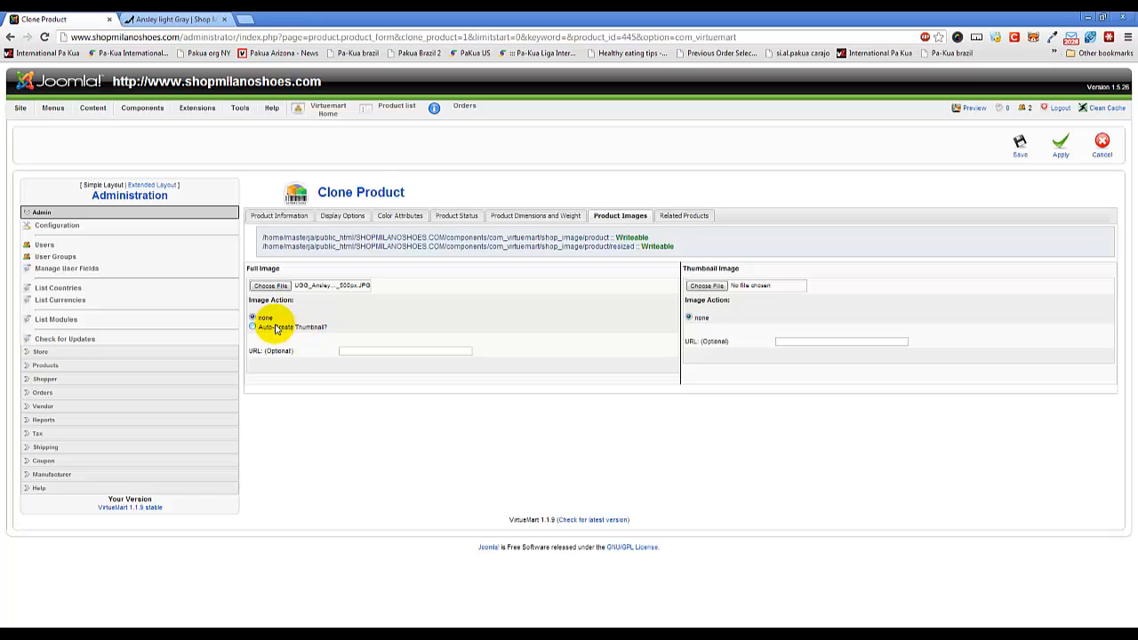
Attach UGG_Ansley_pink_280px.JPG as the cloned product's thumbnail image.
left_click(708, 287)
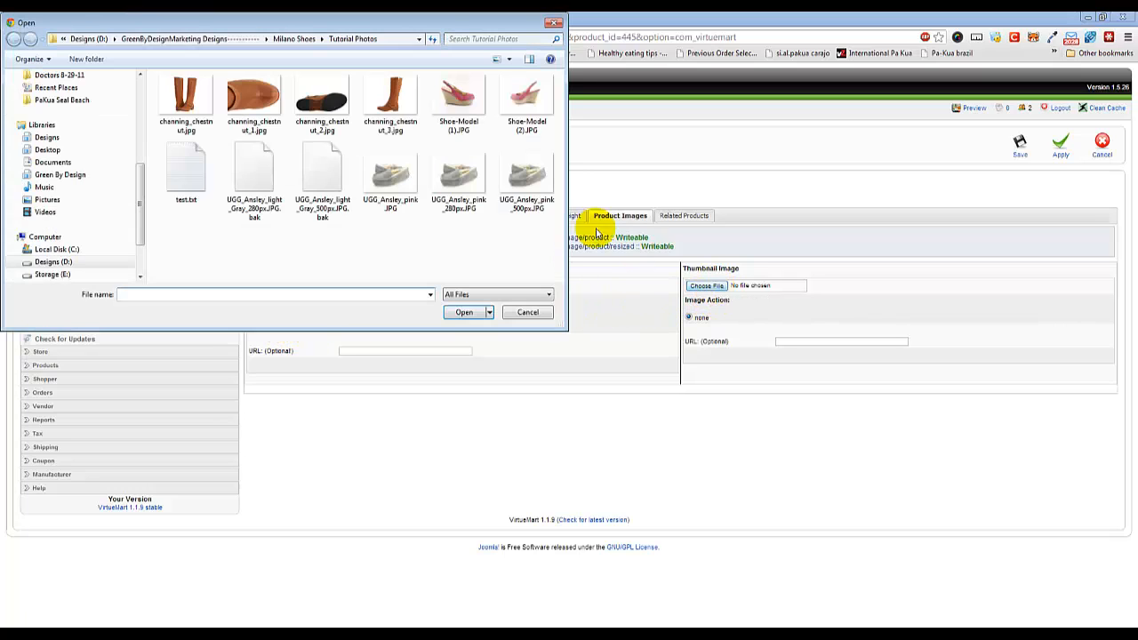
left_click(454, 182)
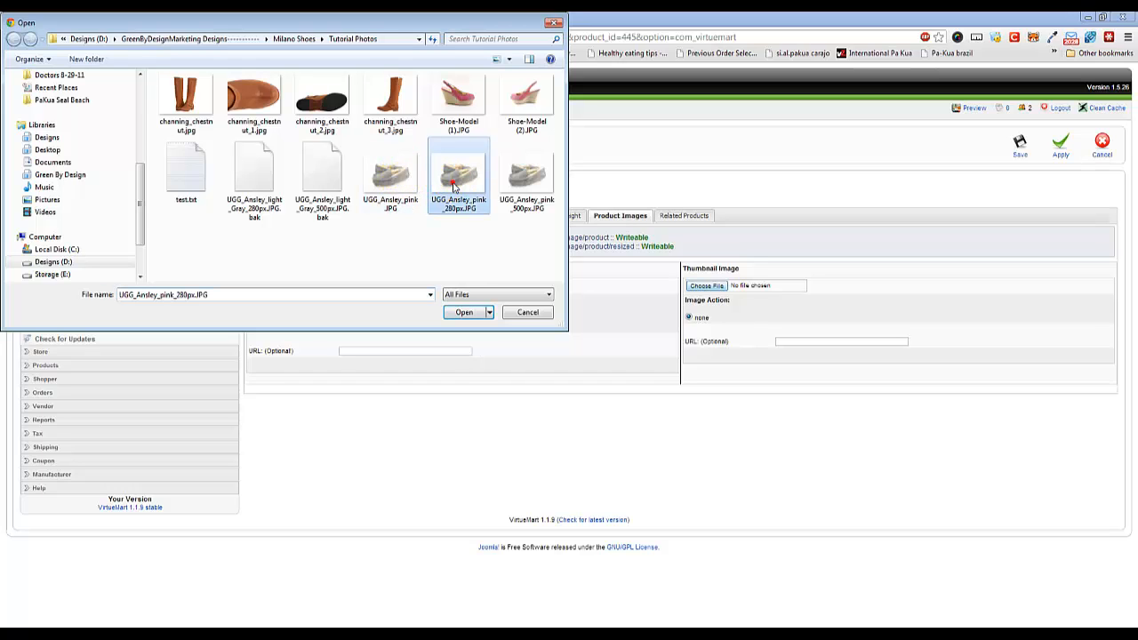
left_click(464, 312)
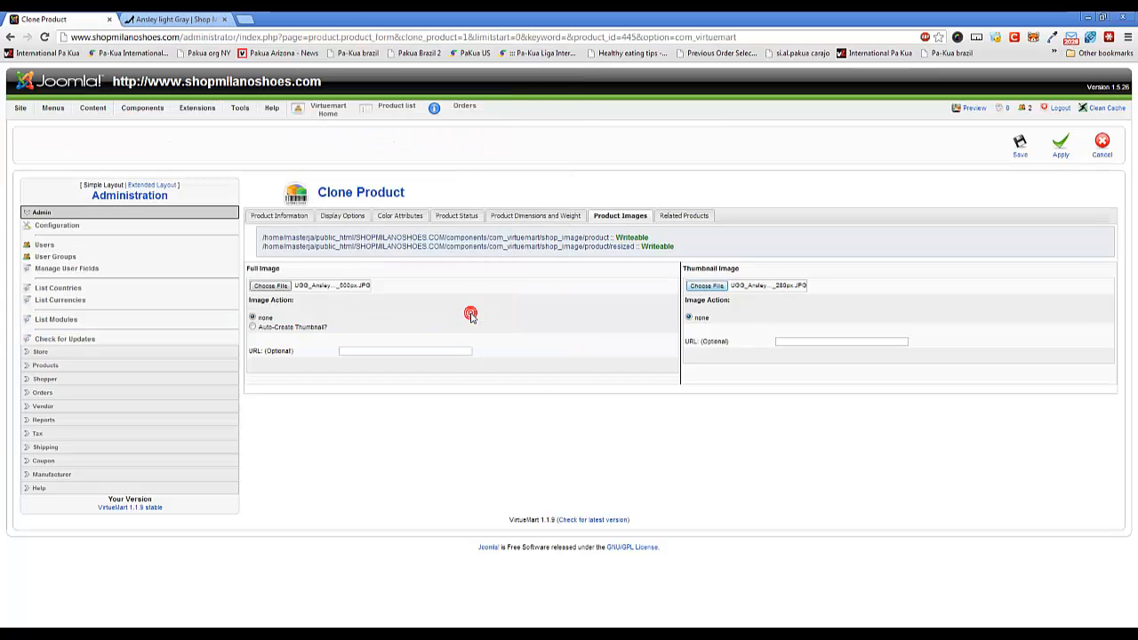
Search the related products for "ansley" and add Ansley light Black to the clone's related products.
left_click(683, 216)
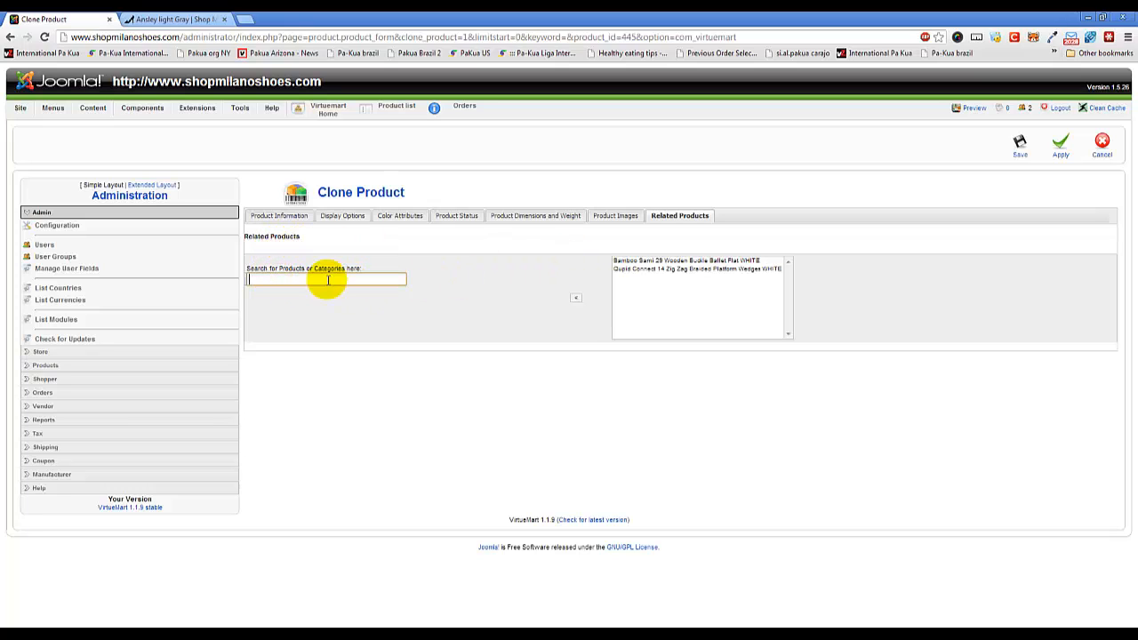
type("ansley")
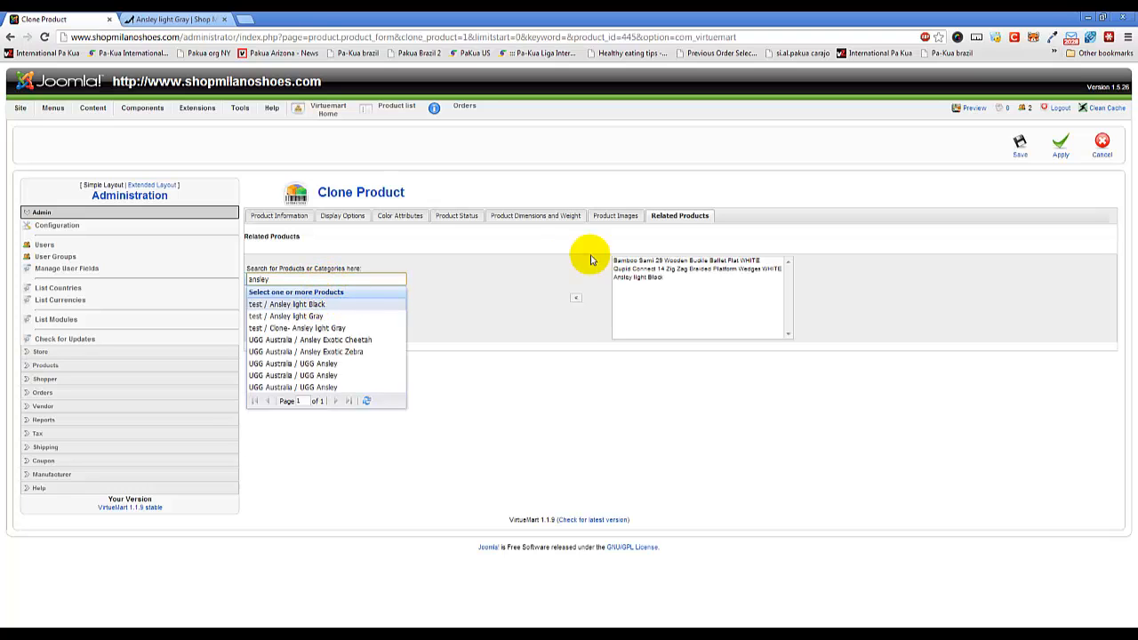
Remove the Qupid Connect 14 wedges and Bamboo Sami ballet flat from the related products, and save the cloned product.
left_click(693, 269)
left_click(573, 303)
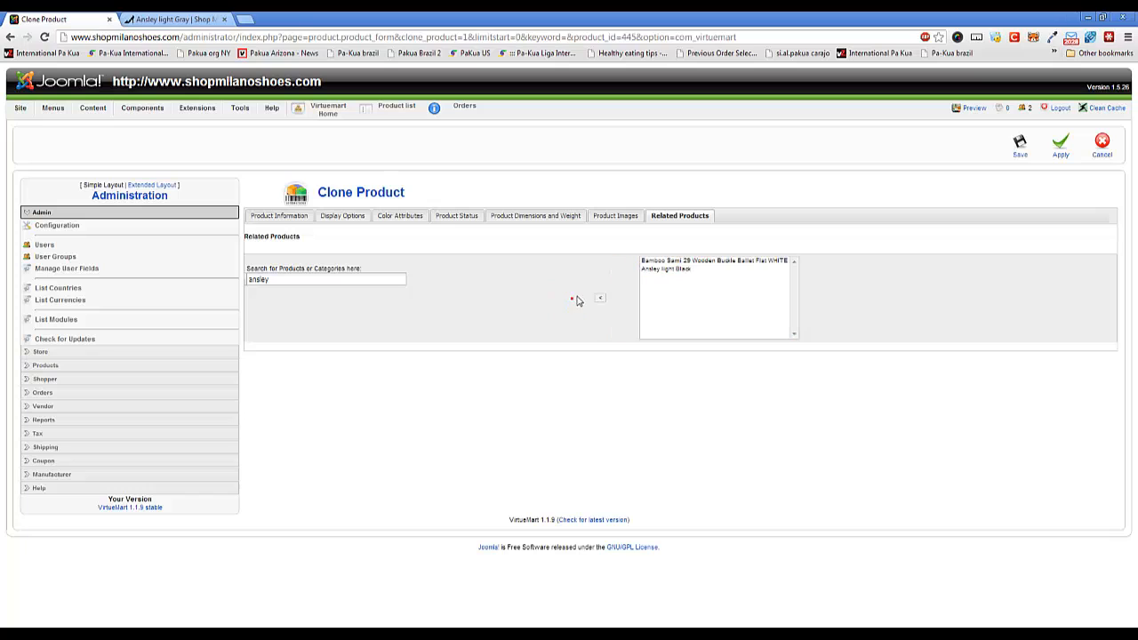
left_click(669, 263)
left_click(597, 297)
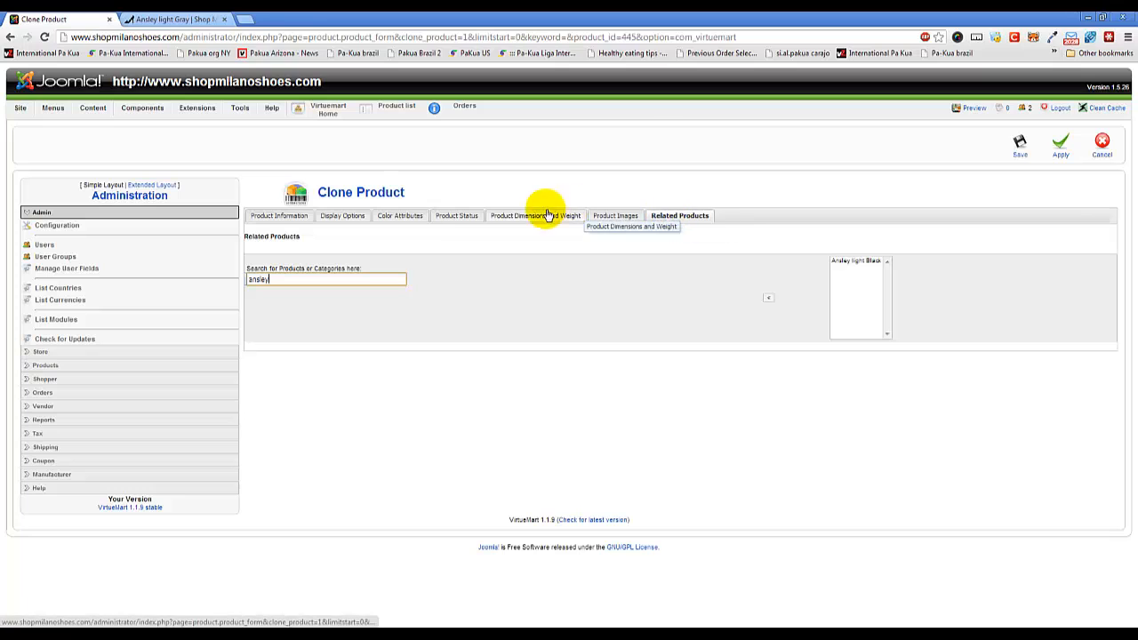
left_click(1020, 145)
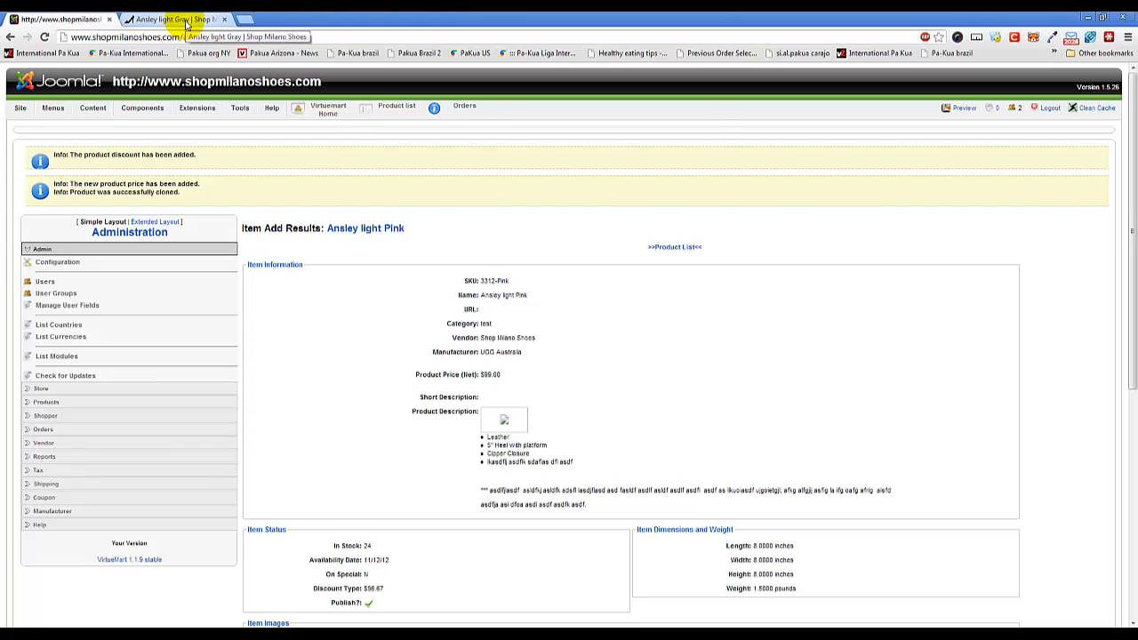
Open the test category on the storefront and check how Ansley light Pink is listed and priced.
left_click(186, 21)
scroll(204, 311, "down", 3)
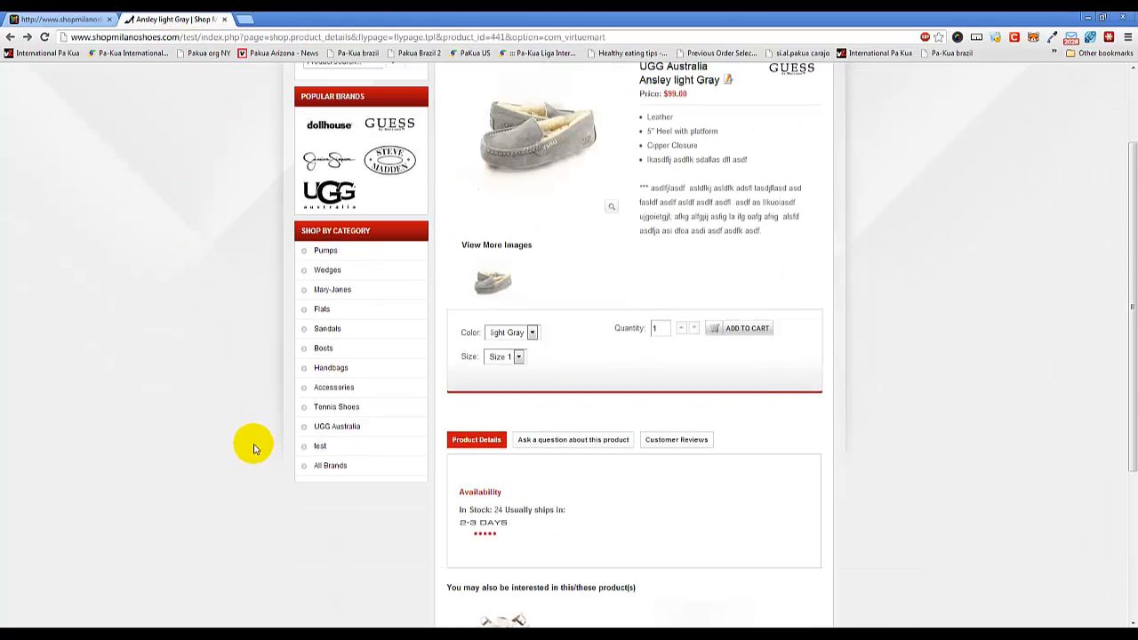
left_click(320, 447)
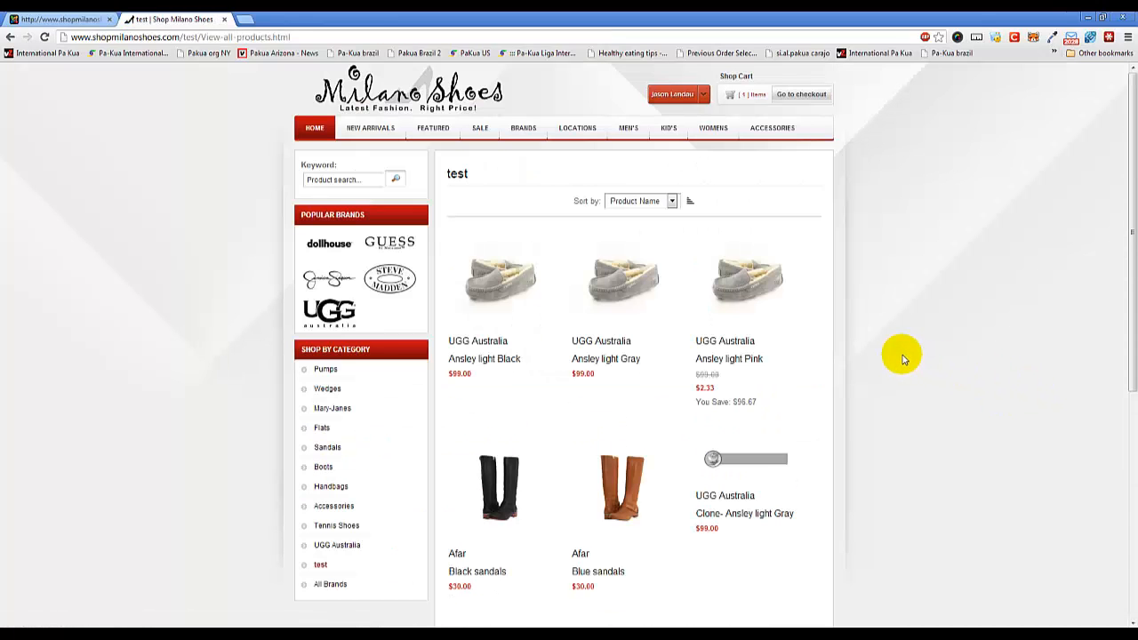
scroll(902, 359, "down", 1)
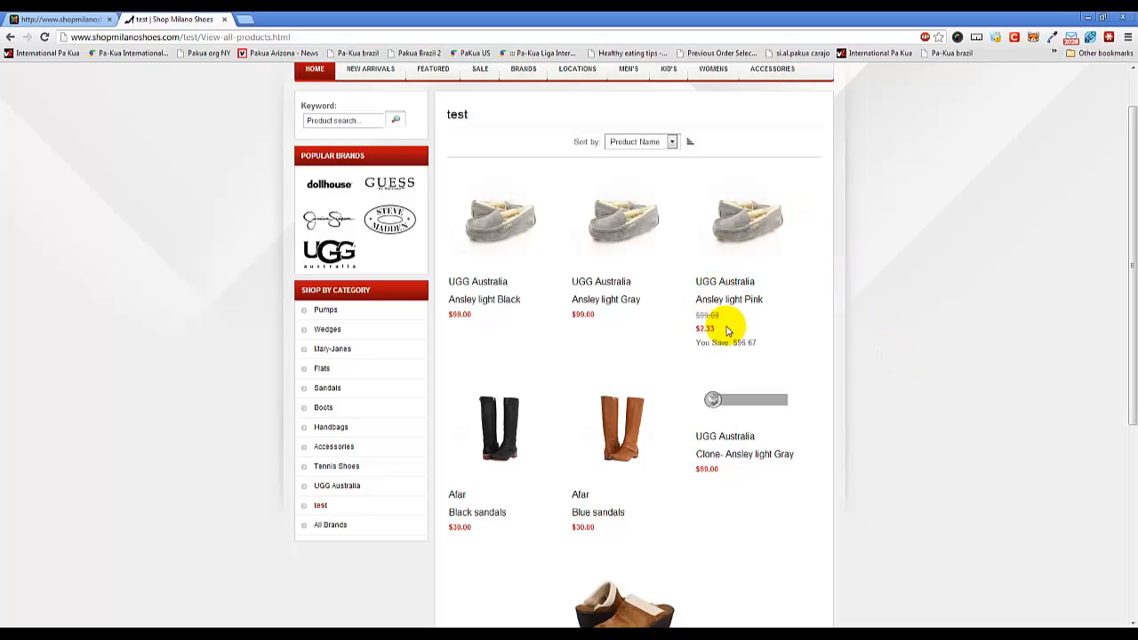
scroll(795, 299, "up", 1)
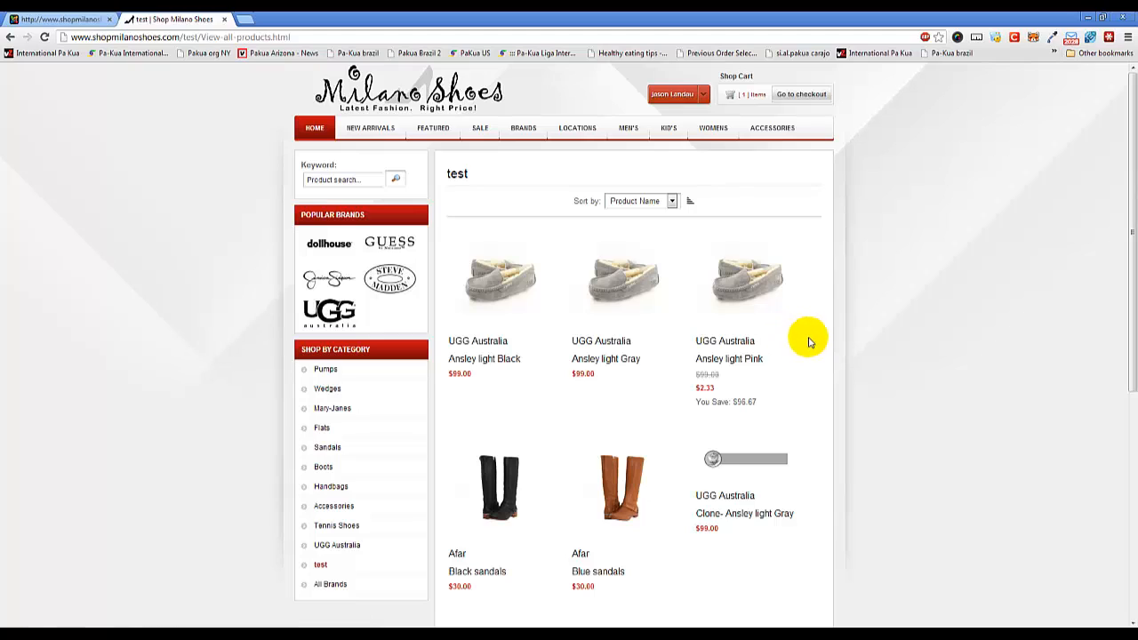
Open the Ansley light Pink product page and view its enlarged photo.
left_click(754, 281)
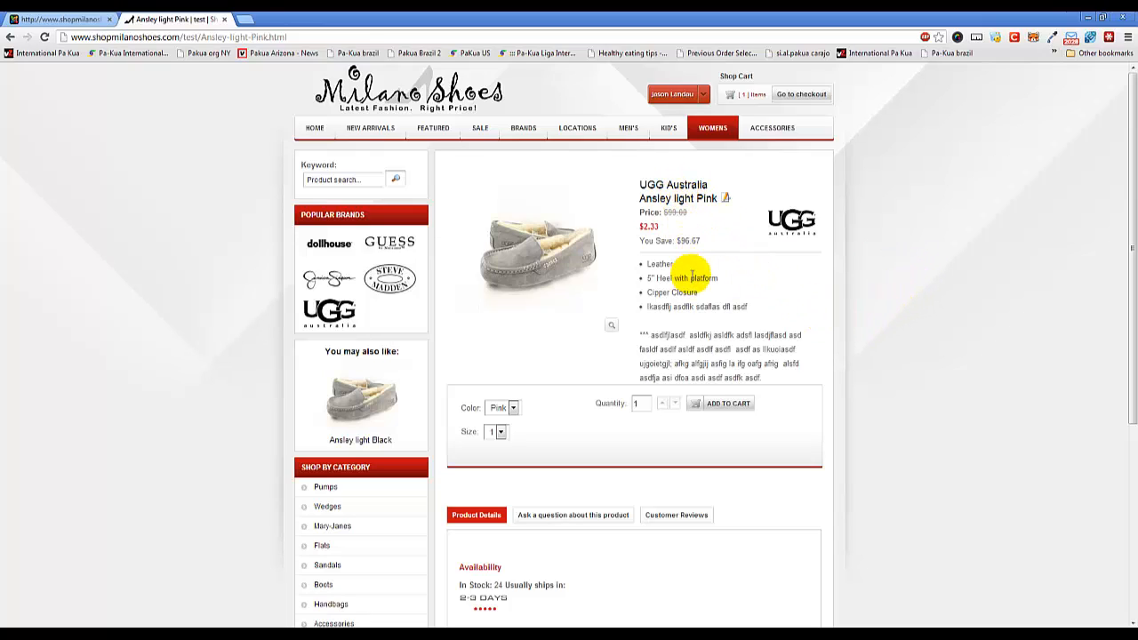
left_click(539, 272)
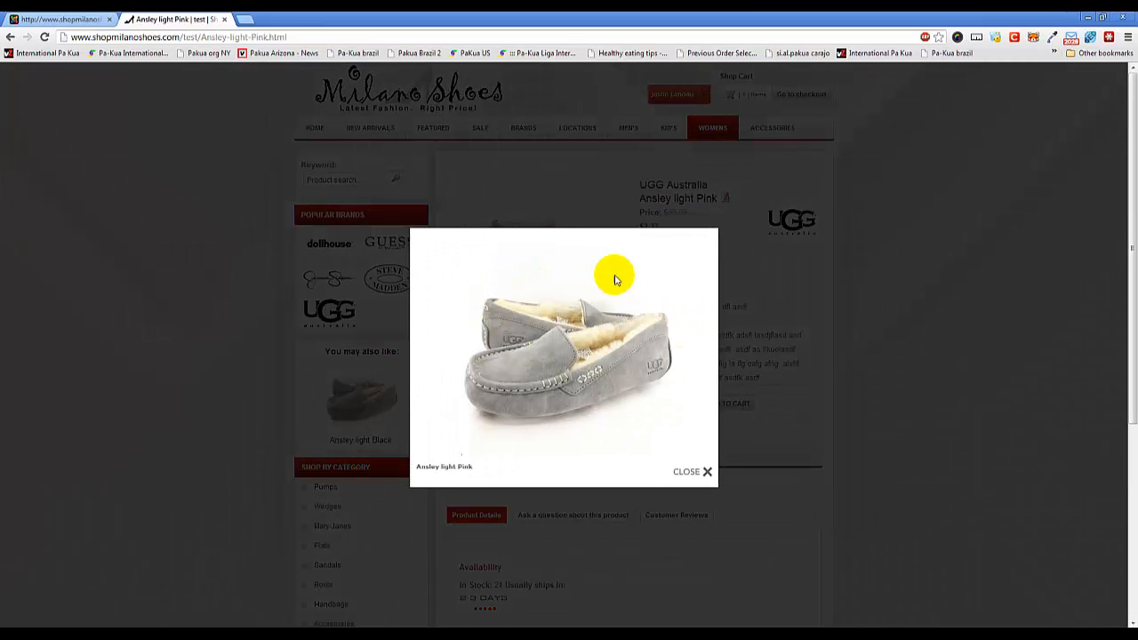
left_click(685, 471)
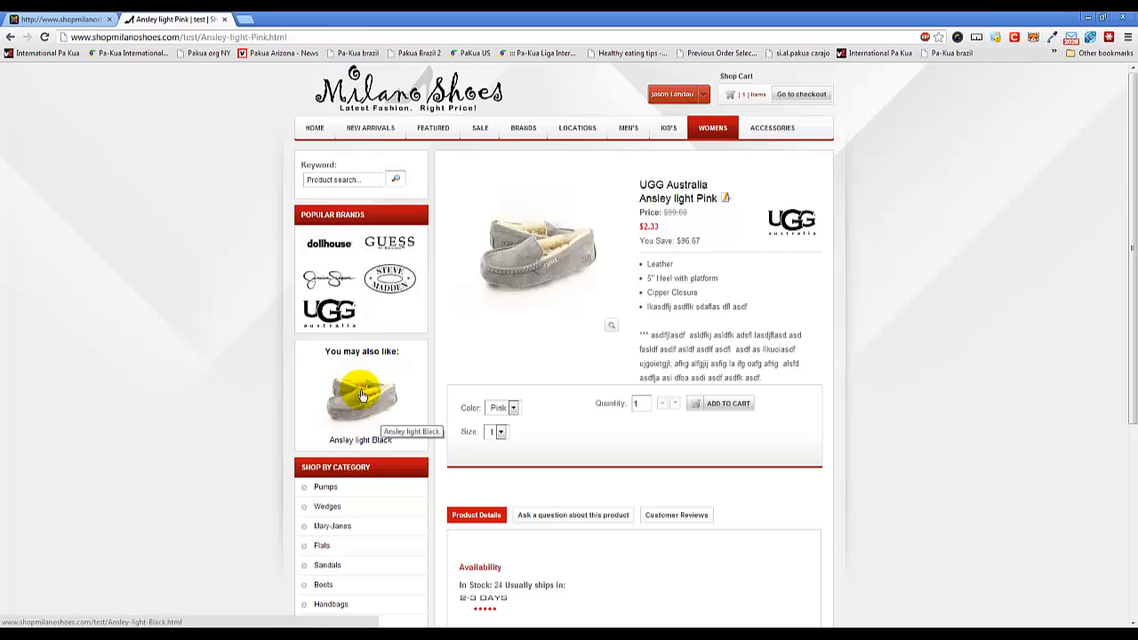
Check the color and size options, availability and related products on the Ansley light Pink storefront page.
left_click(537, 401)
left_click(498, 432)
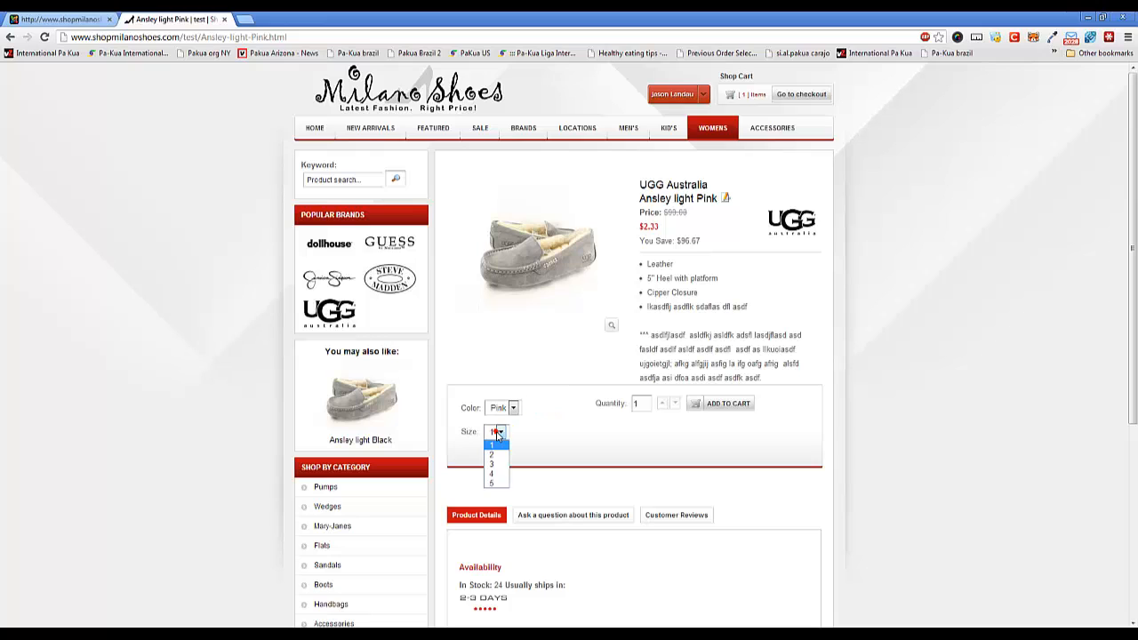
left_click(580, 441)
scroll(608, 452, "down", 3)
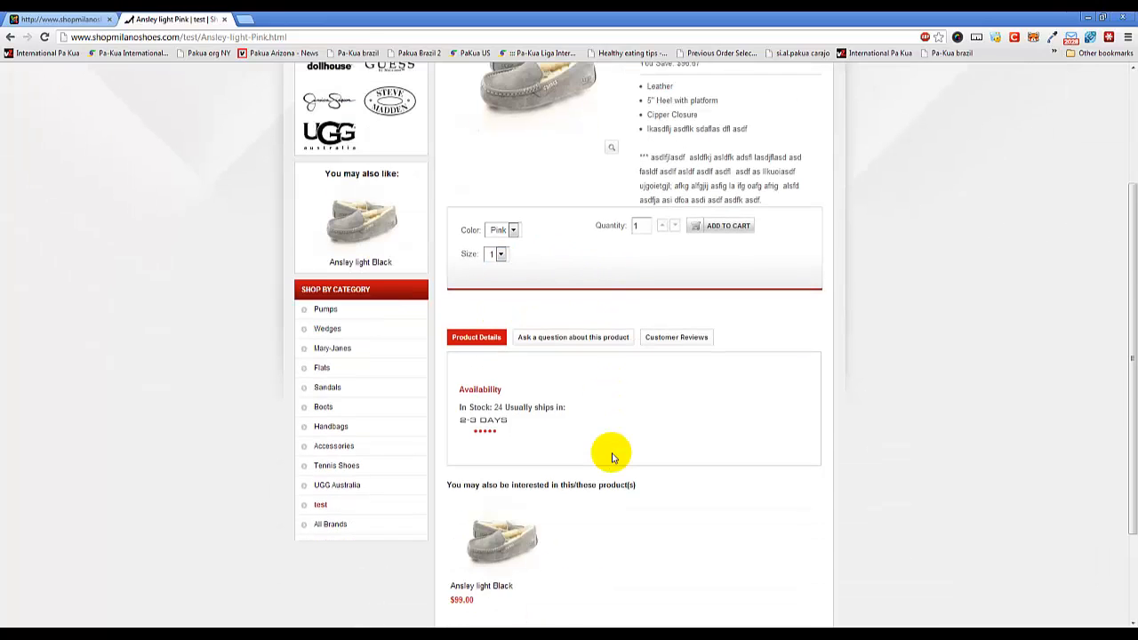
scroll(617, 452, "up", 2)
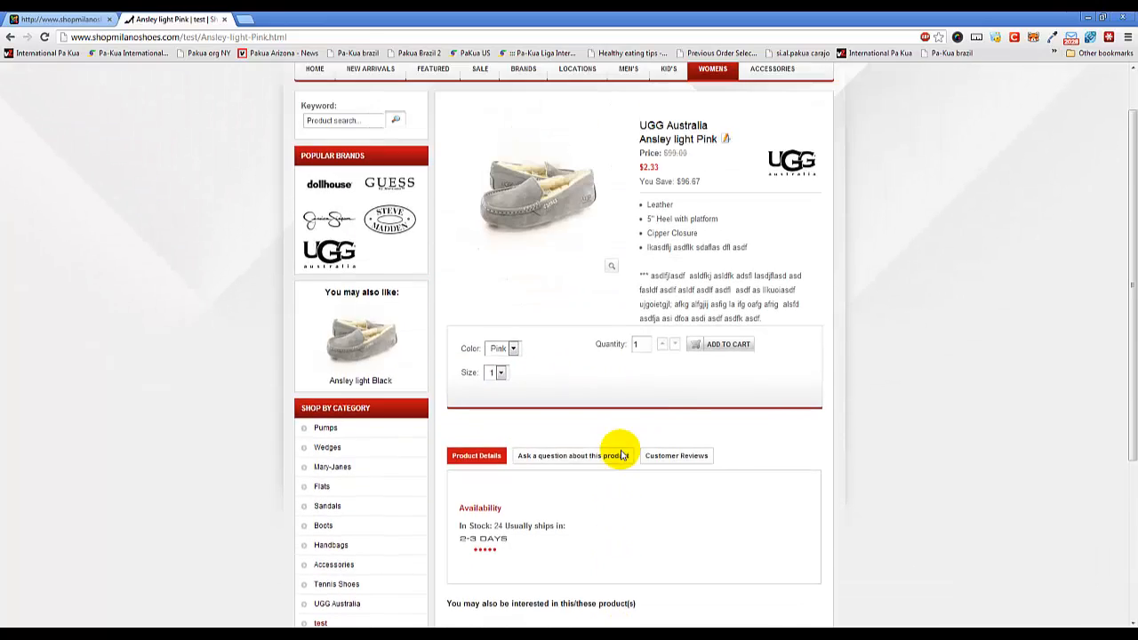
scroll(617, 453, "down", 2)
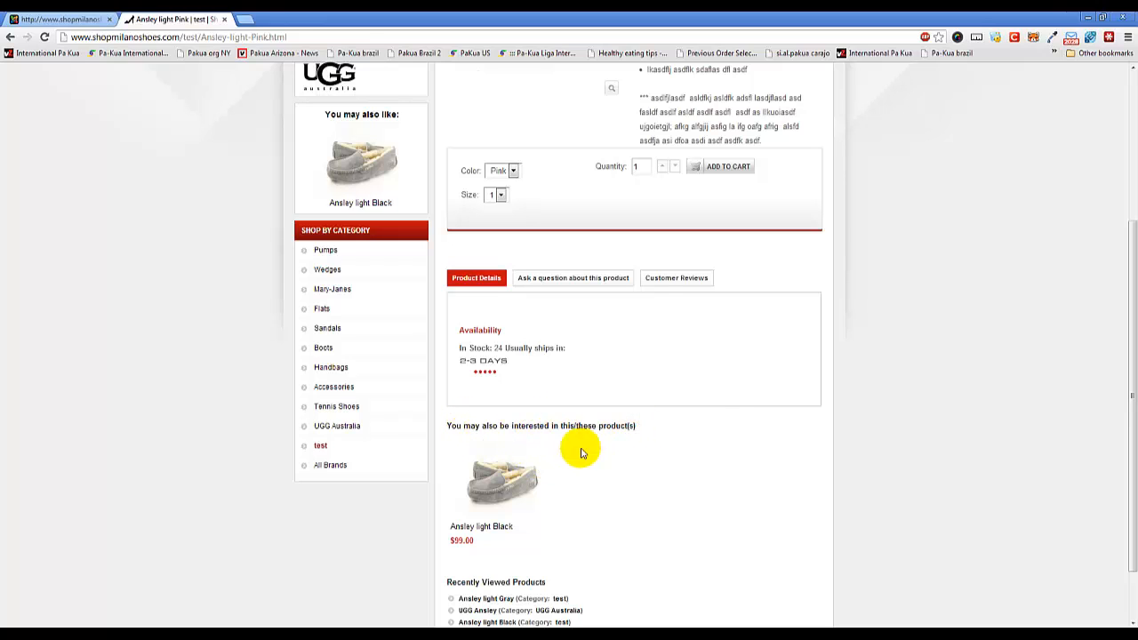
scroll(781, 434, "up", 3)
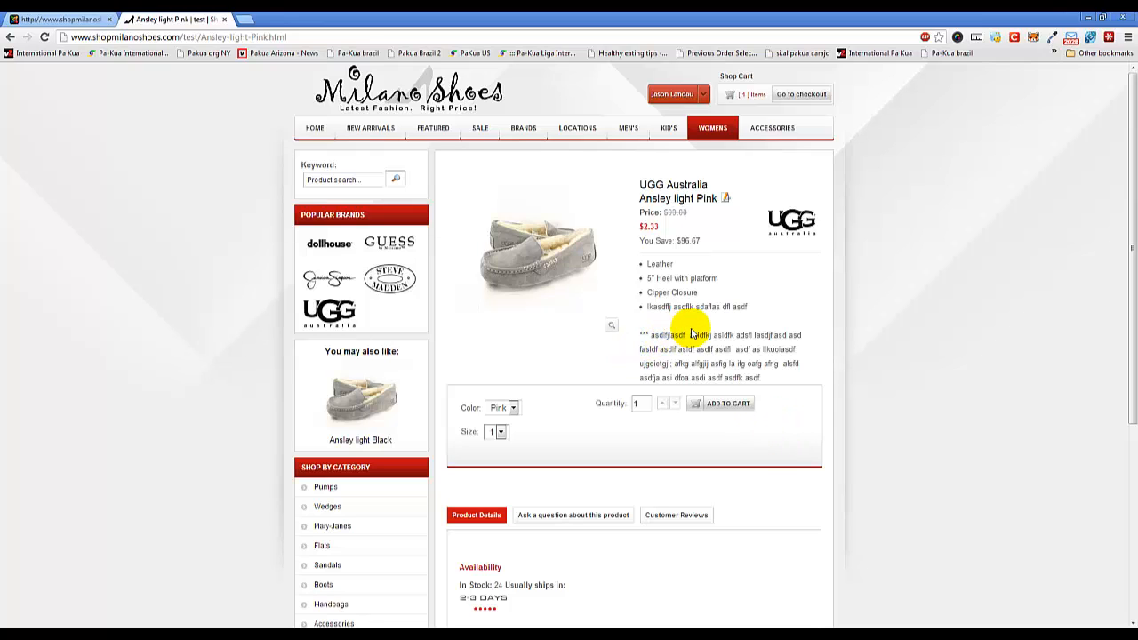
Reopen Ansley light Pink for editing in the administration, set its discount type to none, and save it.
left_click(78, 22)
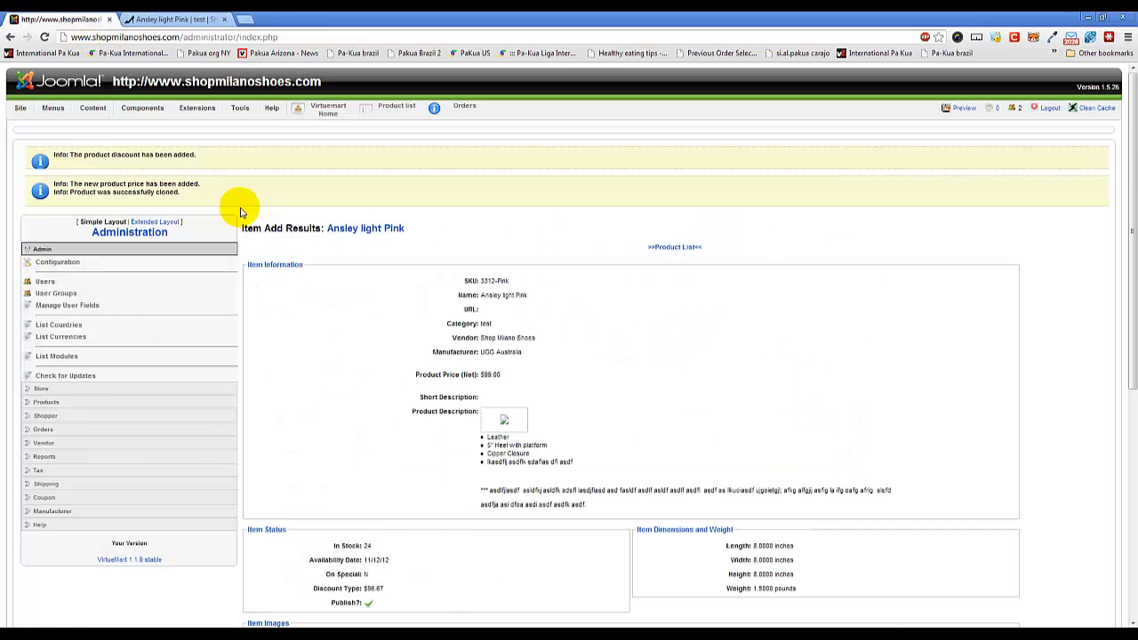
left_click(356, 231)
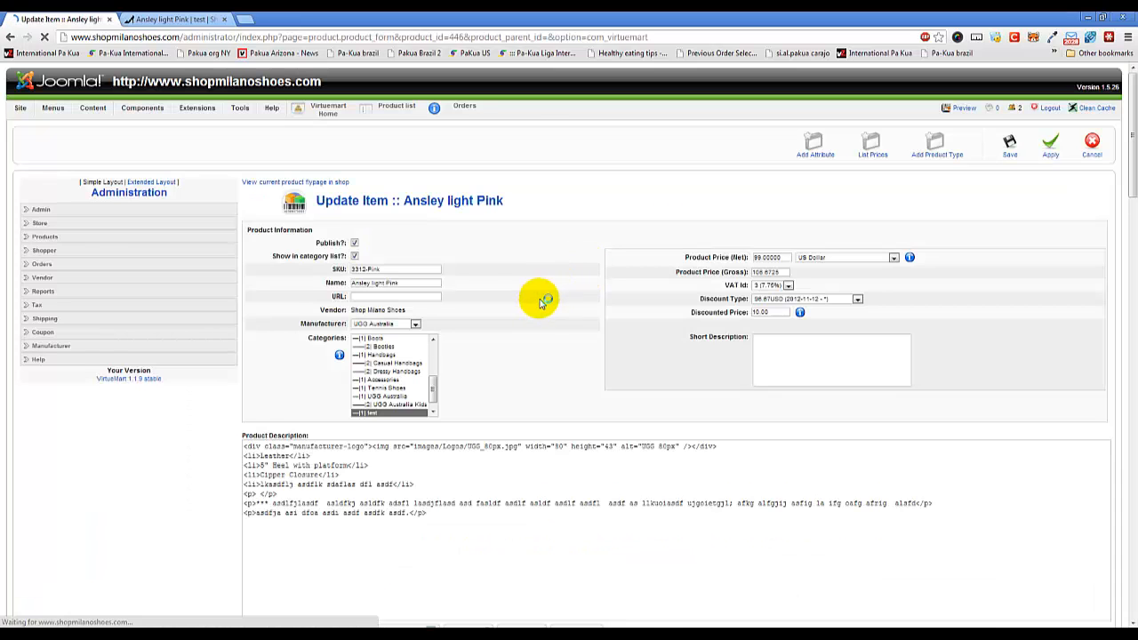
left_click(841, 319)
left_click(838, 325)
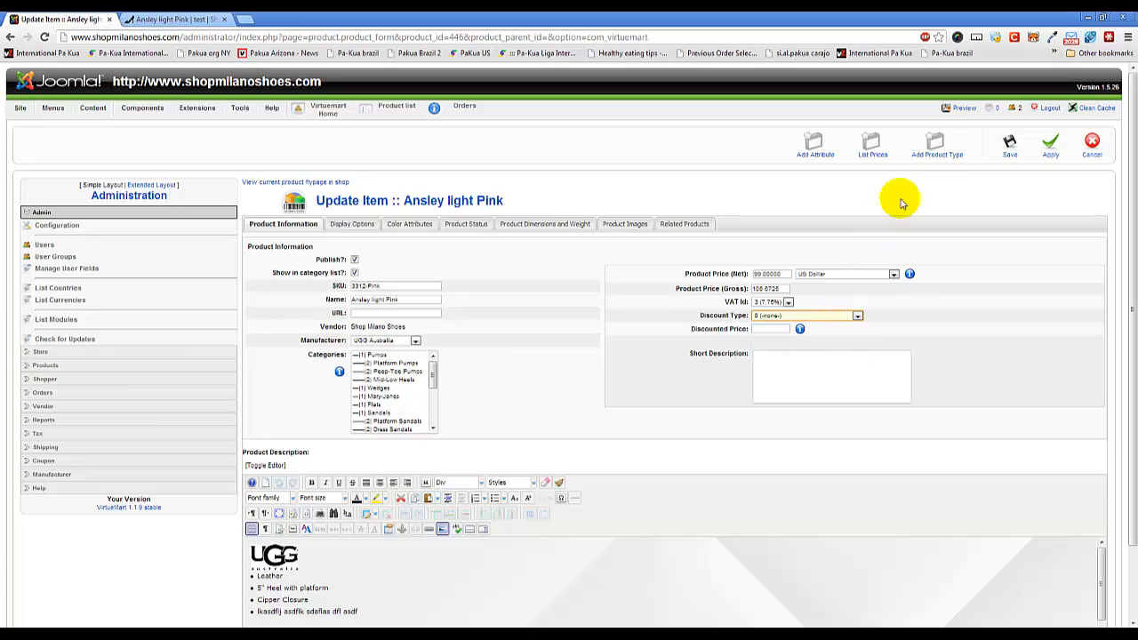
left_click(1010, 150)
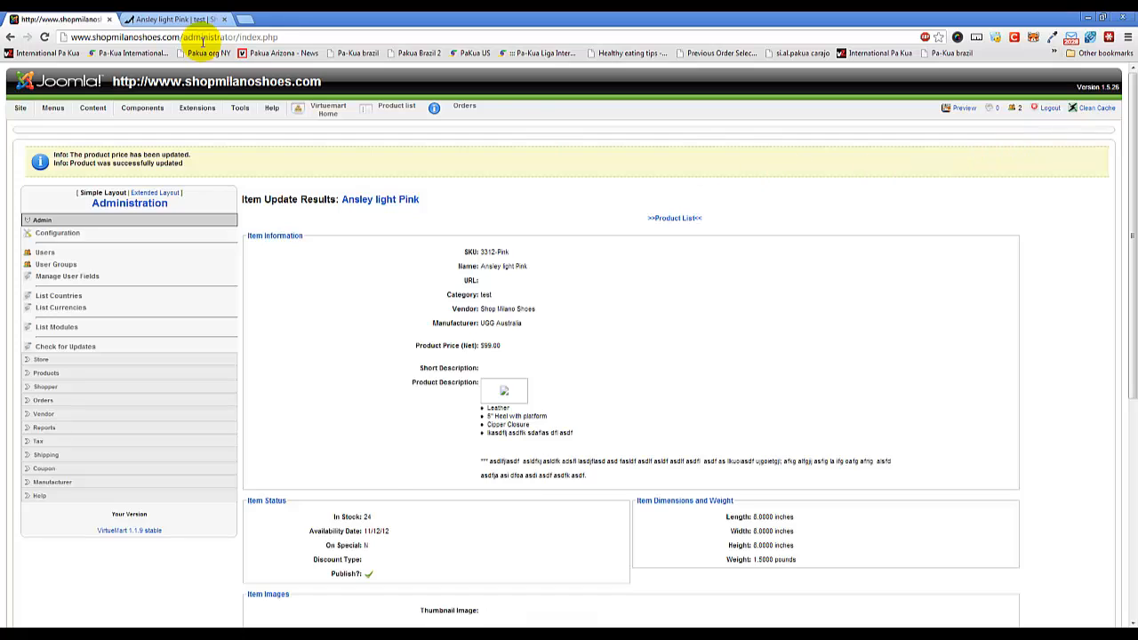
Reload the Ansley light Pink storefront page to check its price, and return to the administration page.
left_click(164, 18)
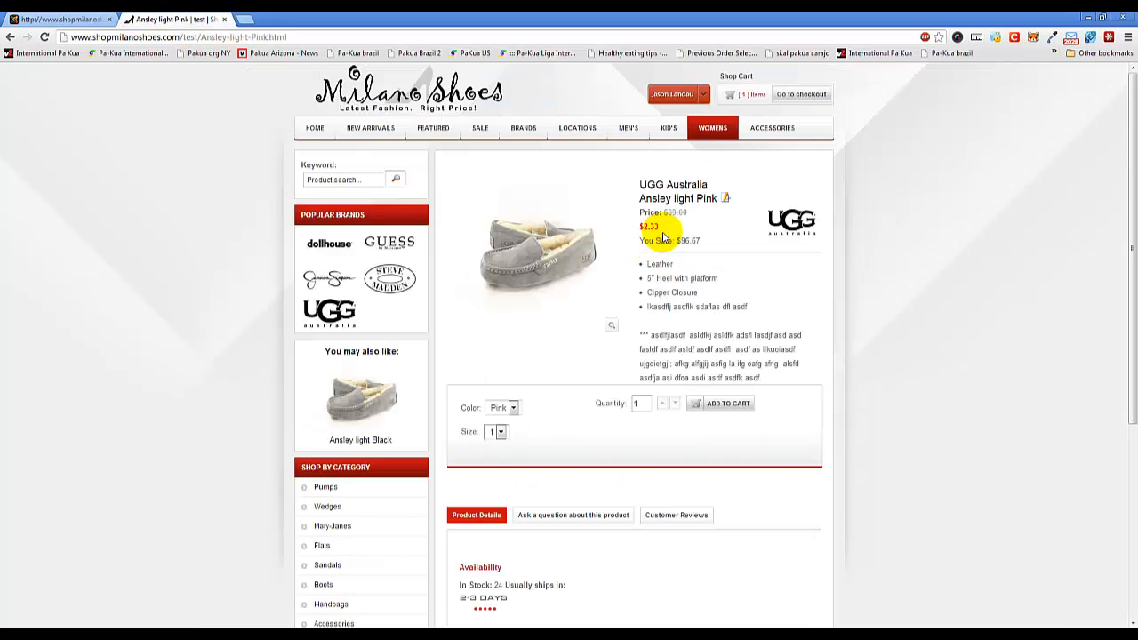
key("F5")
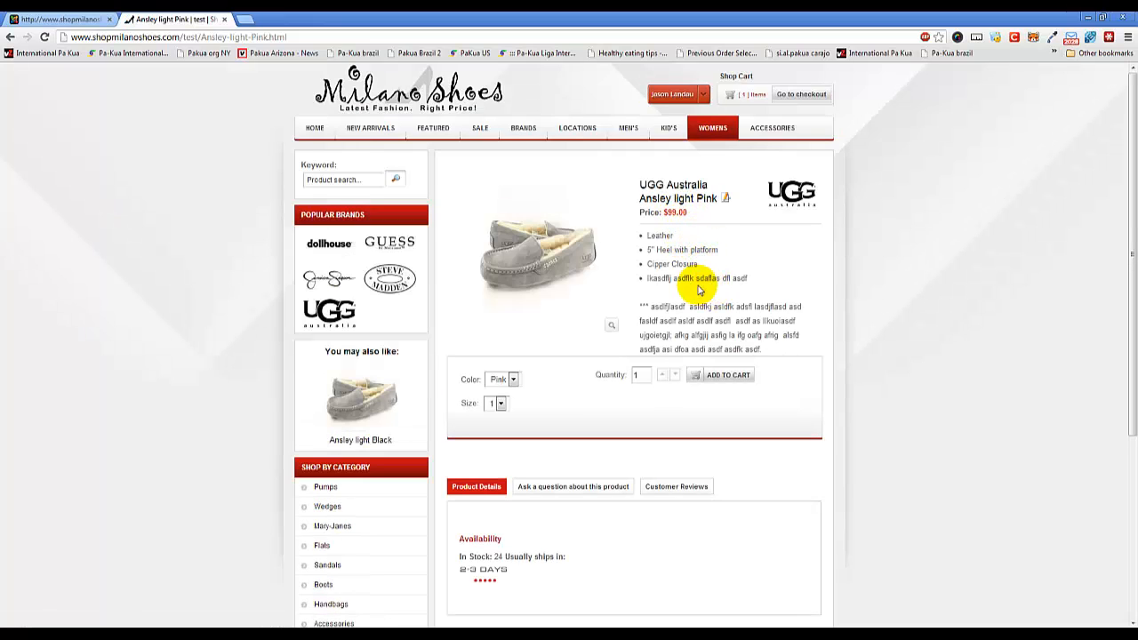
left_click(81, 20)
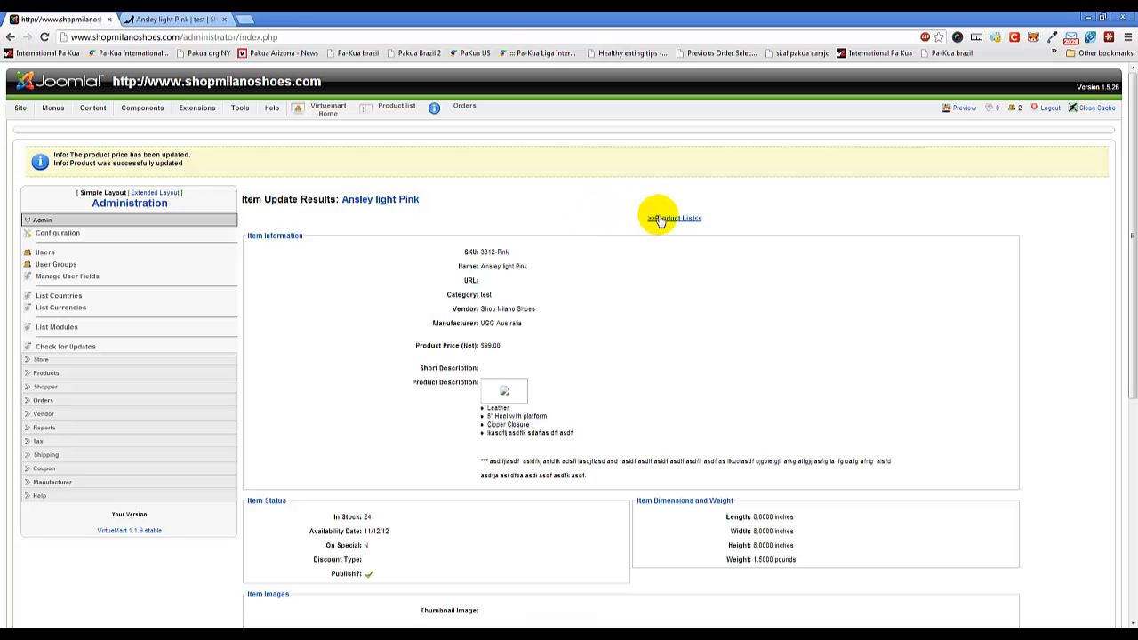